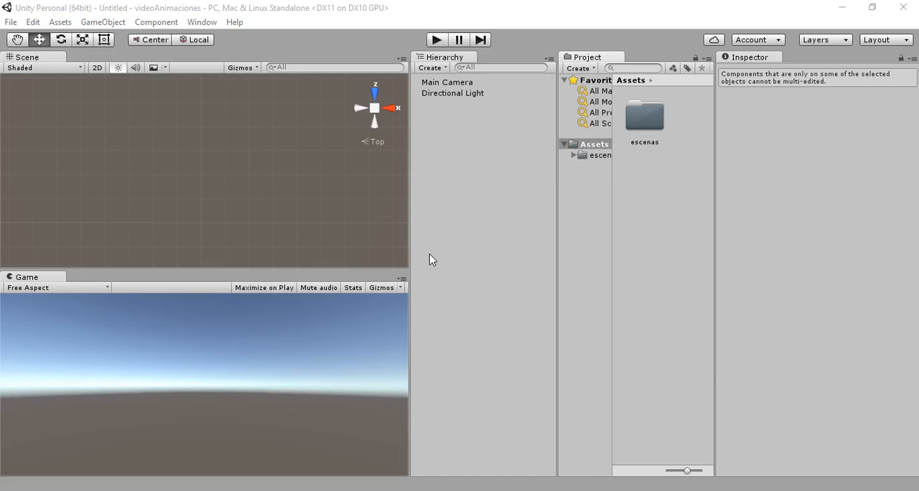
- Create a 3D cube and set its position to 0 on the X, Y and Z axes
left_click(102, 22)
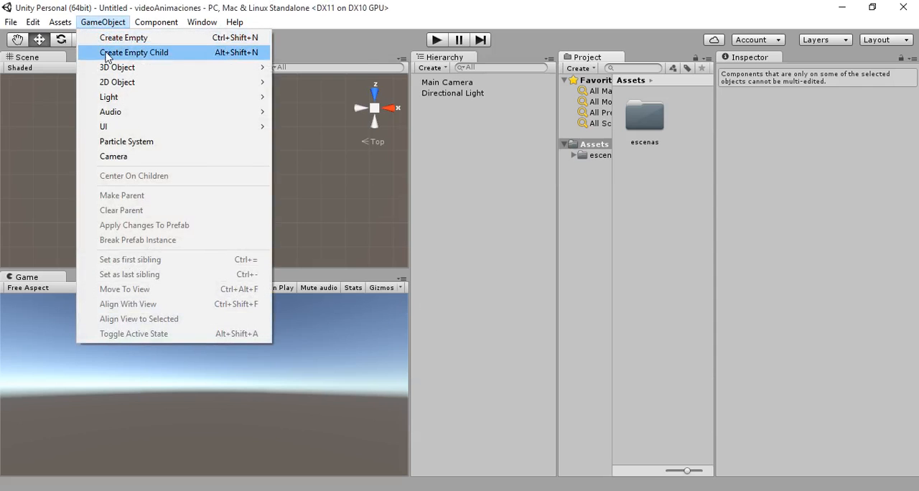
mouse_move(101, 67)
left_click(292, 69)
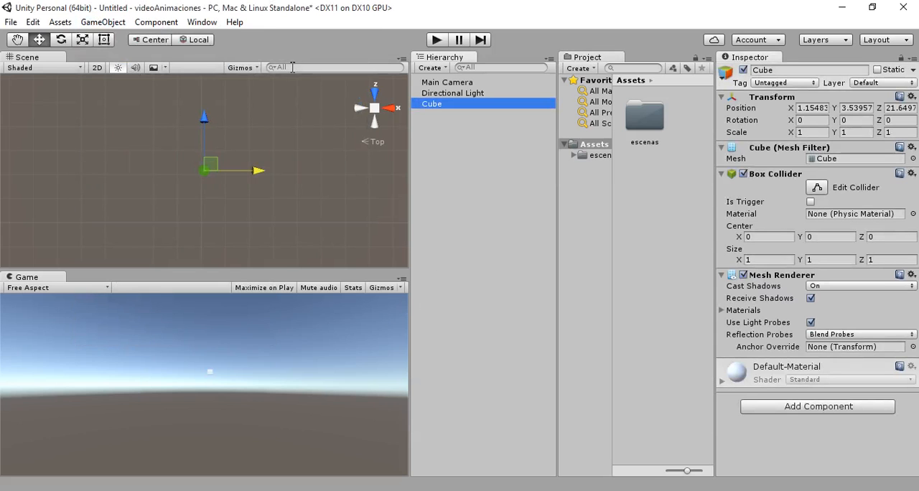
left_click(808, 108)
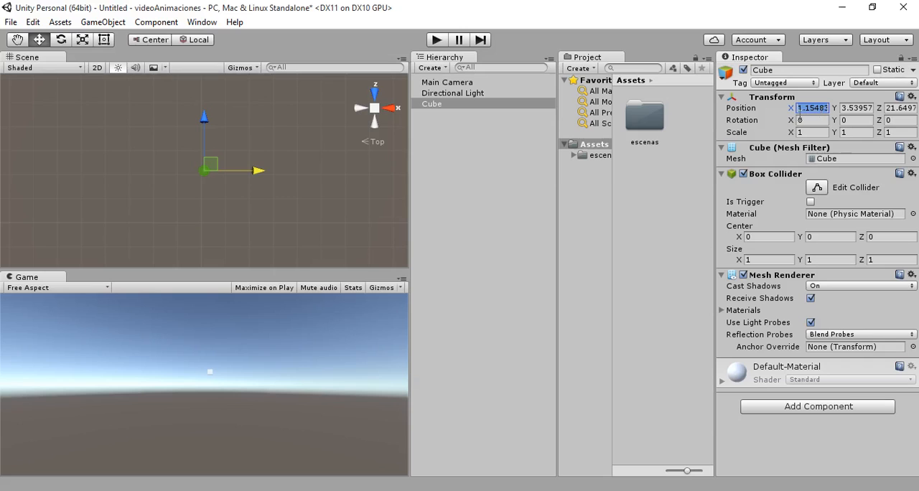
type("0")
key("Tab")
type("0")
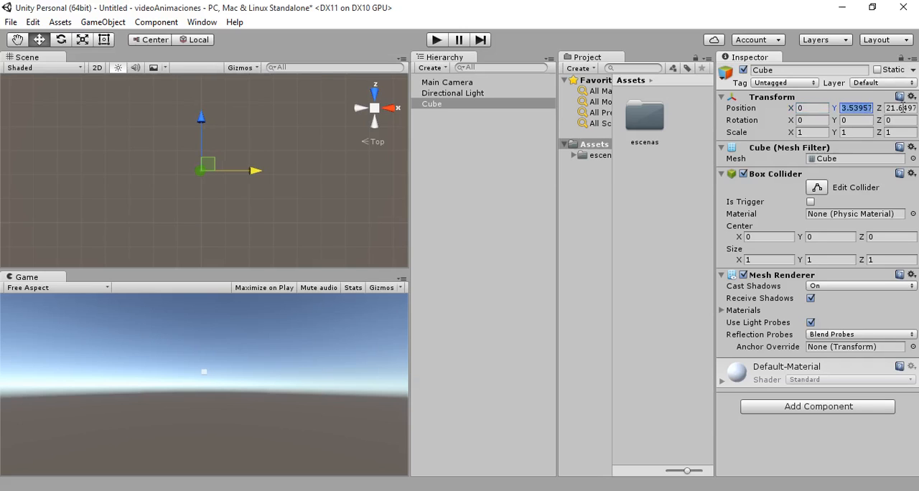
key("Tab")
type("0")
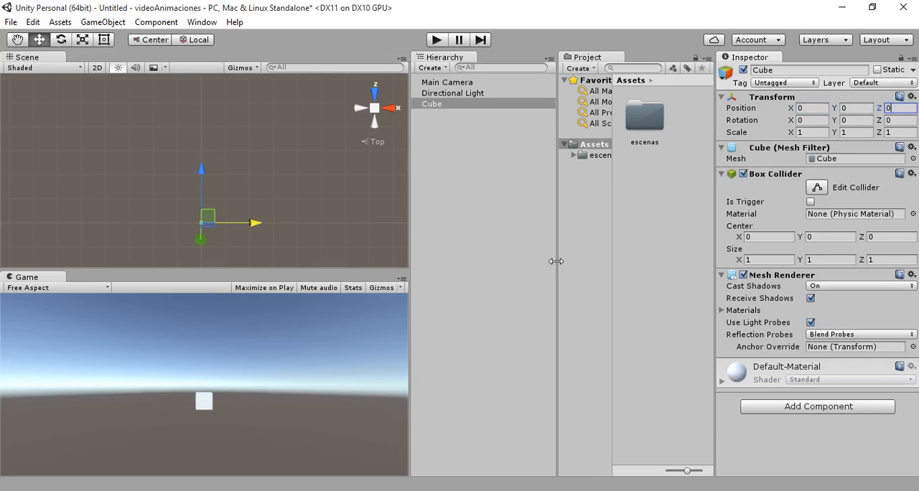
- Switch the transform handles to global orientation and move the Main Camera closer to the cube, to about Z -5.3
left_click(451, 92)
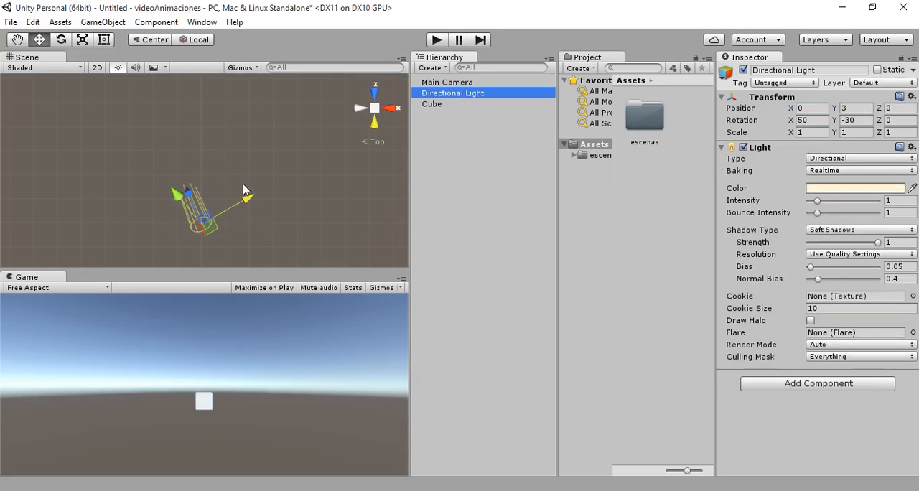
left_click(195, 40)
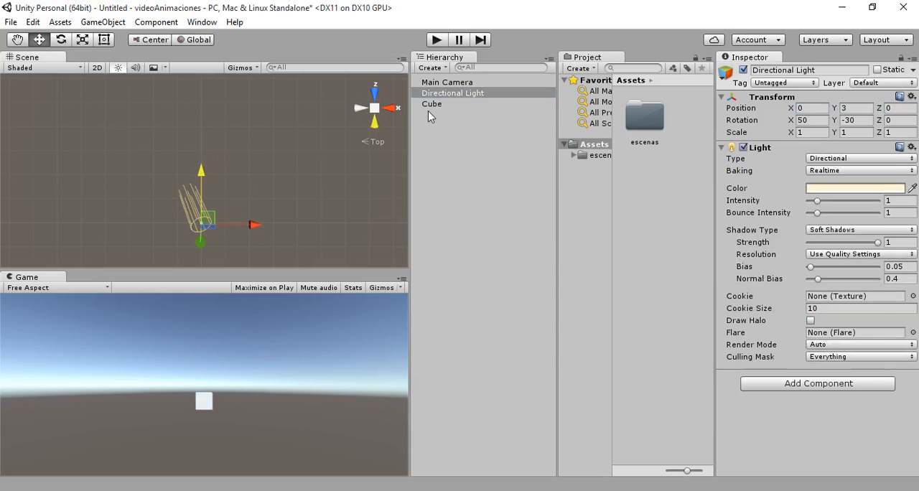
left_click(439, 82)
left_click_drag(201, 197, 207, 191)
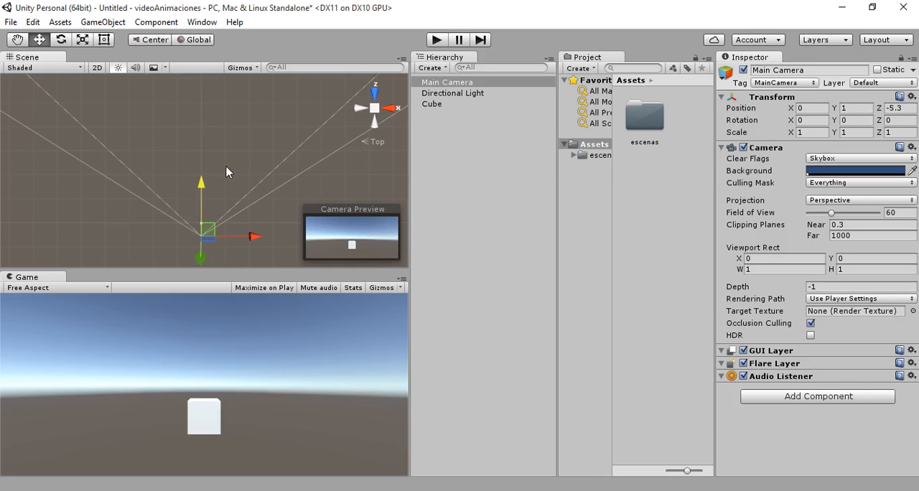
left_click(202, 22)
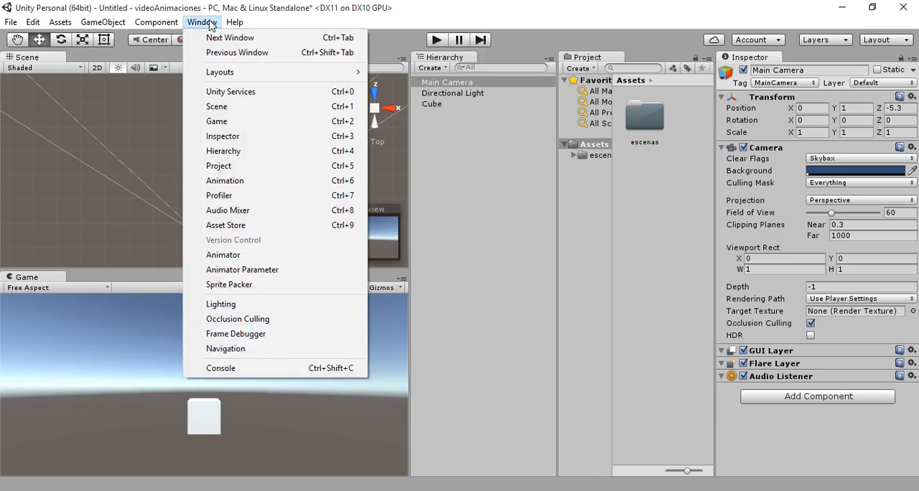
left_click(217, 180)
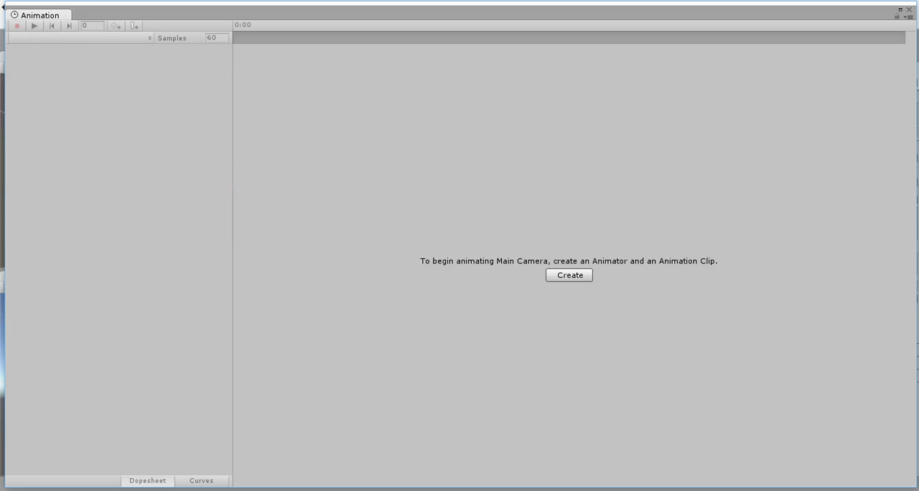
left_click(910, 11)
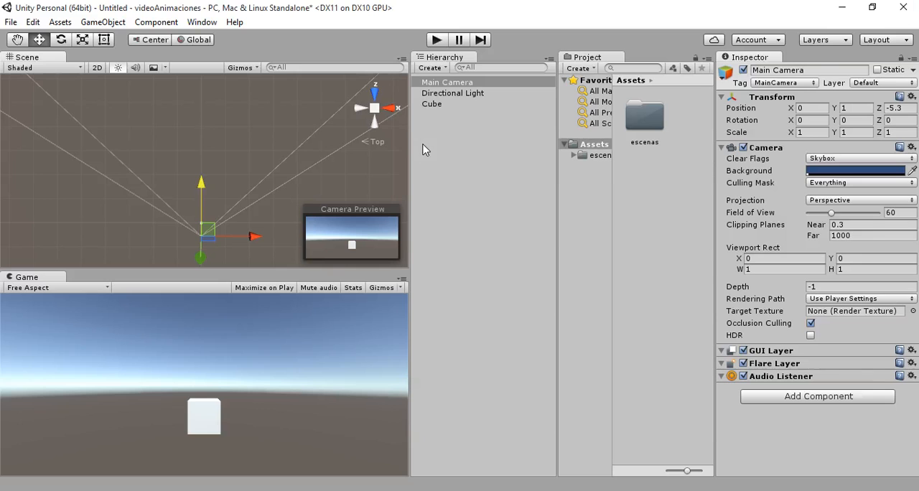
- Create an animation clip named derechaIzquierda for the cube in the project's Assets folder
left_click(433, 104)
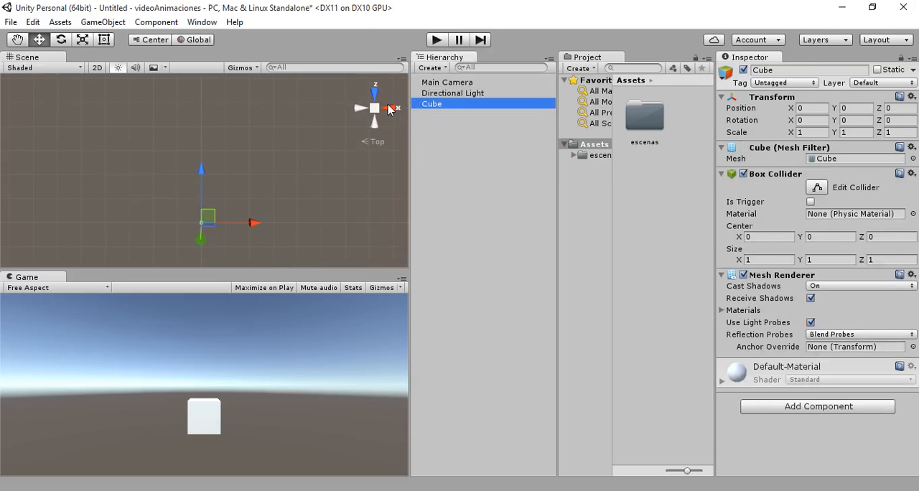
left_click(202, 22)
left_click(228, 180)
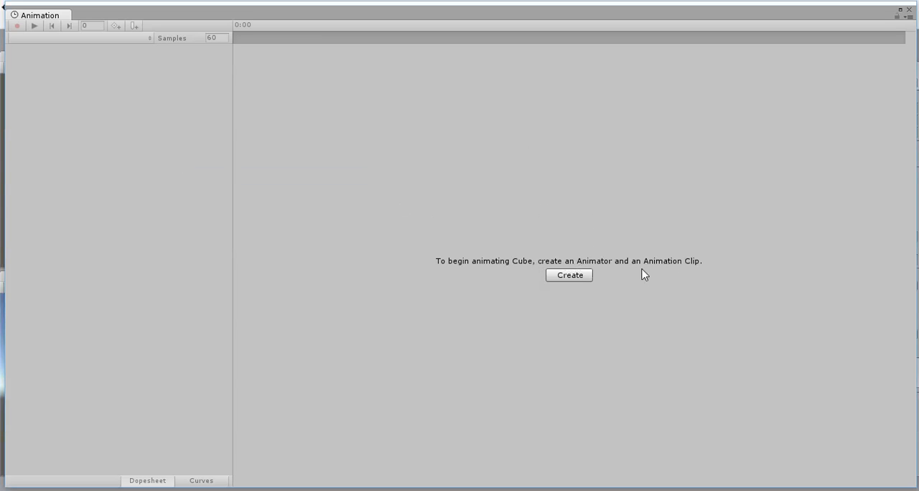
left_click(579, 278)
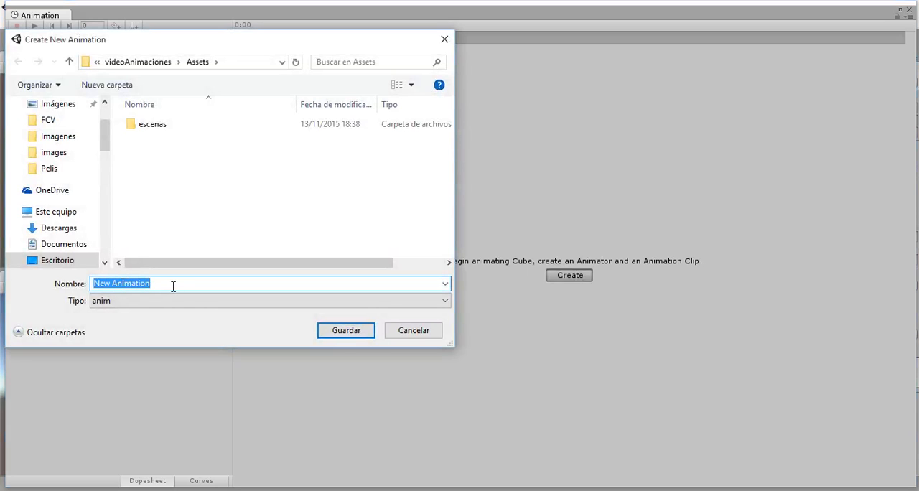
type("derec")
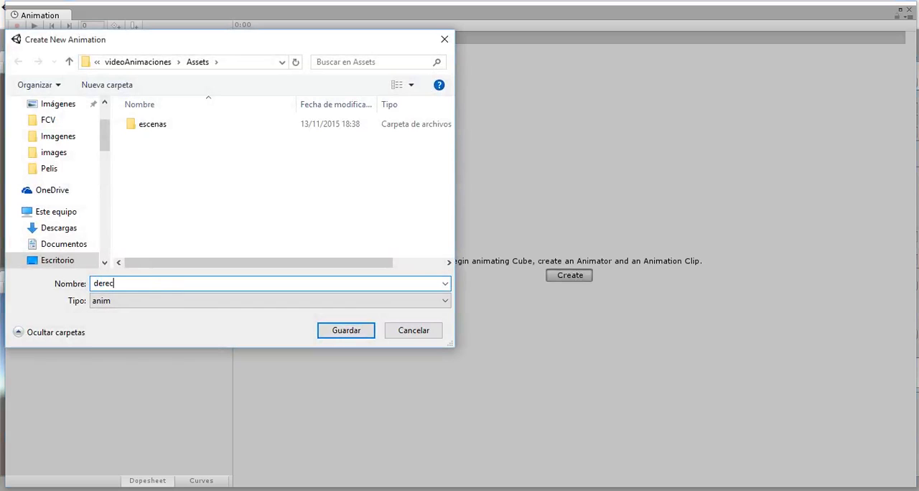
type("halzquierda")
key("Return")
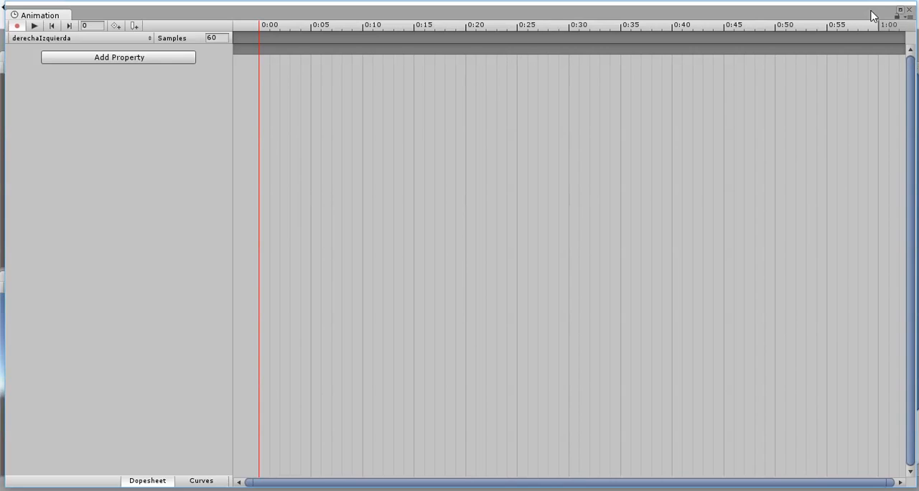
- Shrink and reposition the Animation window so the scene, game view and the cube's Transform values stay visible
left_click_drag(873, 16, 438, 253)
left_click_drag(329, 257, 820, 158)
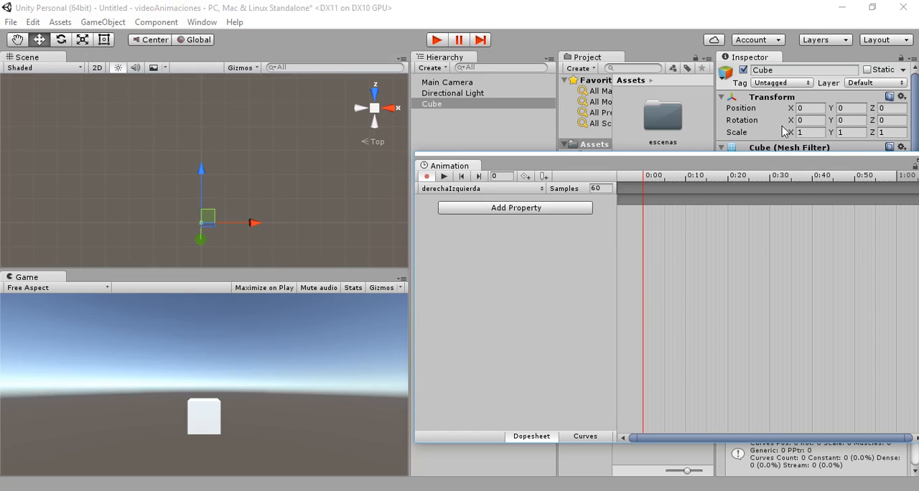
left_click_drag(724, 168, 727, 185)
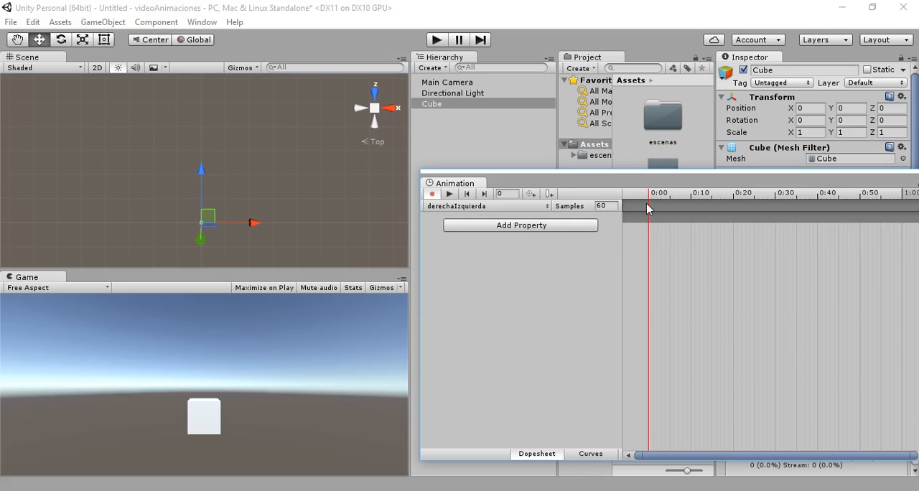
left_click_drag(710, 179, 578, 186)
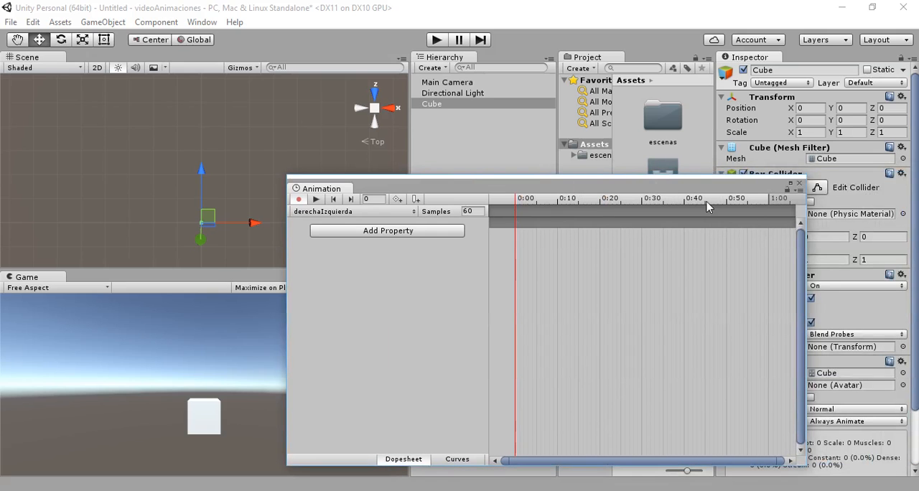
left_click_drag(557, 190, 705, 212)
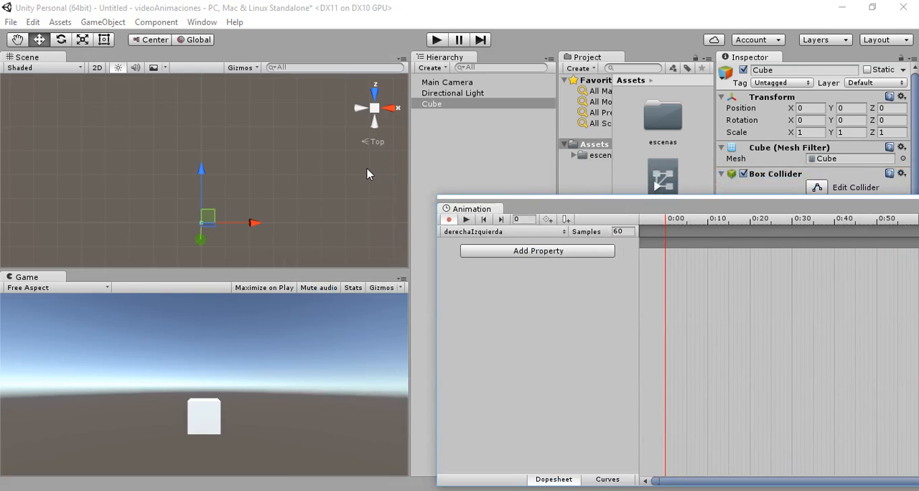
- Record a position keyframe for the cube at frame 0 by changing its X position to 1 and back to 0
left_click(810, 111)
type("1")
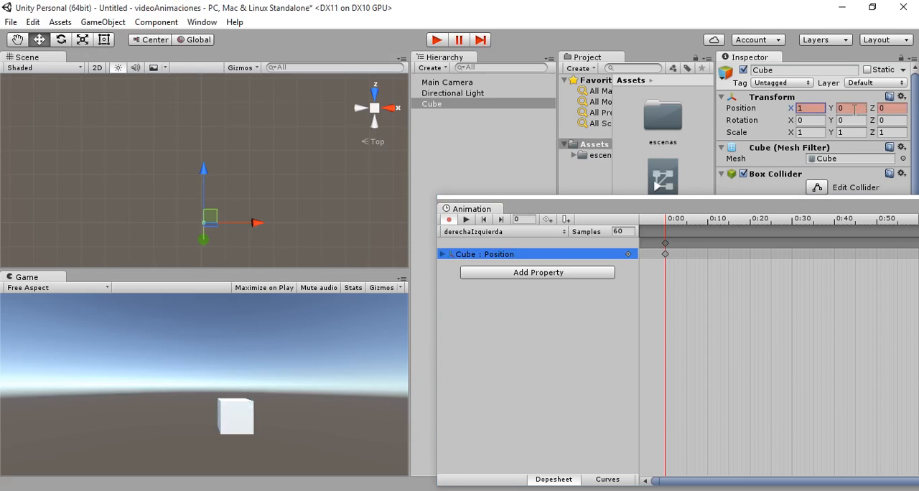
left_click_drag(804, 109, 794, 108)
type("0")
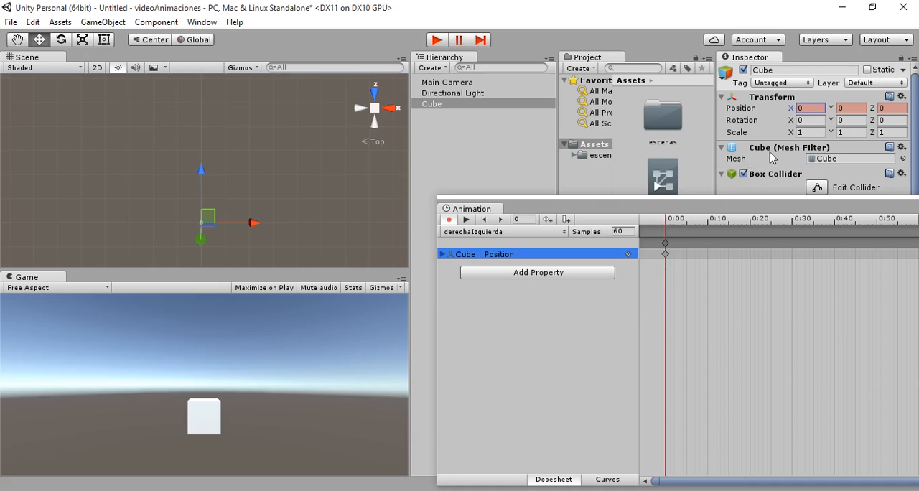
- Record a cube position keyframe at frame 60 with X set to 4
left_click(517, 221)
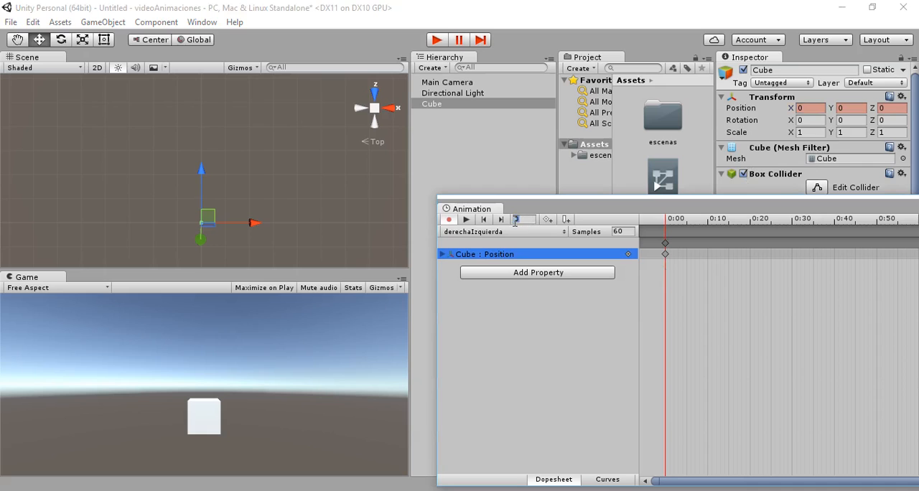
type("50")
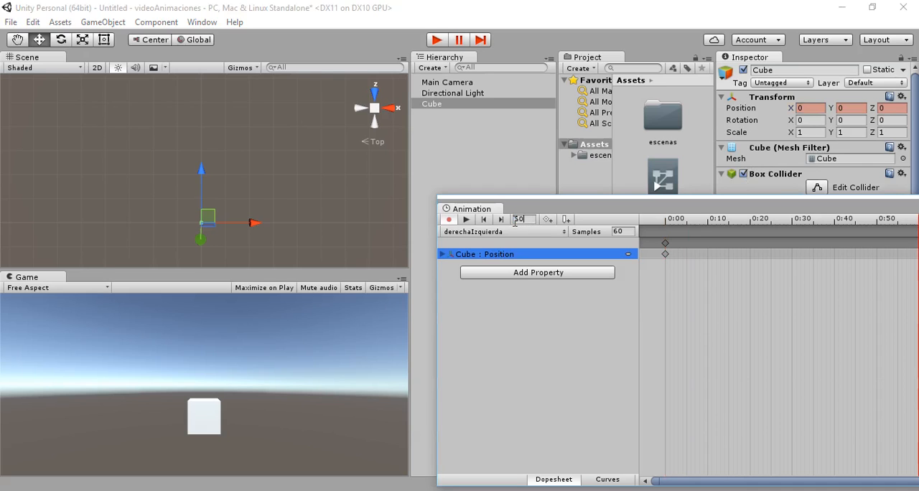
left_click(799, 107)
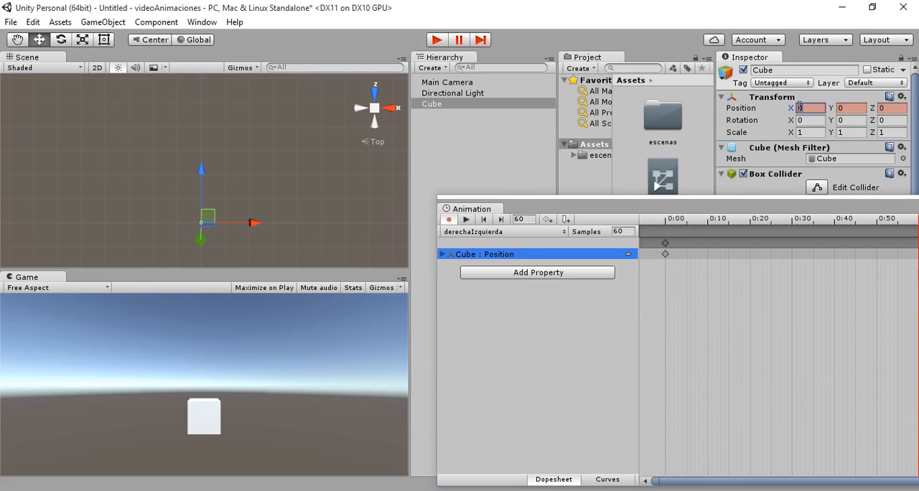
type("3")
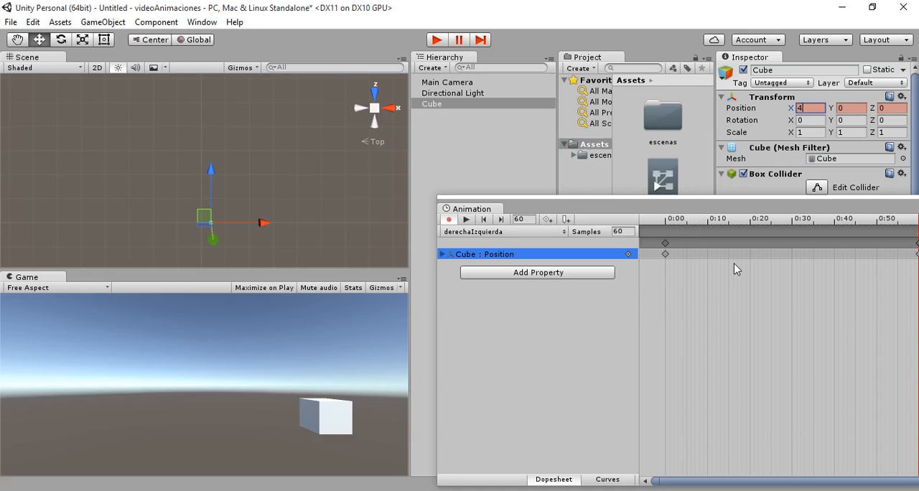
- Record a cube position keyframe at frame 120 with X set to 0
scroll(735, 269, "down", 3)
scroll(729, 262, "down", 5)
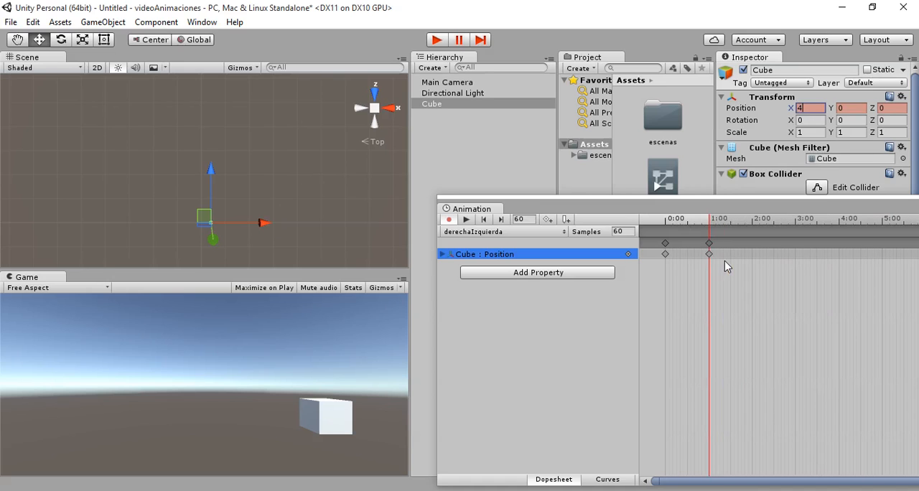
scroll(724, 261, "down", 2)
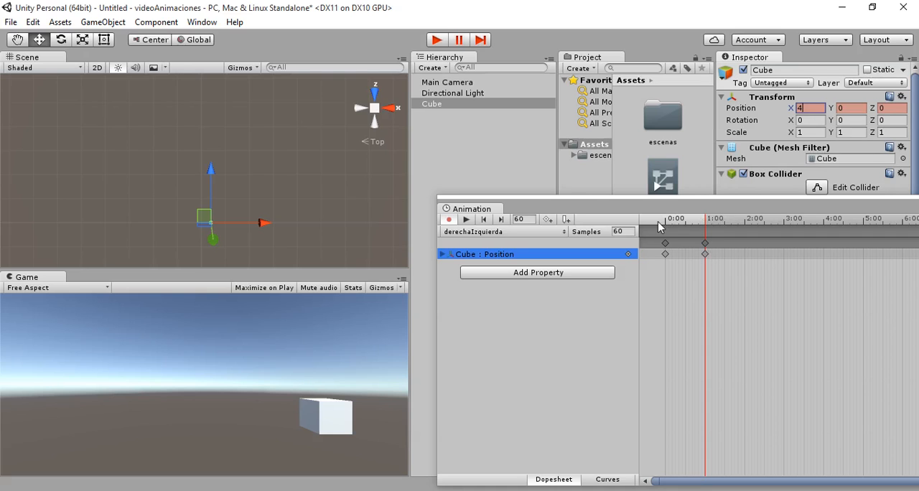
left_click(524, 219)
type("12")
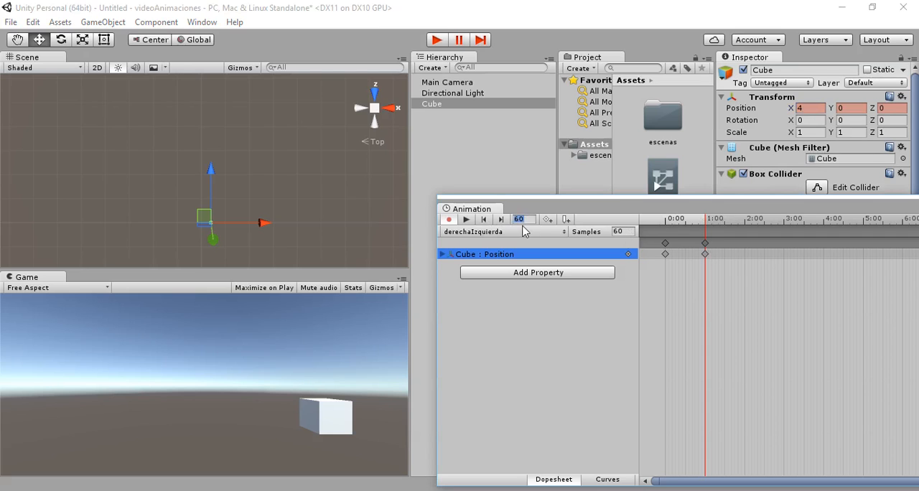
type("0")
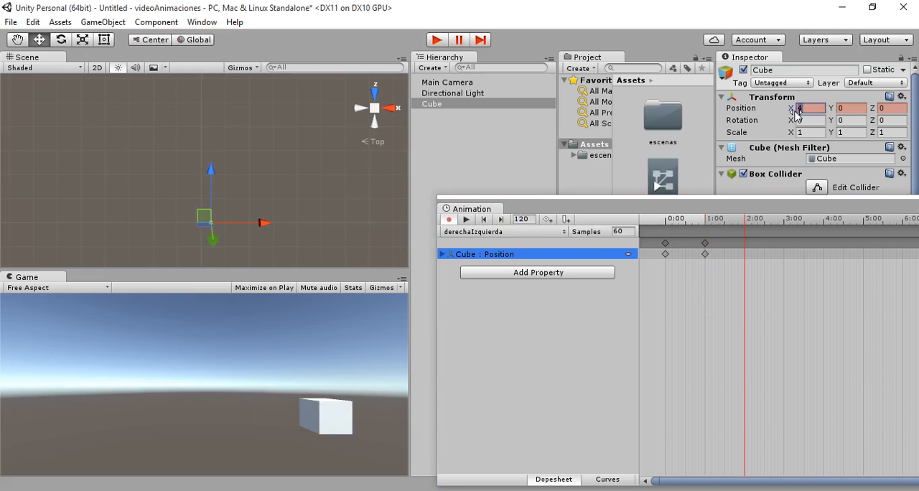
type("0")
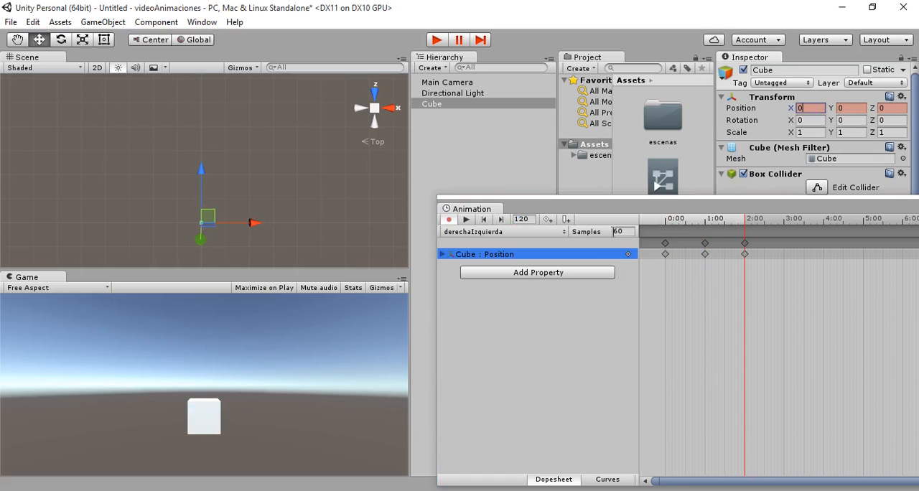
- Record a cube position keyframe at frame 180 with X set to -4
left_click(524, 219)
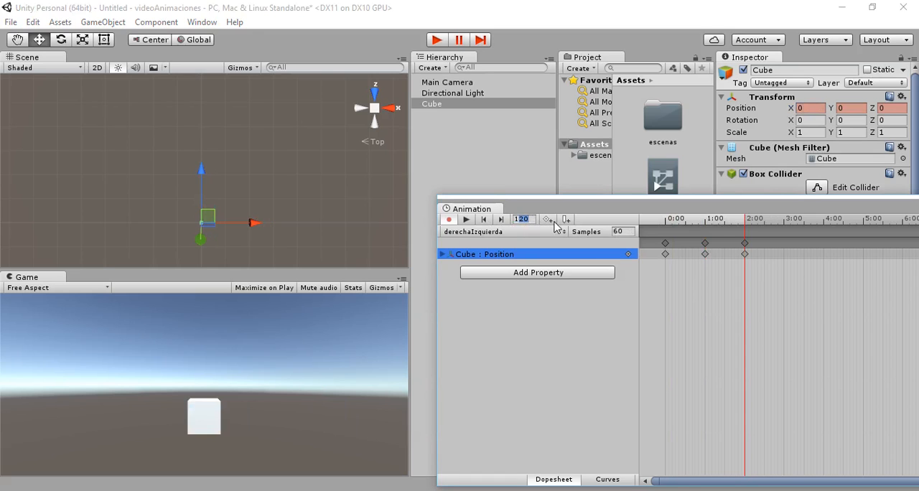
type("180")
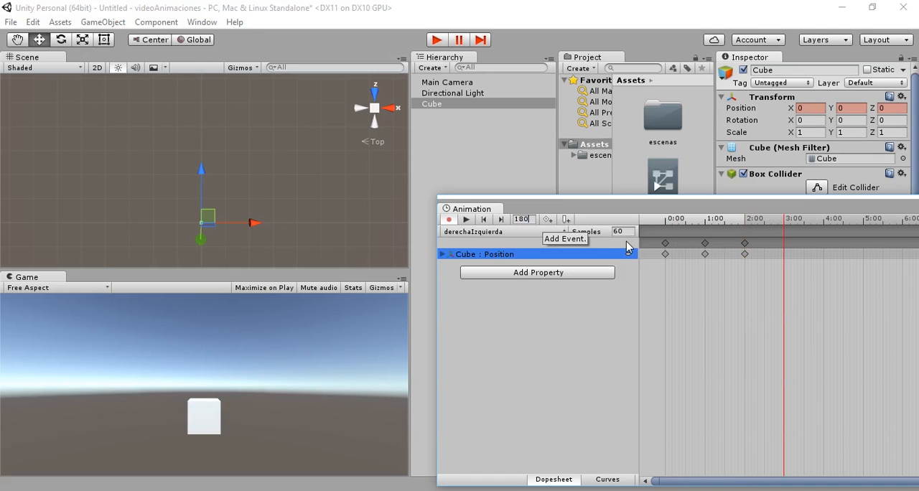
left_click(810, 108)
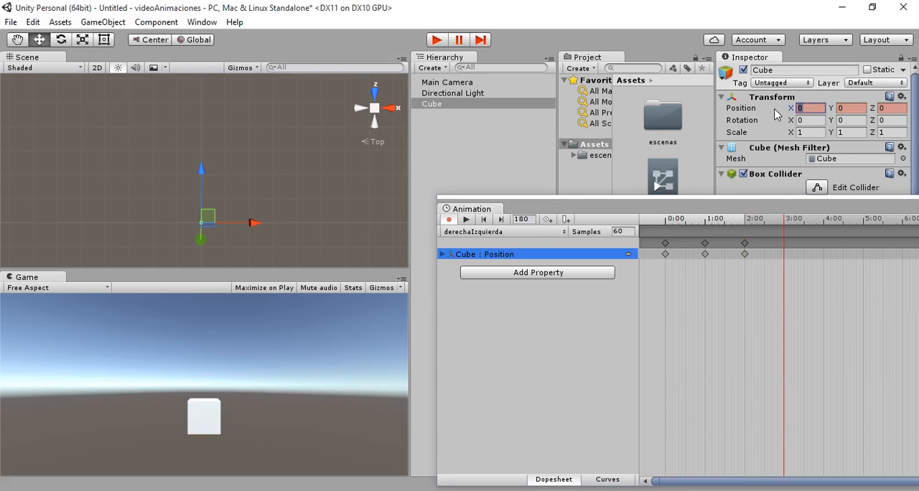
type("-4")
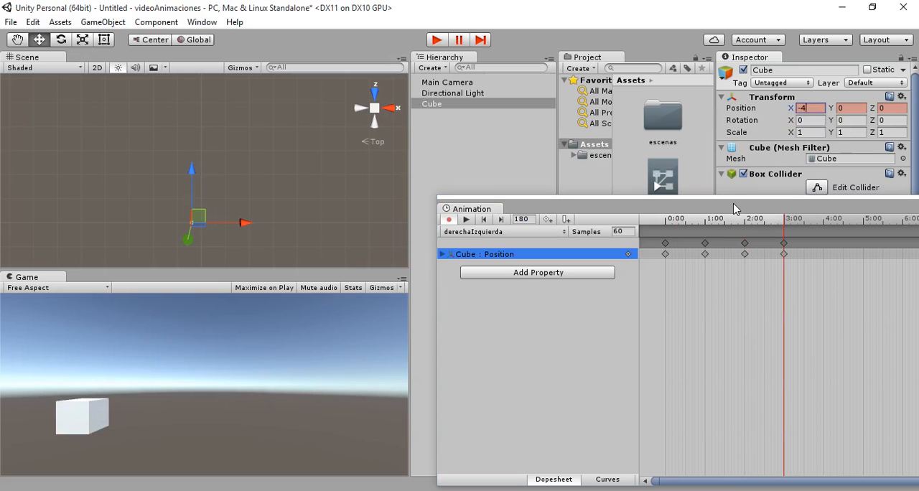
- Record a cube position keyframe at frame 240 with X set to 0
left_click(517, 219)
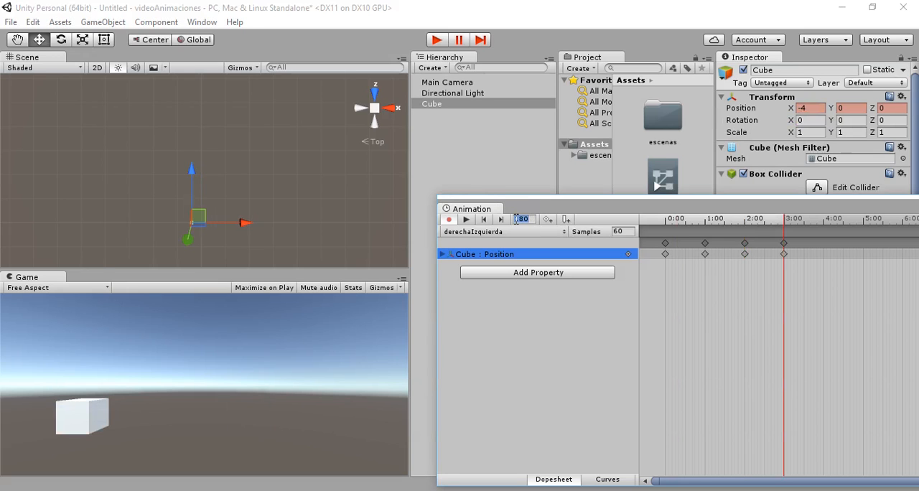
type("240")
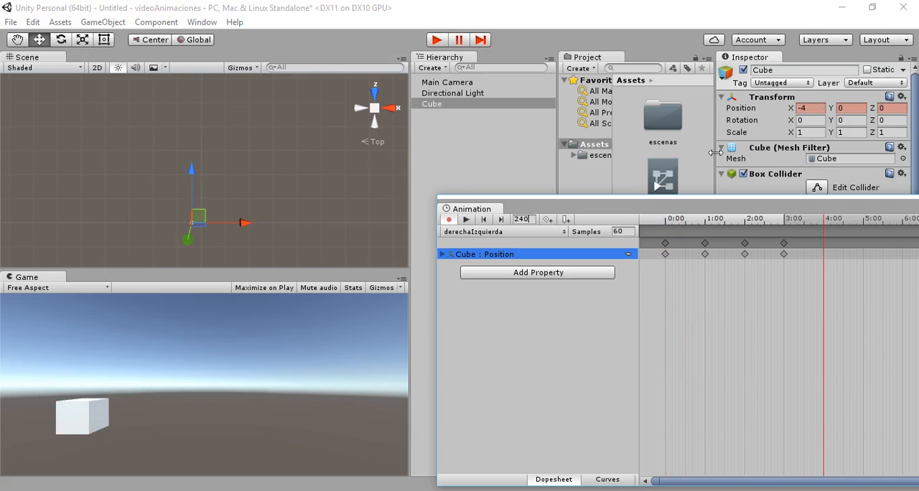
left_click(817, 108)
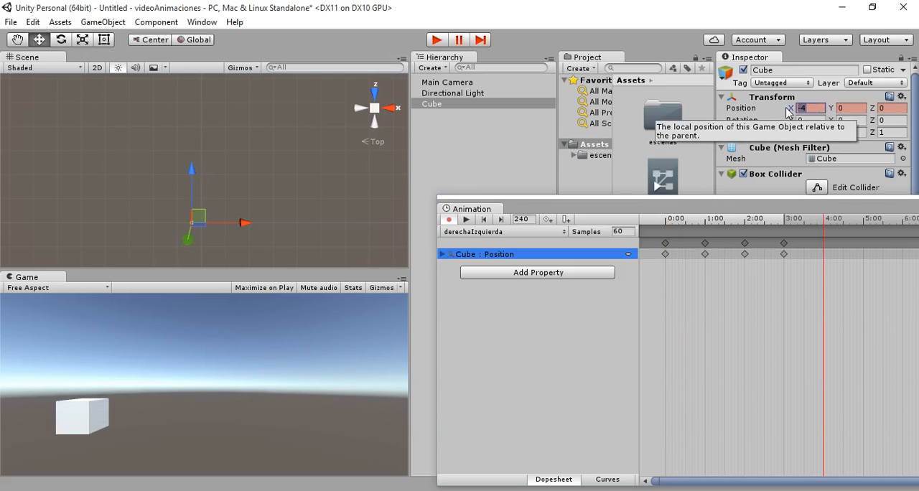
type("0")
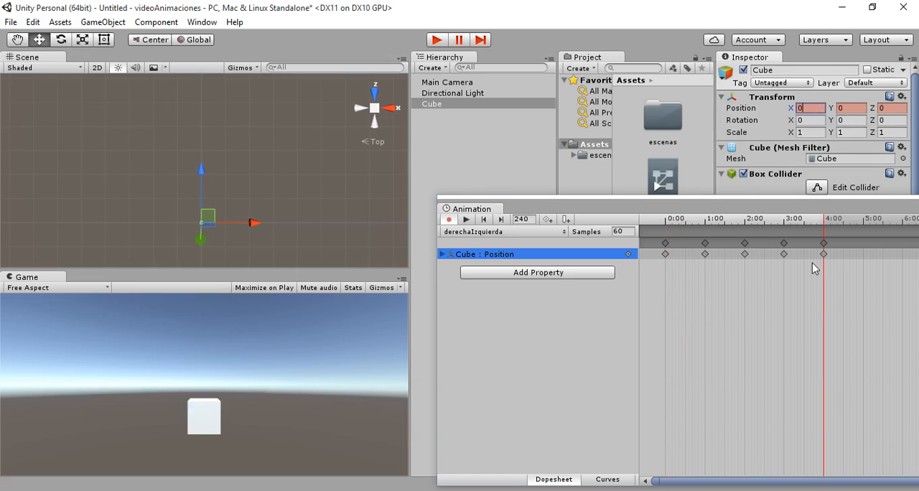
- Preview the derechaIzquierda animation on the timeline and close the Animation window
left_click(466, 220)
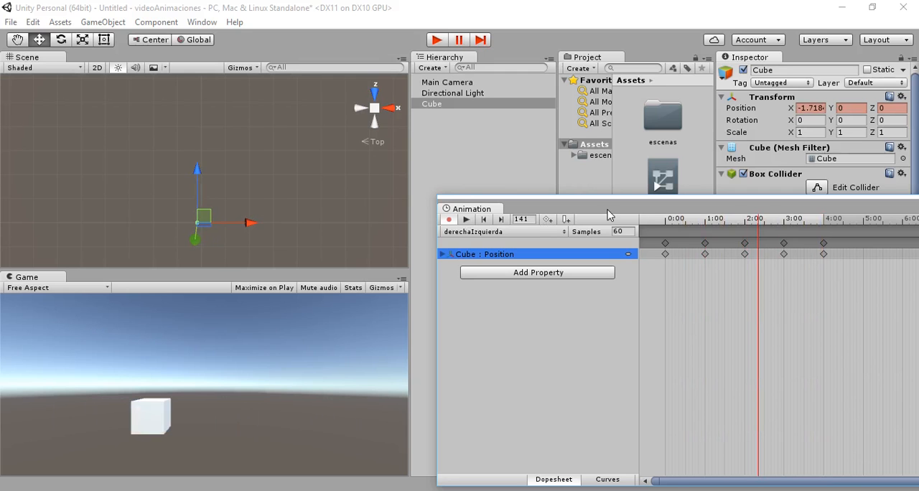
left_click_drag(656, 208, 563, 186)
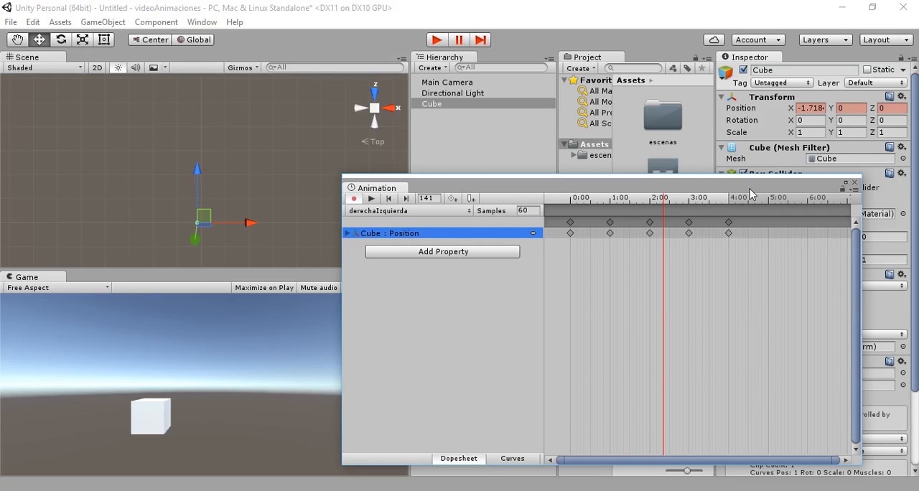
left_click(854, 184)
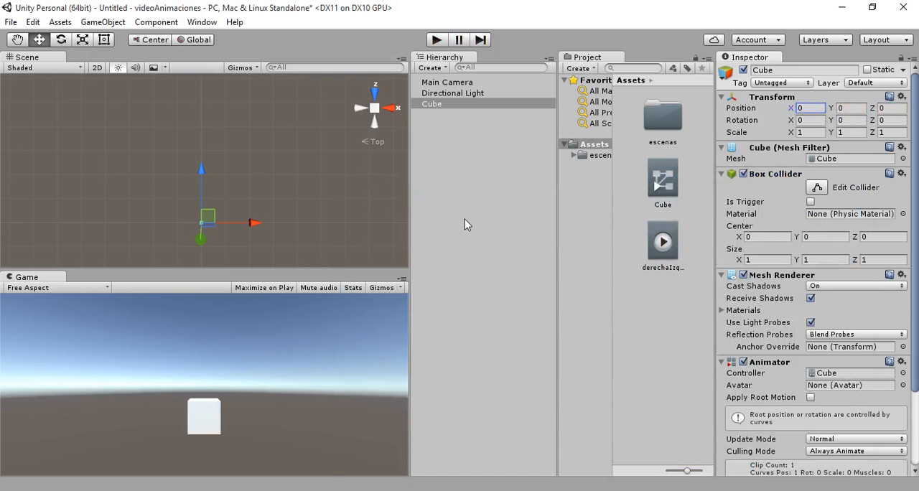
- Inspect the derechaIzquierda clip's loop settings and run the scene briefly in play mode to watch the cube move
left_click(442, 133)
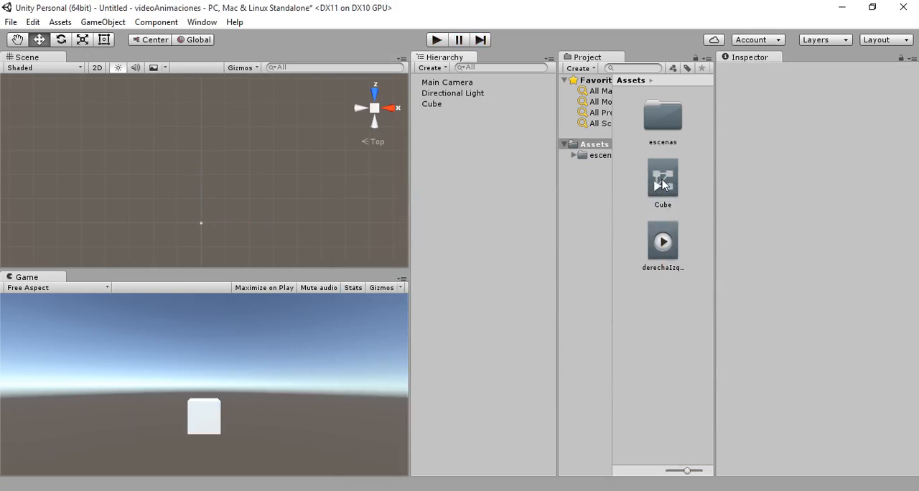
left_click(668, 251)
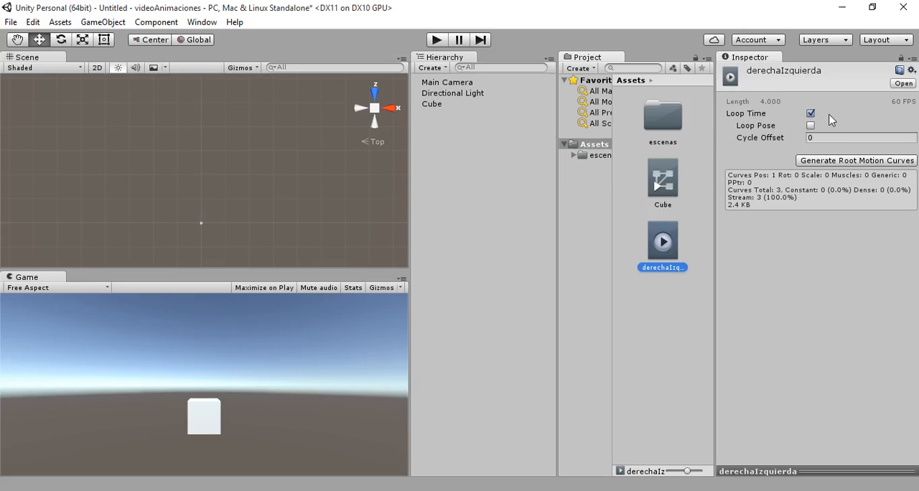
left_click(435, 40)
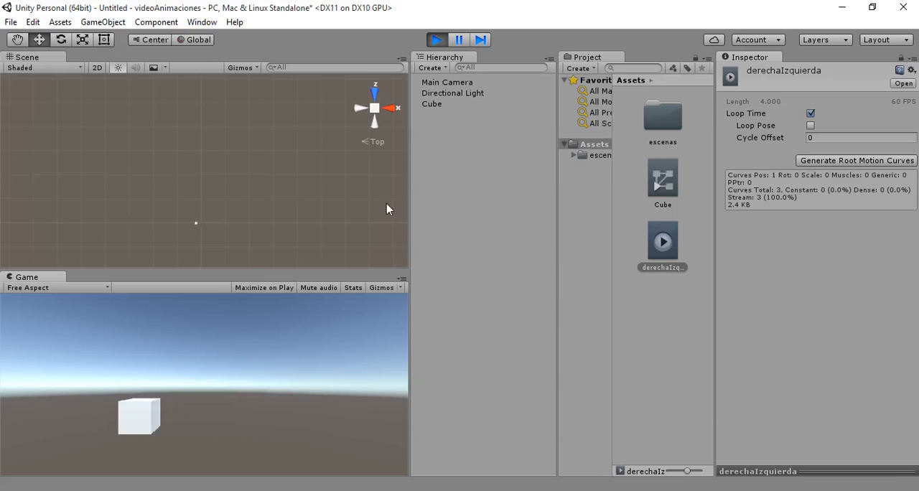
left_click(436, 40)
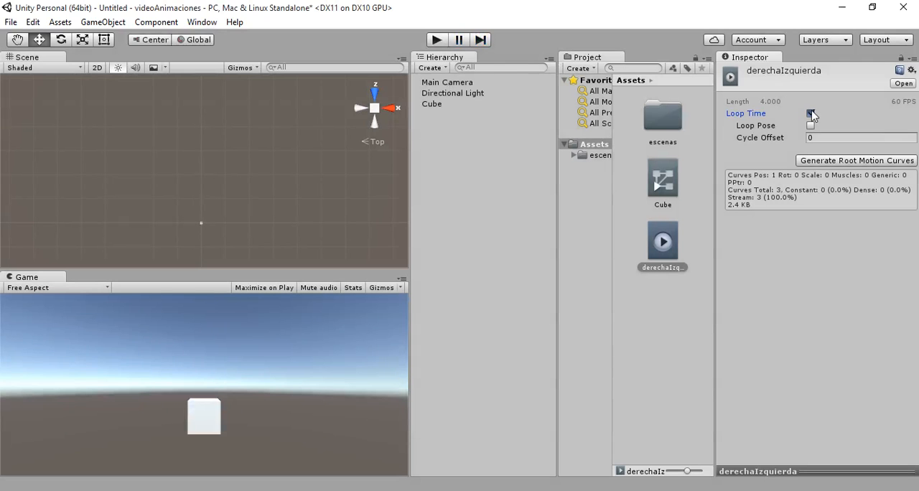
- Test the scene in play mode with the clip's Loop Time disabled, re-enable Loop Time and stop playback
left_click(811, 112)
left_click(435, 39)
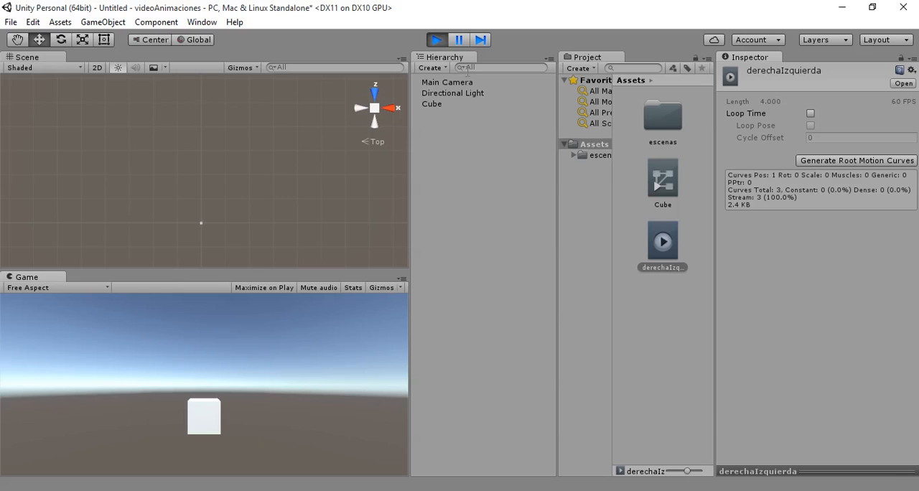
left_click(810, 113)
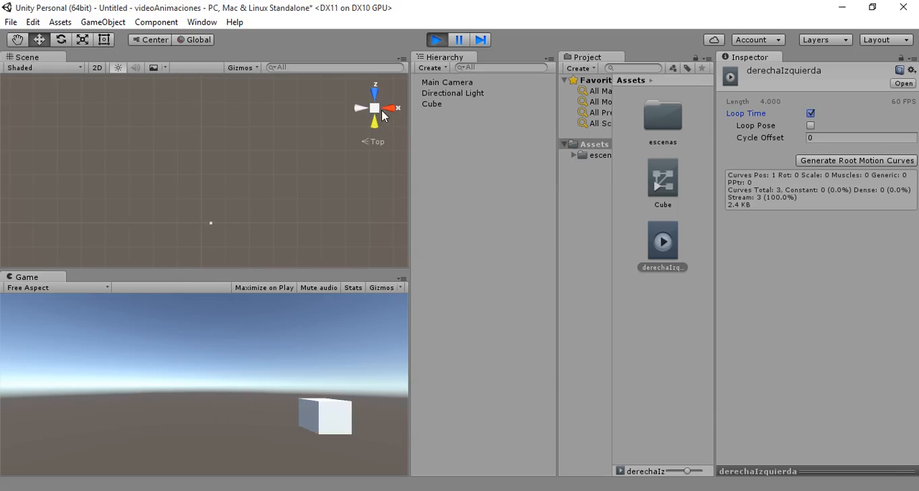
left_click(437, 40)
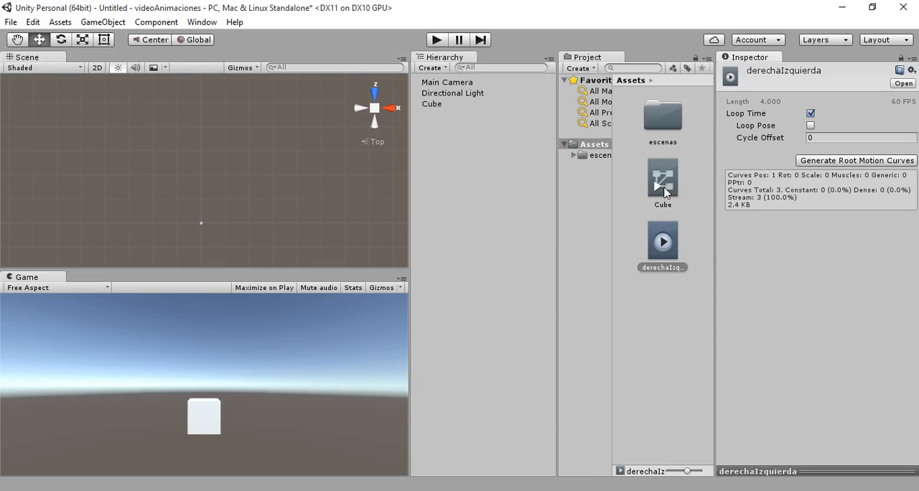
- Remove the cube's Animator component, reattach the derechaIzquierda clip to the cube and inspect the clip
left_click(430, 105)
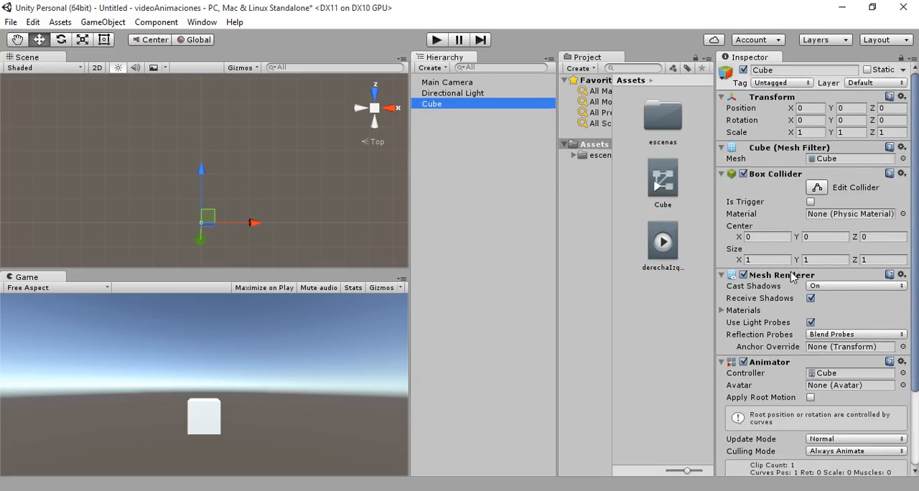
scroll(791, 275, "down", 3)
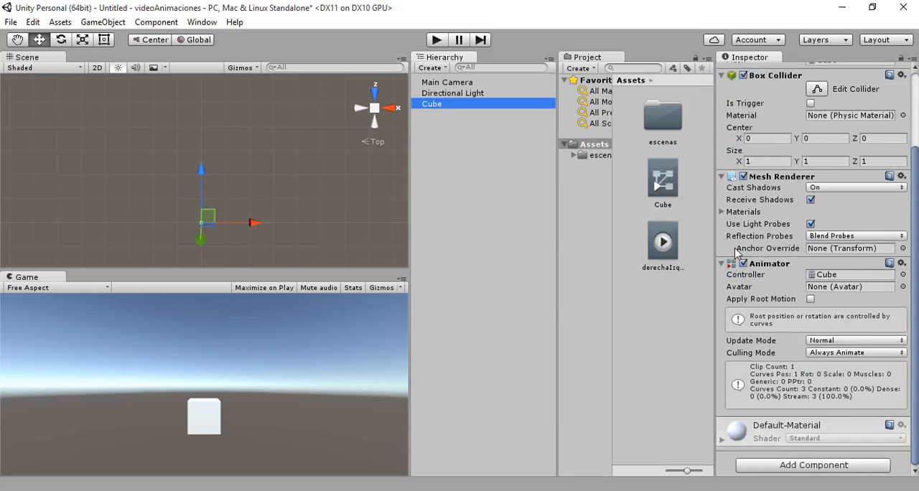
left_click(810, 200)
left_click(811, 199)
left_click(902, 264)
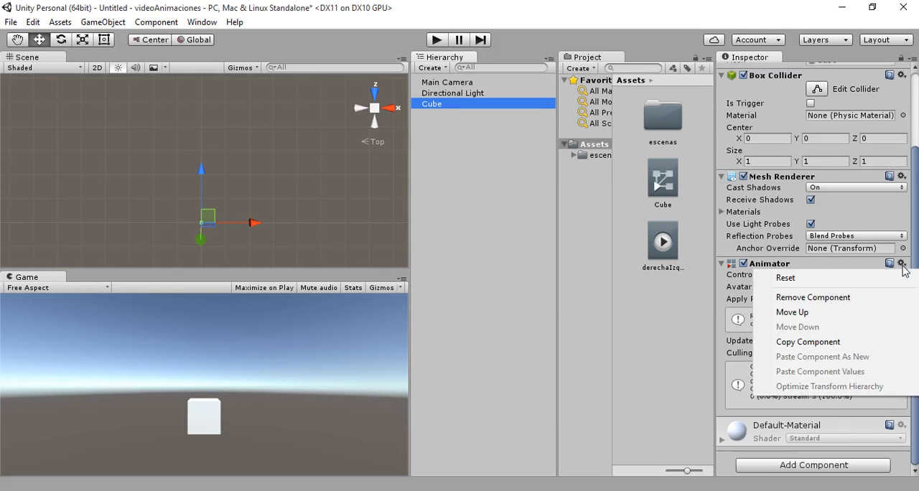
left_click(844, 300)
left_click_drag(663, 244, 763, 410)
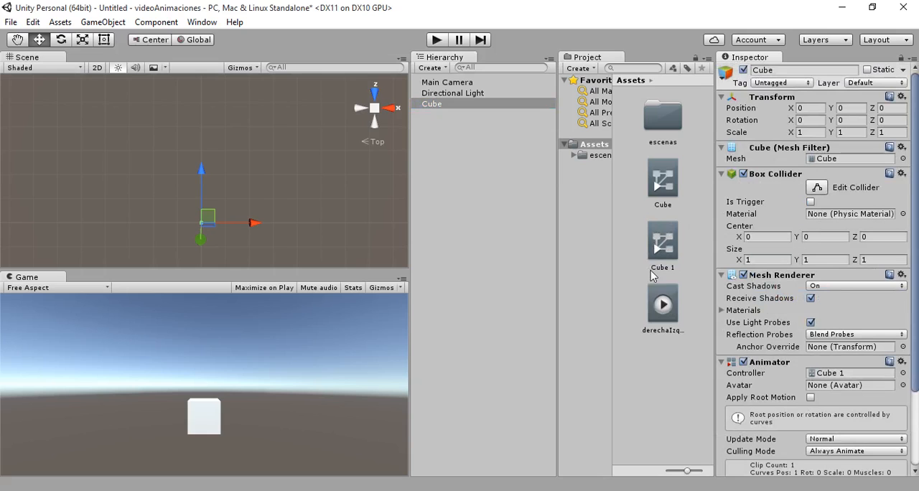
left_click(664, 303)
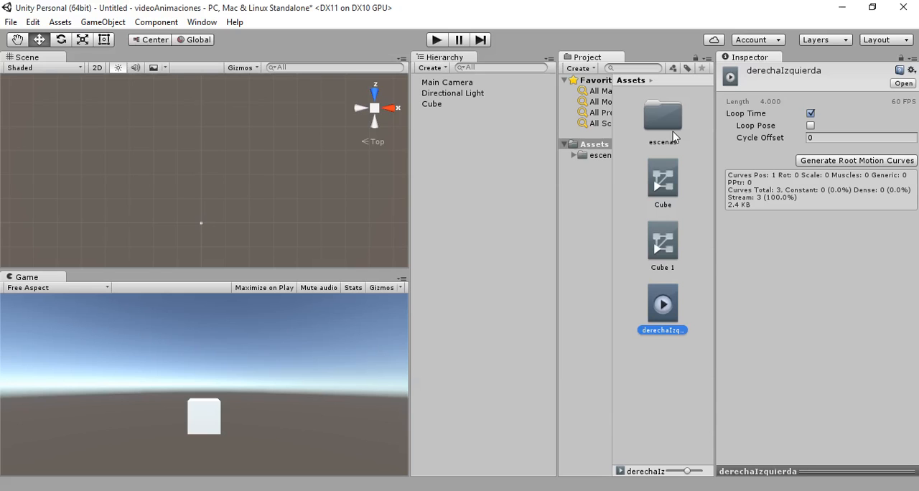
- Remove the Animator component that uses the Cube 1 controller from the cube
left_click(440, 104)
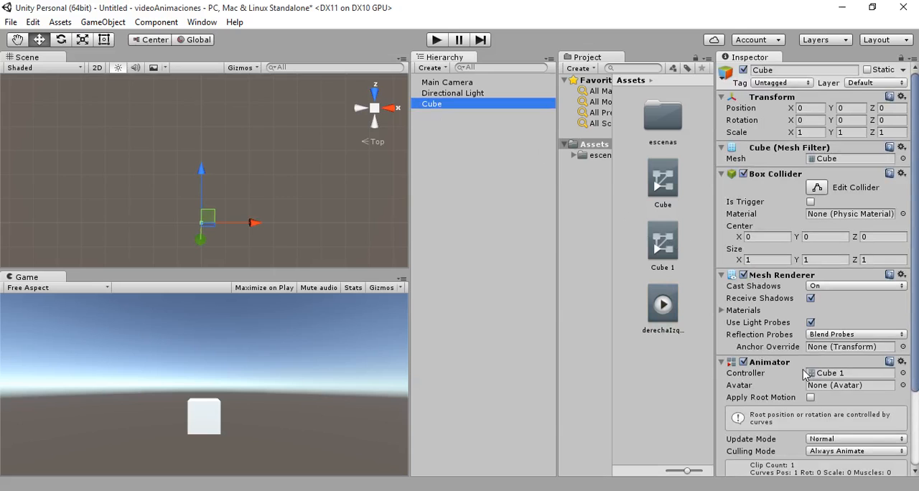
left_click(903, 362)
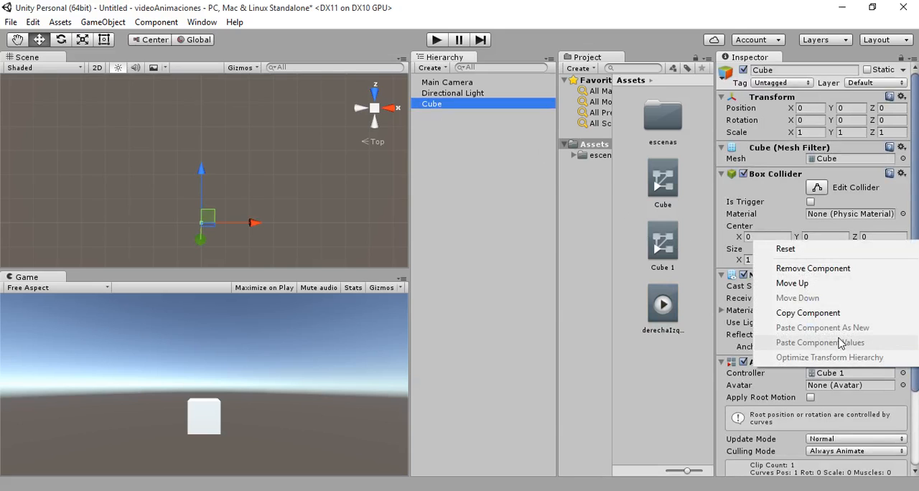
left_click(815, 271)
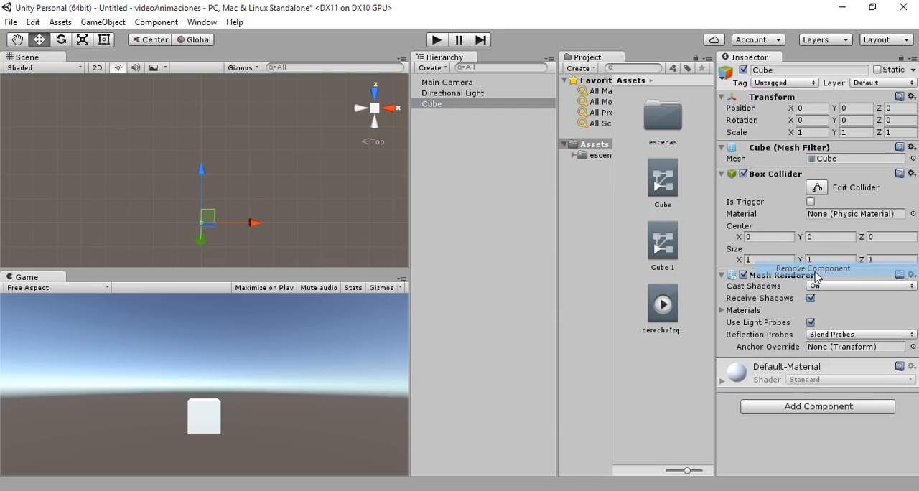
- Delete the Cube 1 animator controller from the project assets
left_click(673, 248)
key("Delete")
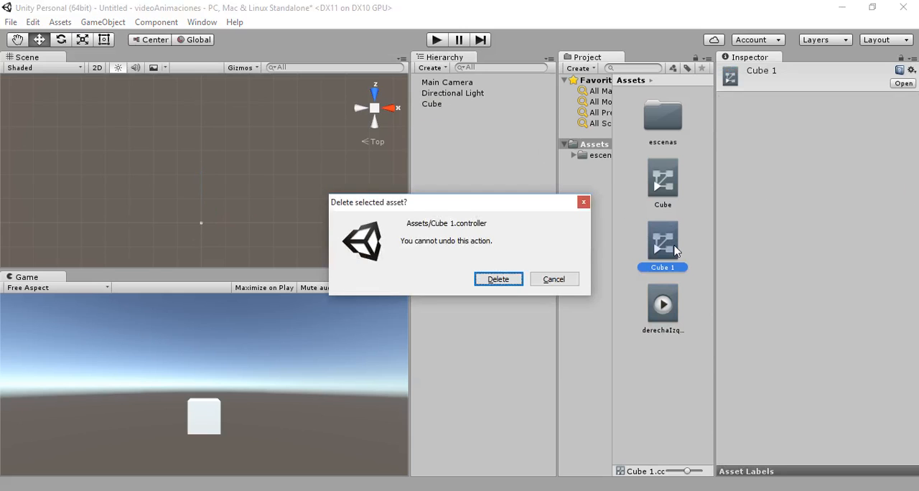
left_click(505, 274)
- Delete the Cube animator controller and the derechaIzquierda clip together from the project assets
left_click(647, 199)
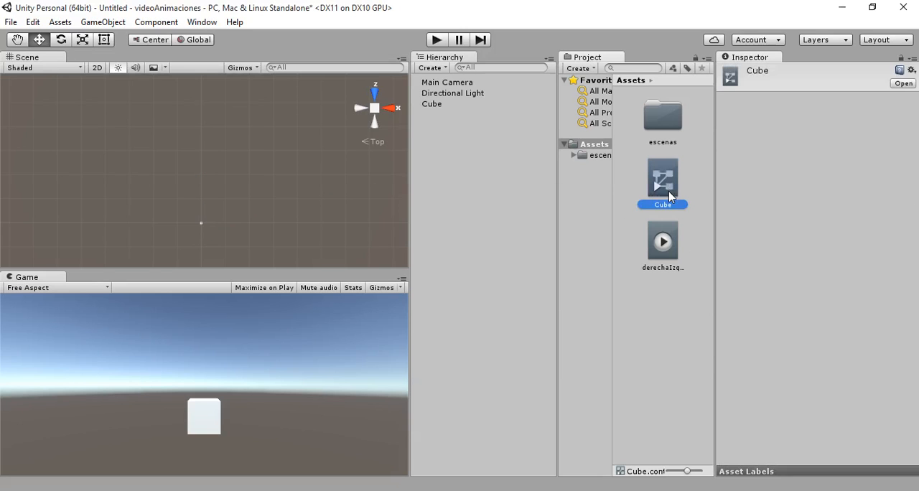
left_click(663, 244, "ctrl")
key("Delete")
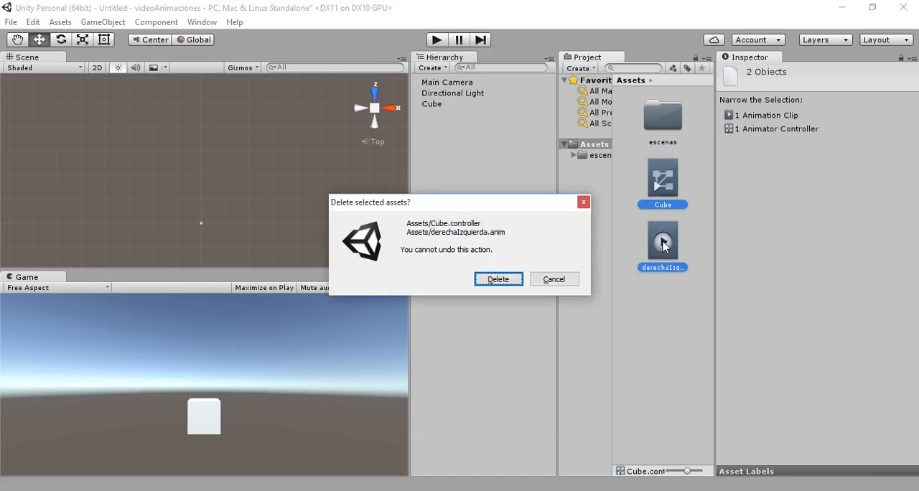
left_click(506, 278)
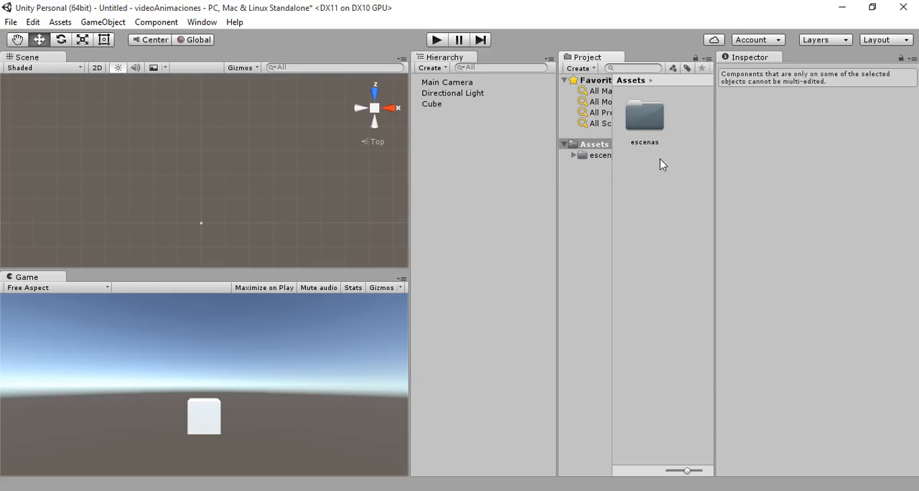
- Create a new animation clip named derecha for the cube in the Assets folder
left_click(435, 104)
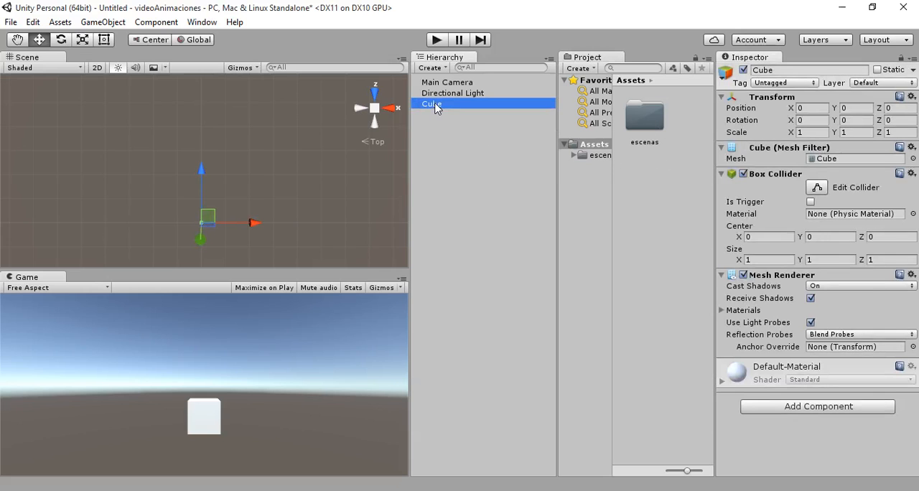
left_click(201, 22)
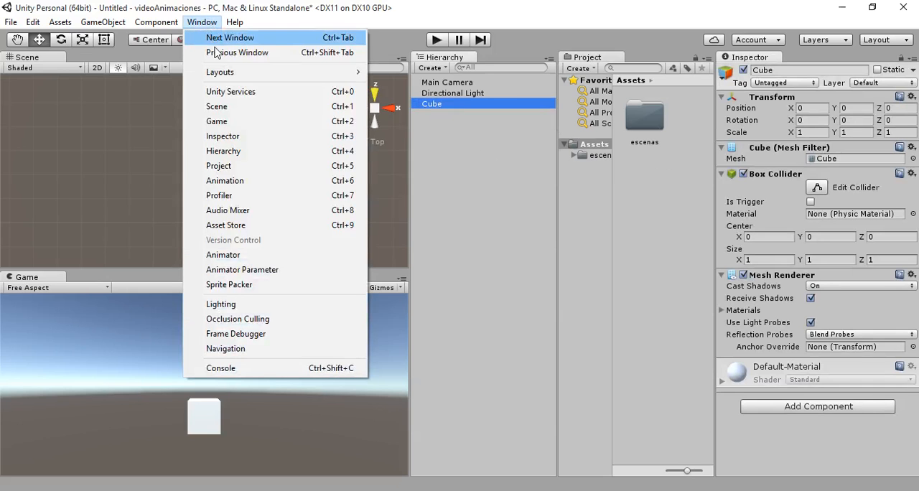
left_click(239, 181)
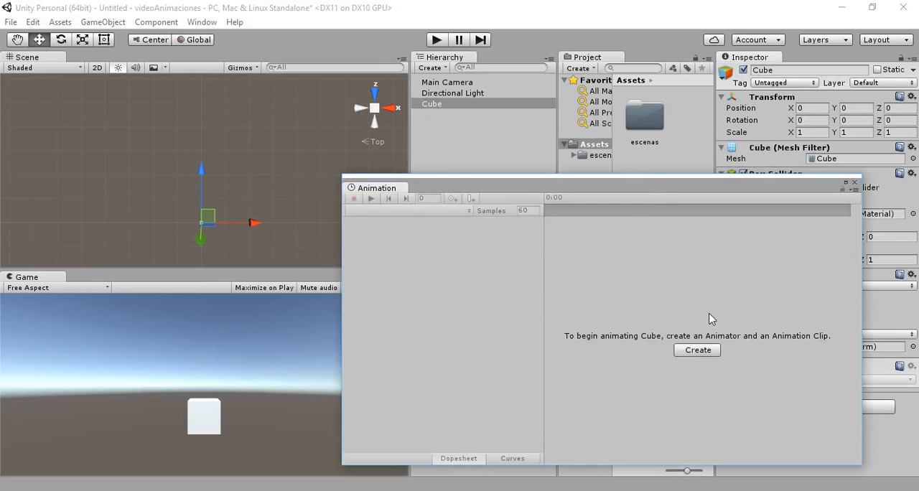
left_click(699, 350)
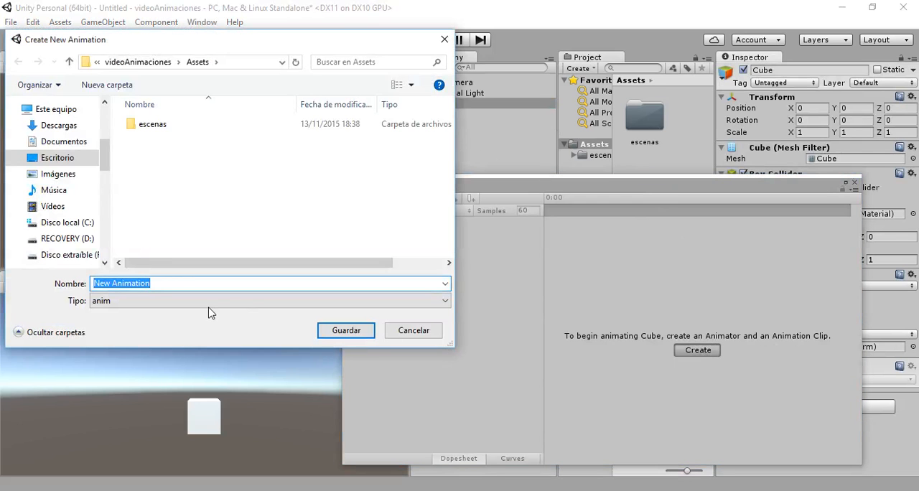
type("de")
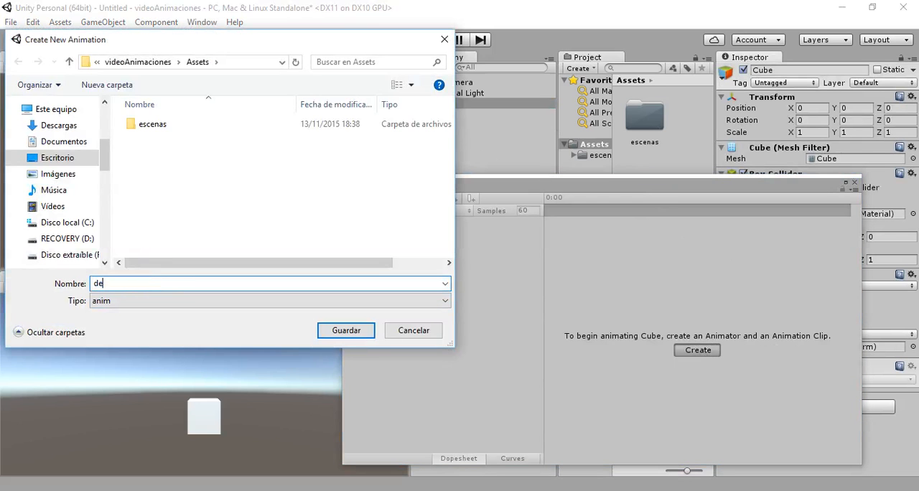
type("recha")
key("Return")
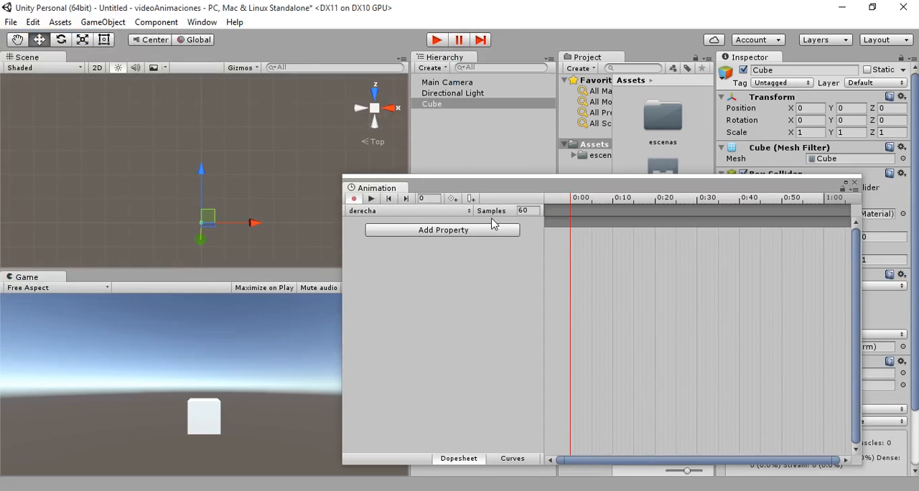
- Record a position keyframe at frame 0 of the derecha clip by changing the cube's X position to 1 and back to 0
left_click(814, 106)
type("1")
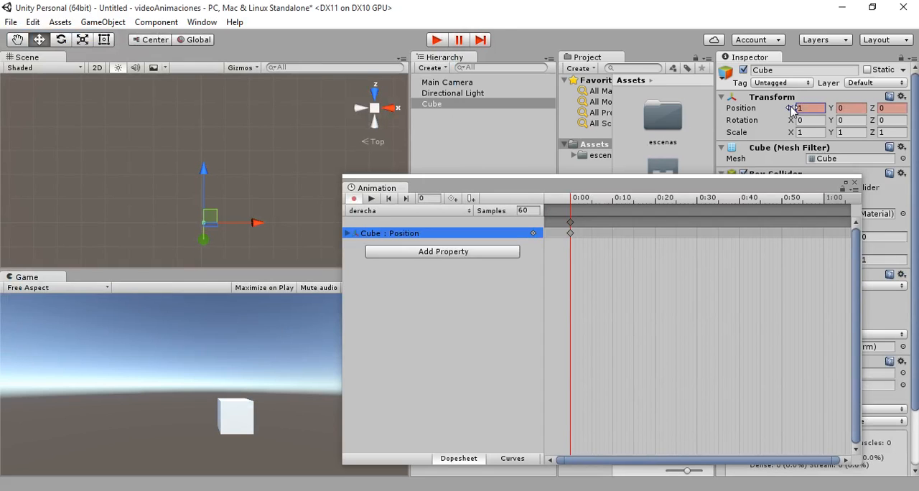
left_click_drag(806, 107, 792, 109)
type("0")
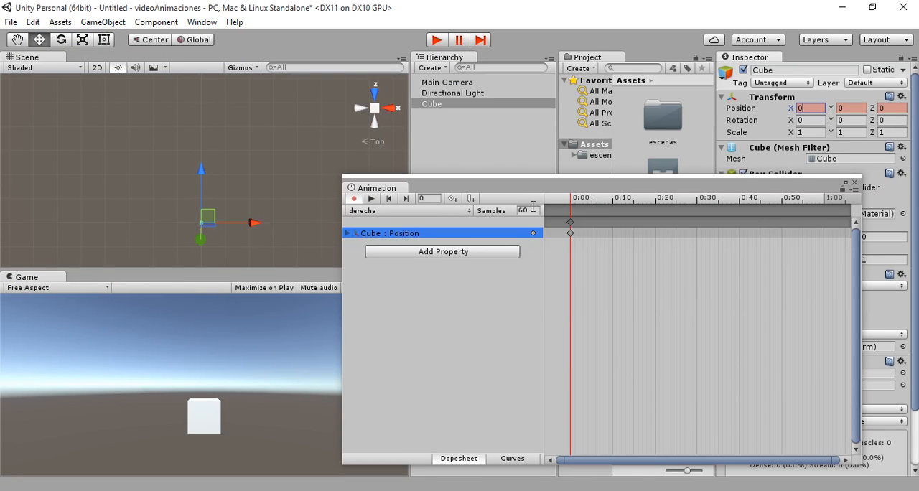
- Record a position keyframe at frame 60 of the derecha clip with the cube's X position at 4, and preview the motion
left_click(430, 198)
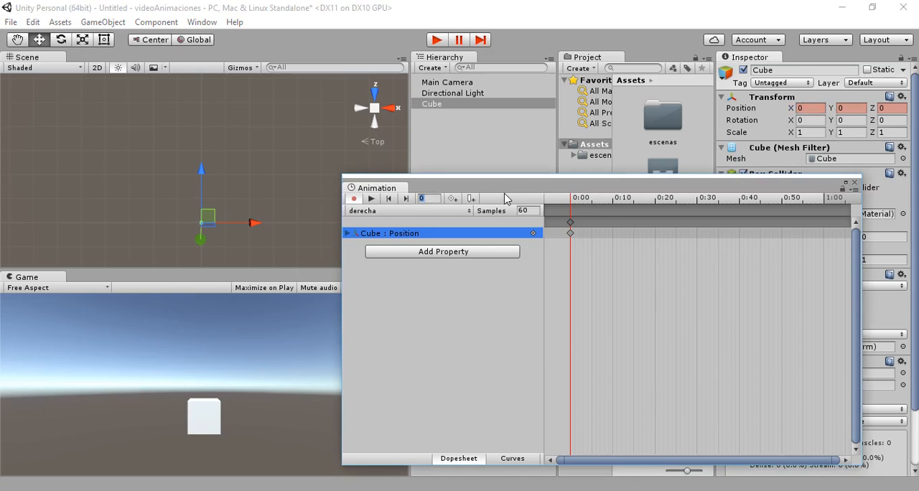
type("60")
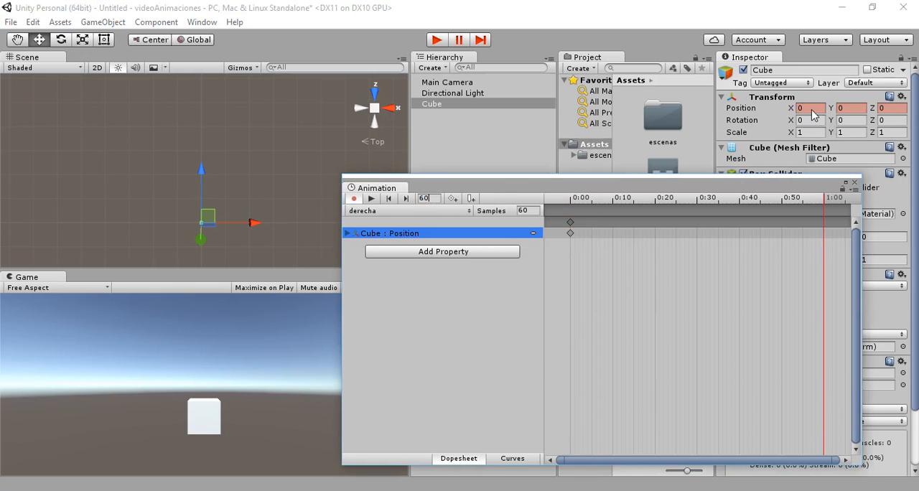
left_click(799, 109)
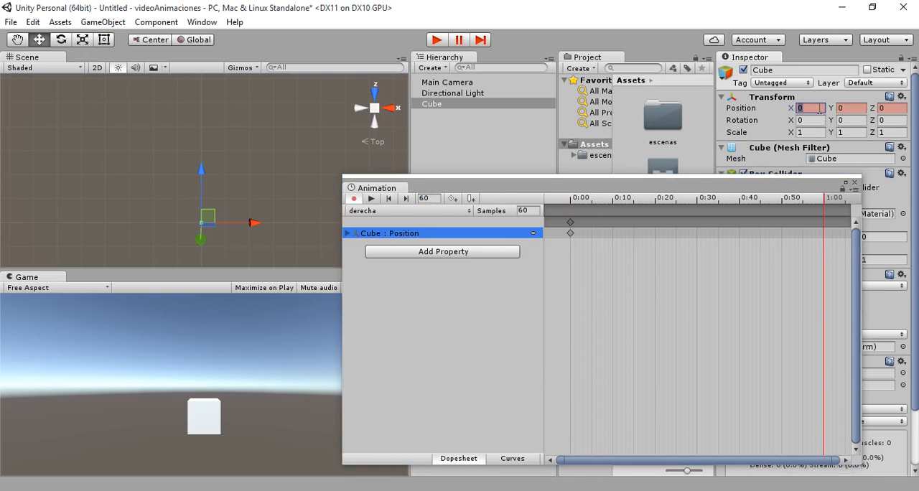
type("4")
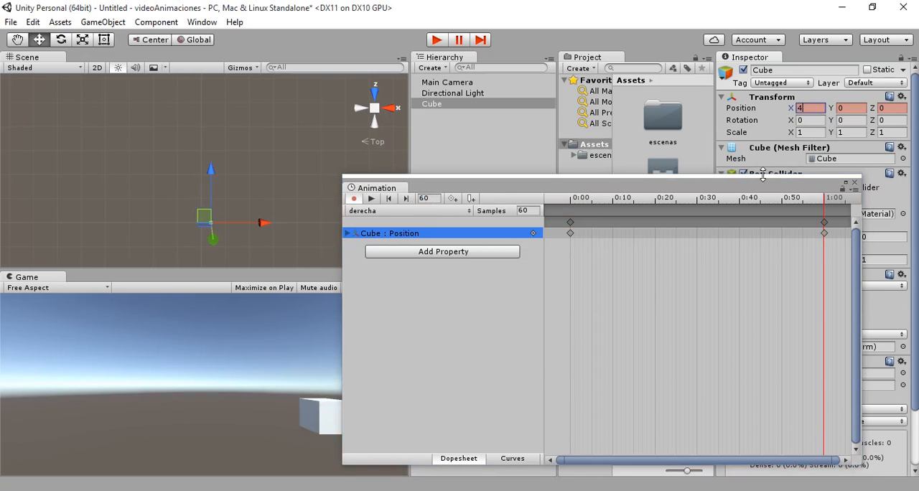
left_click(371, 199)
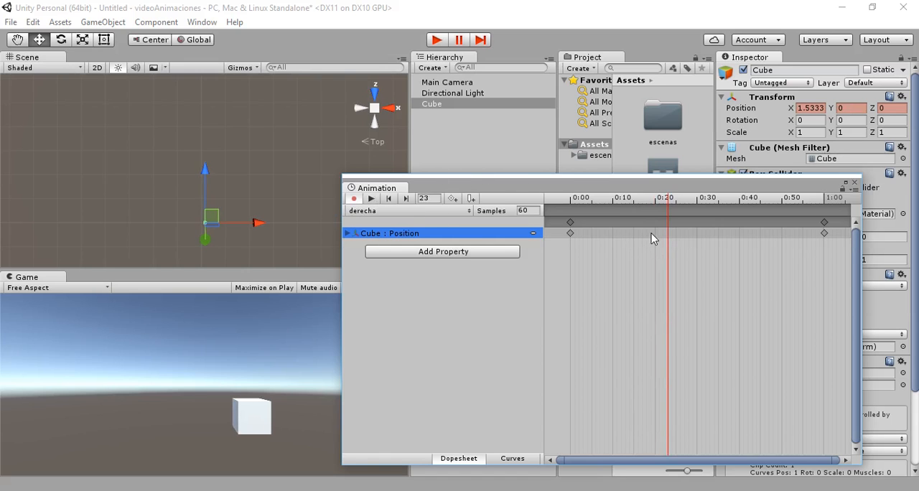
- Record a position keyframe at frame 120 with the cube's X position at 0, and preview the clip
scroll(738, 236, "down", 5)
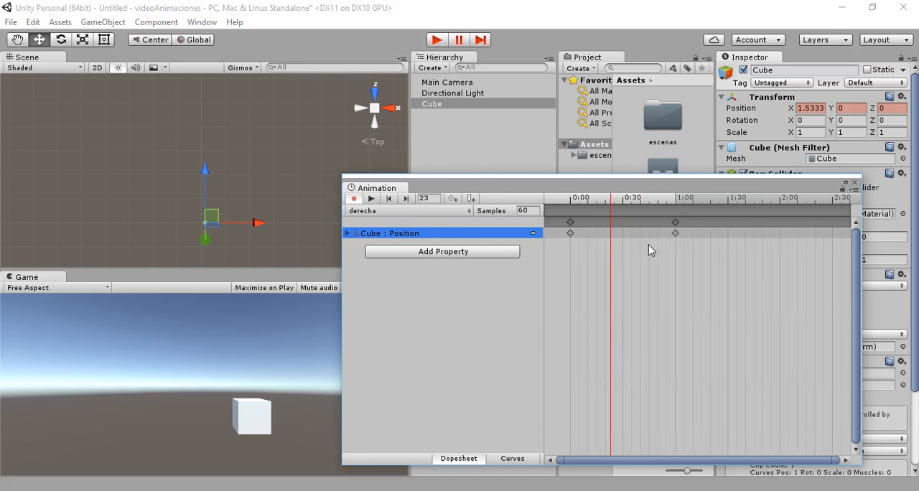
scroll(648, 249, "down", 2)
left_click(425, 199)
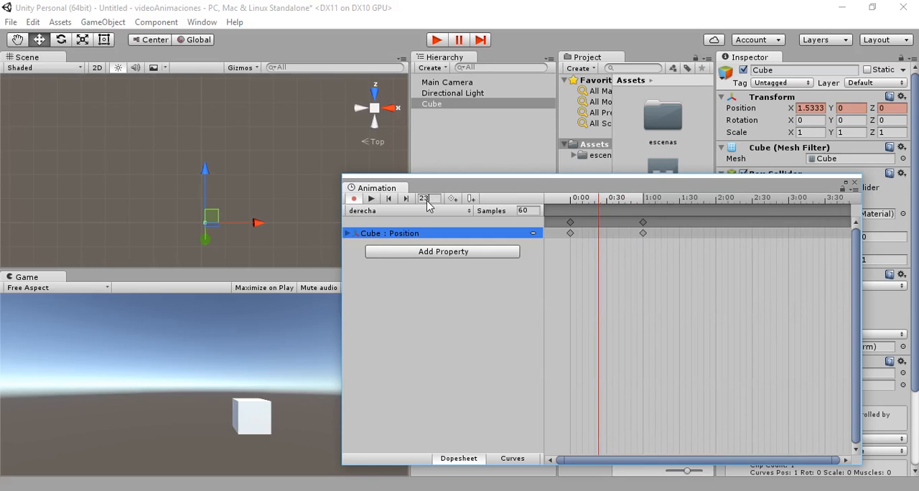
type("120")
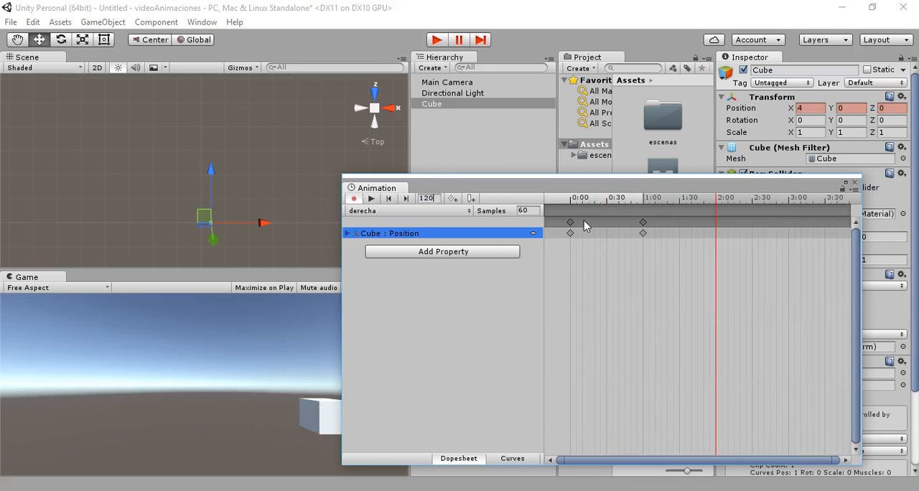
left_click(802, 108)
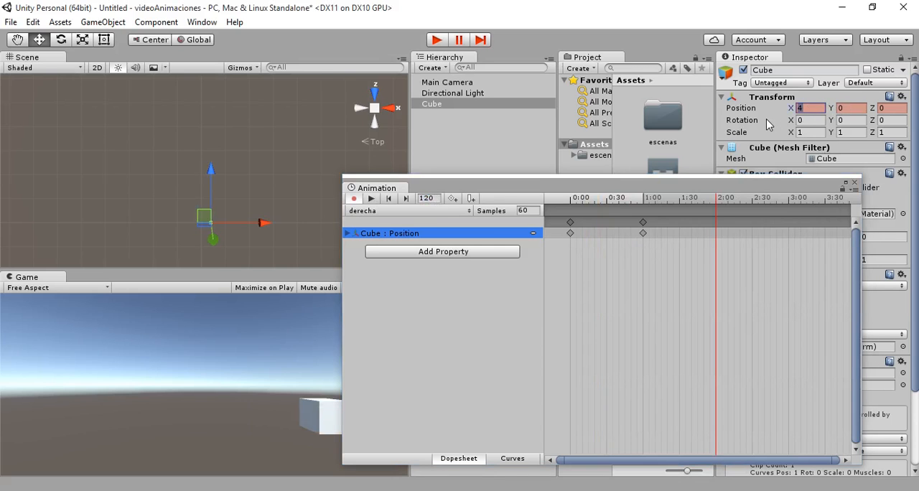
type("0")
key("Return")
left_click(371, 199)
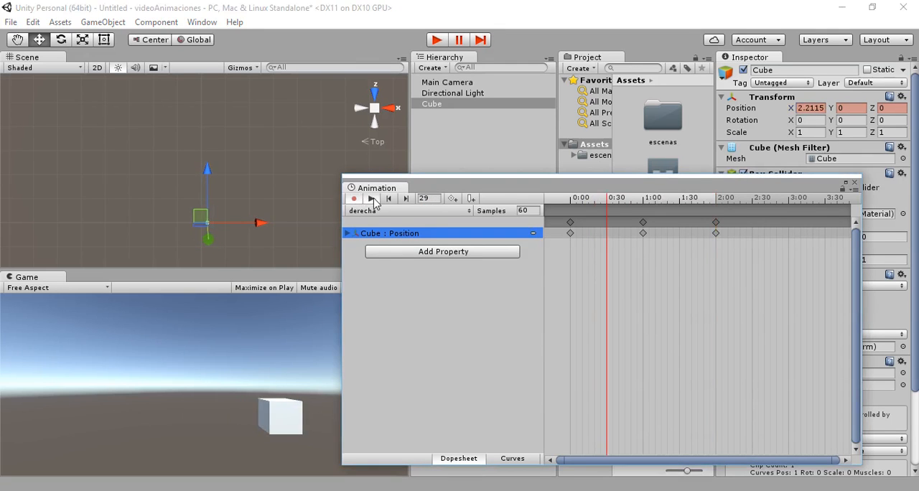
- Try sample rates of 24 and 120 on the playing derecha clip, and restore the rate to 60
left_click_drag(441, 192, 481, 182)
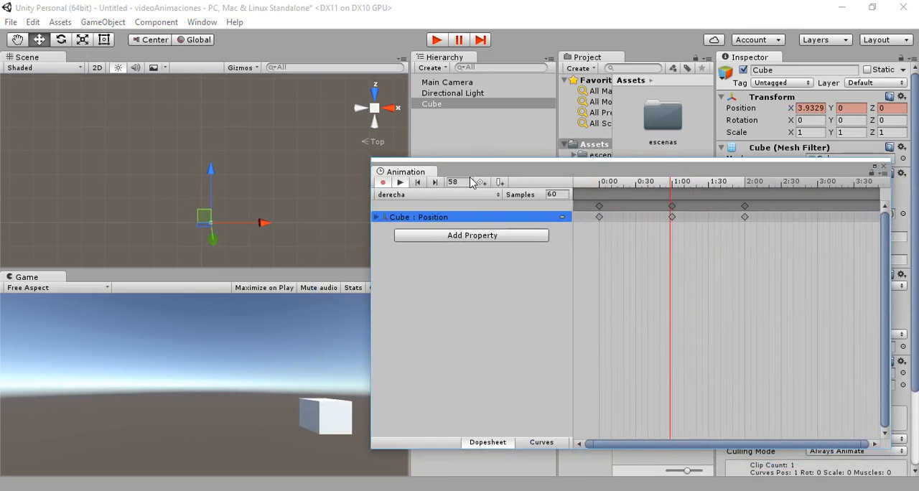
left_click(549, 194)
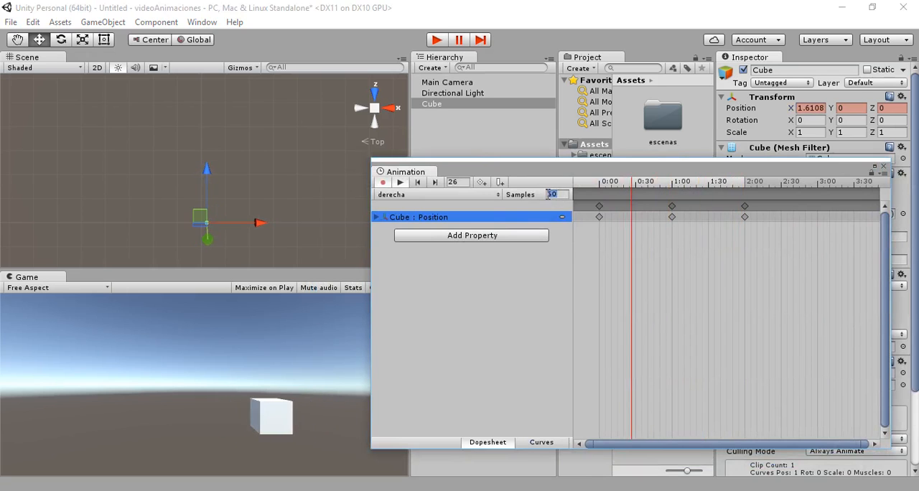
type("24")
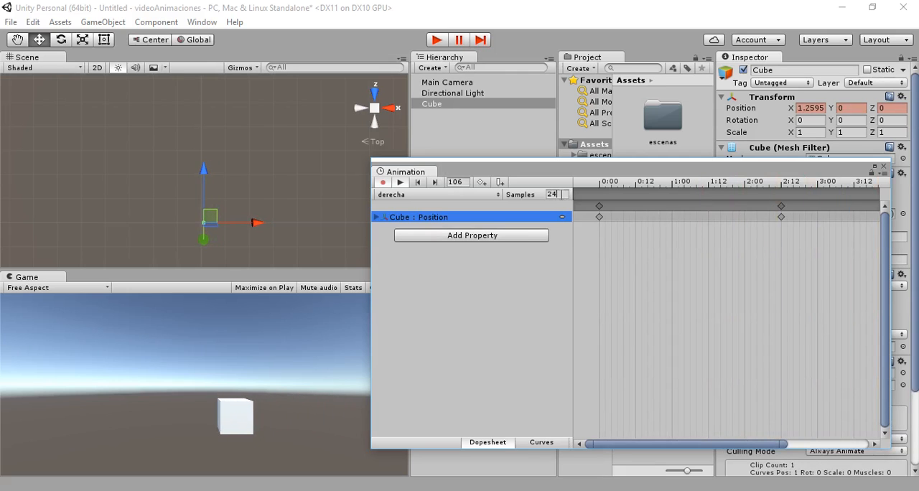
double_click(548, 195)
type("12")
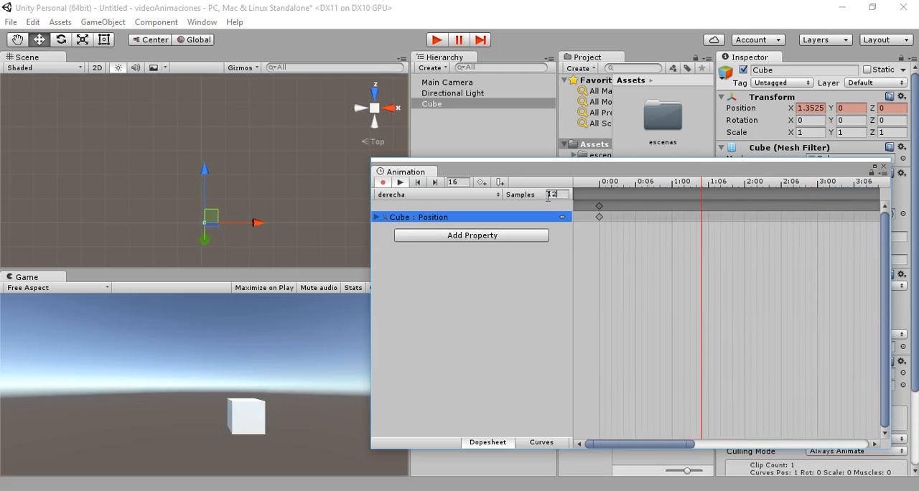
type("0")
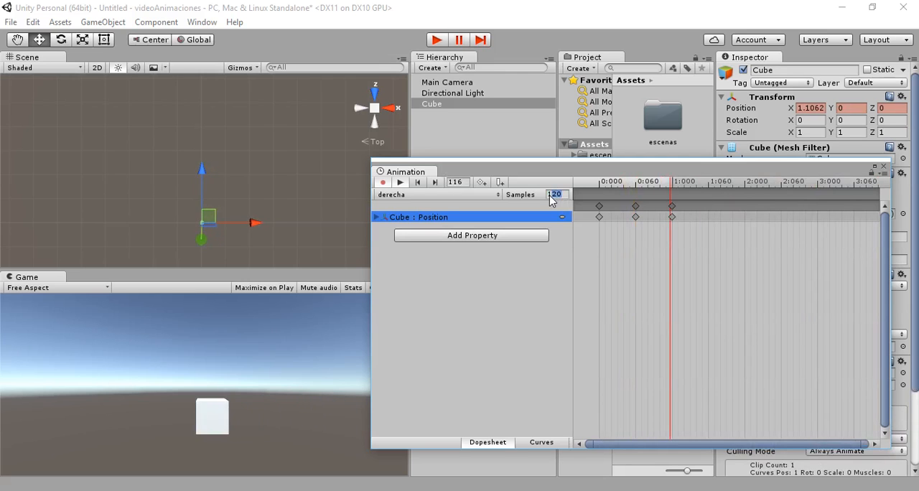
type("60")
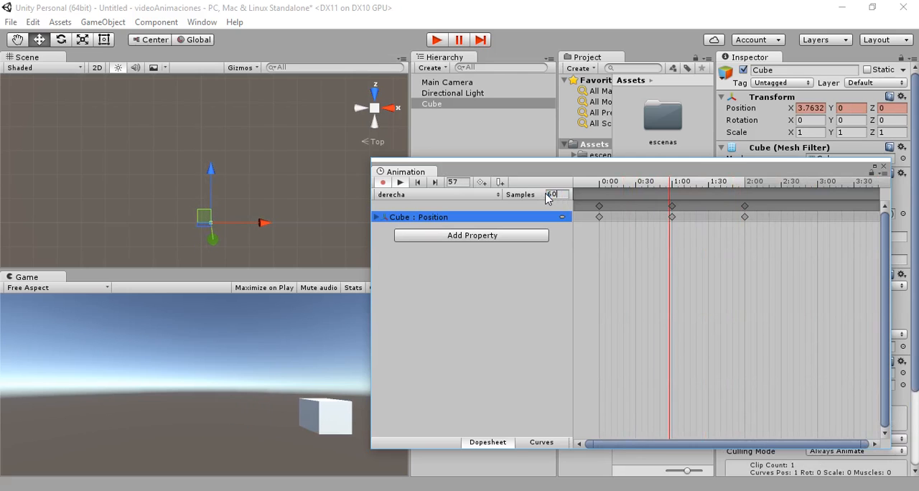
- Stop the clip preview and inspect the cube's pose at the first keyframe and at frame 60
left_click_drag(580, 173, 624, 139)
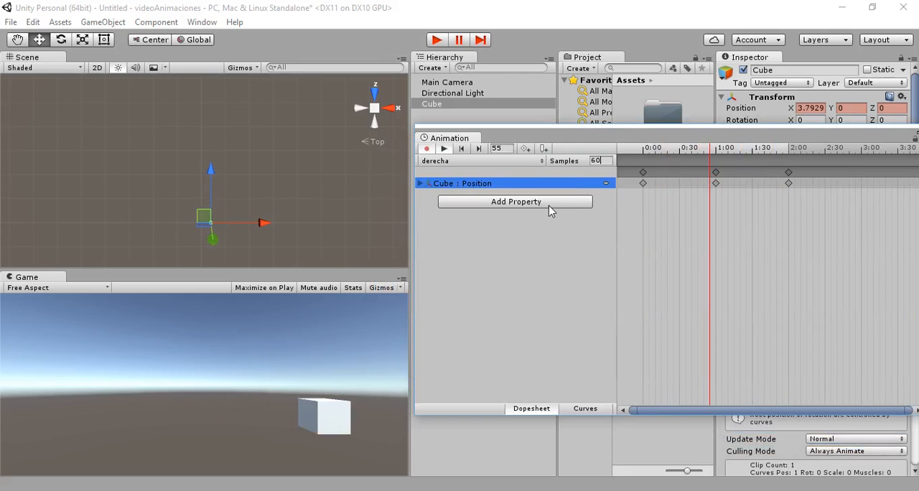
left_click(445, 149)
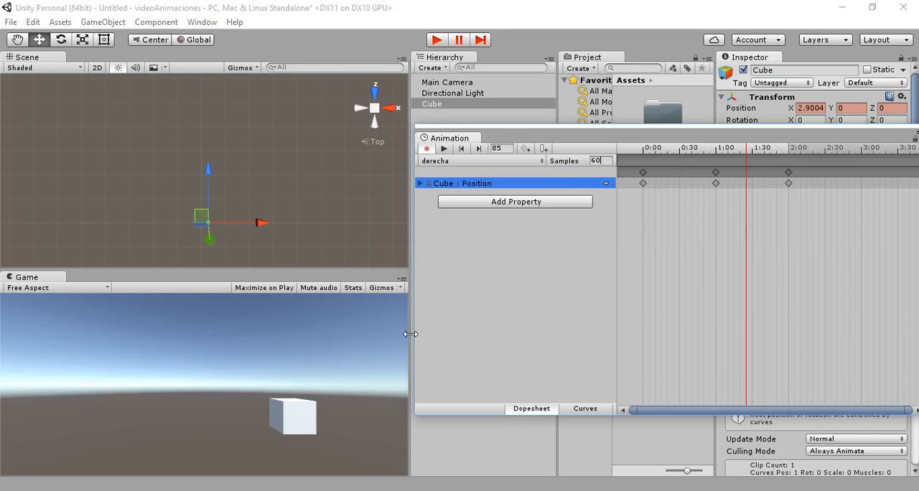
left_click(751, 217)
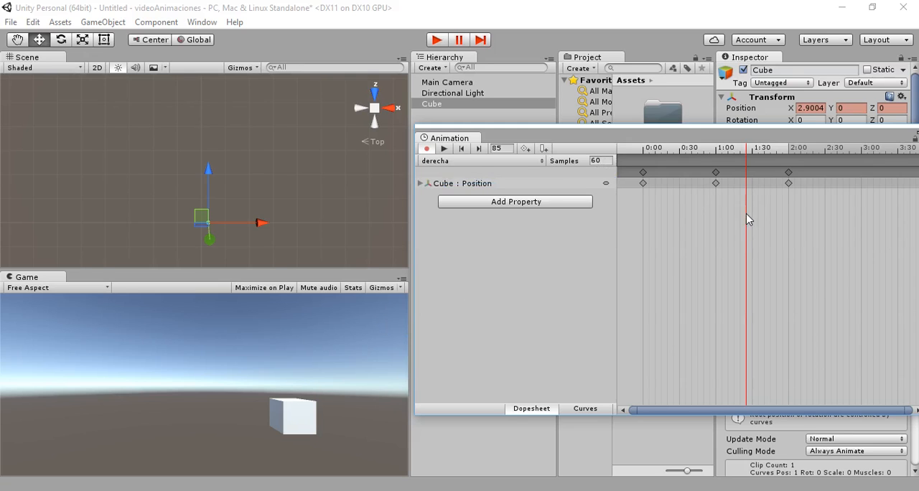
left_click_drag(757, 225, 755, 225)
left_click(462, 149)
left_click(462, 148)
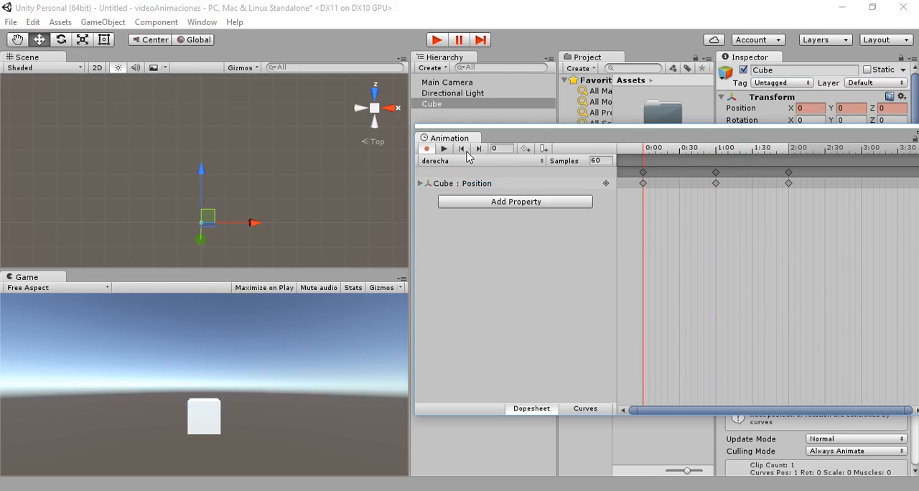
left_click(502, 149)
type("60")
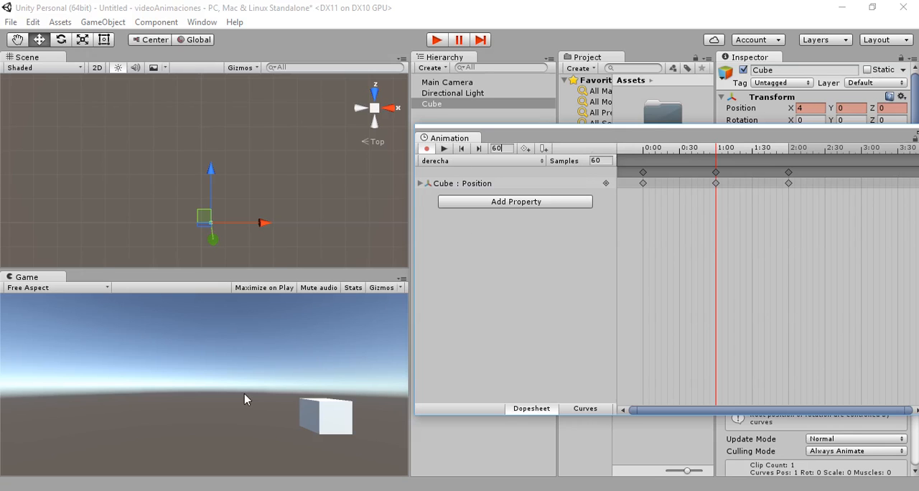
- Test the cube's animation in Play mode, closing the Animation window while it runs, and stop the game
left_click_drag(586, 140, 576, 140)
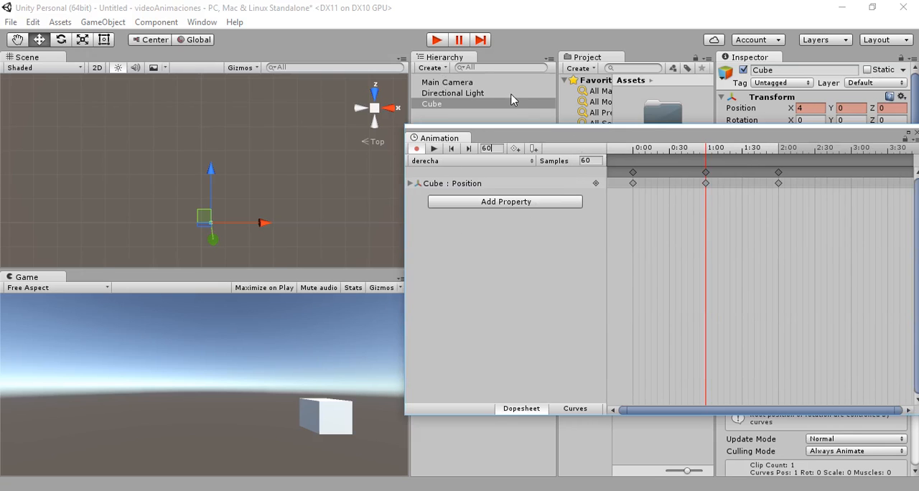
left_click(439, 41)
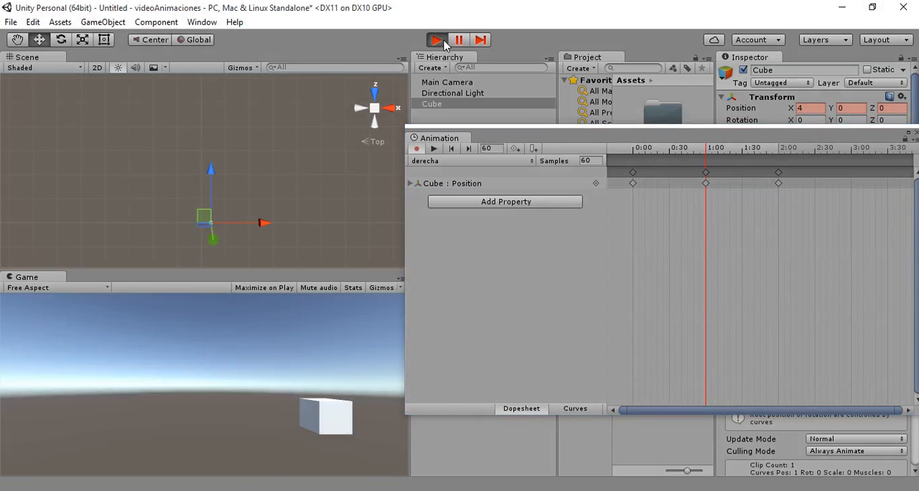
left_click_drag(549, 138, 469, 136)
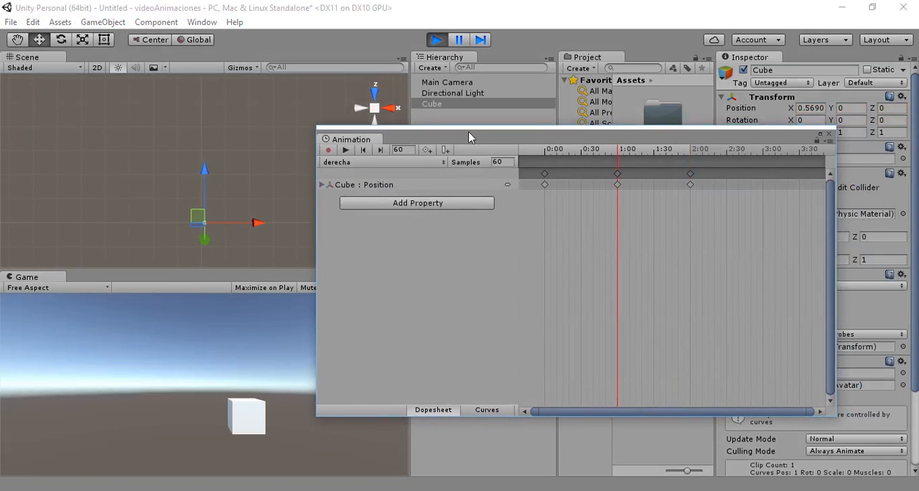
left_click(828, 137)
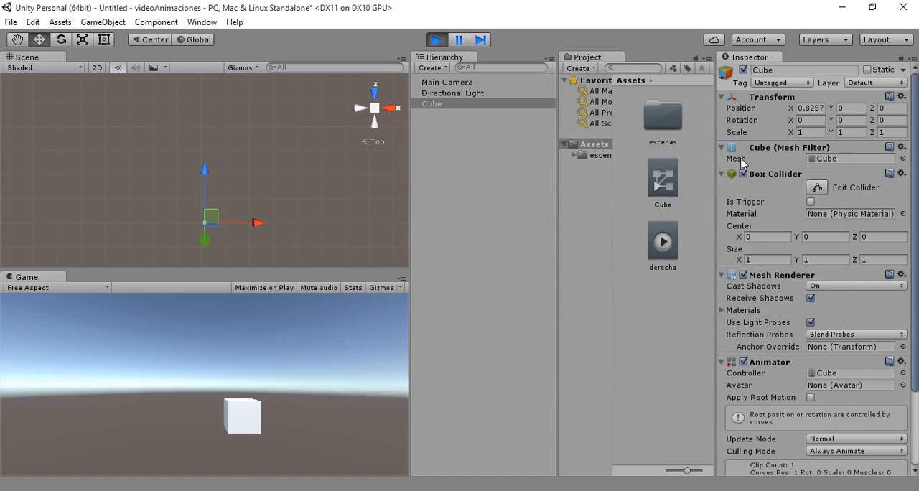
left_click(437, 39)
- Create a C# script named HolaAdios in the Assets folder
left_click(665, 316)
right_click(660, 311)
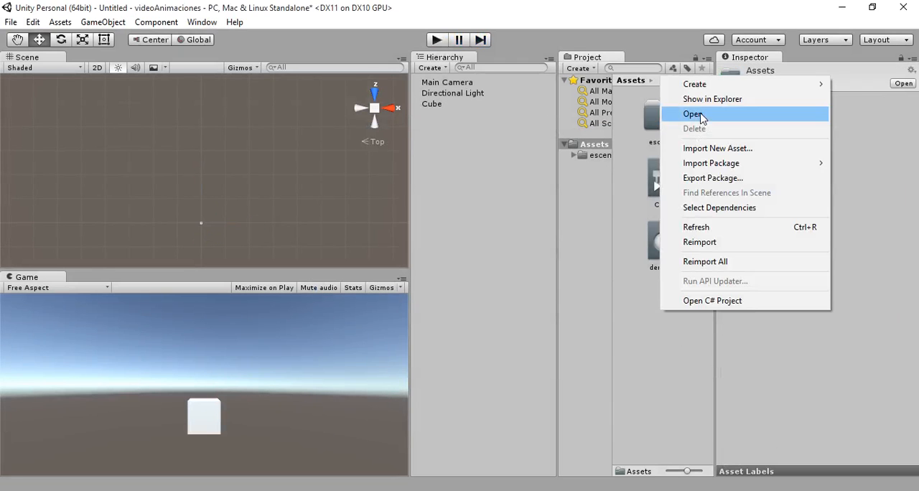
mouse_move(703, 88)
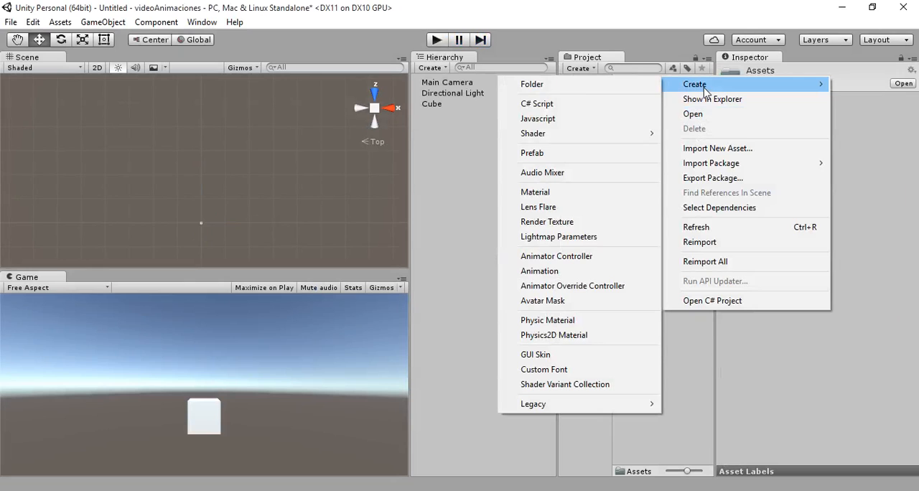
left_click(565, 108)
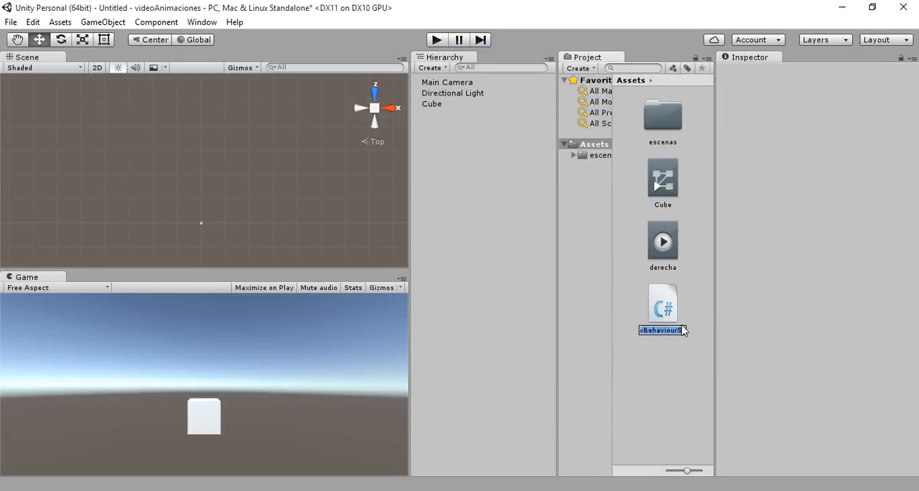
type("HolaAdios")
key("Return")
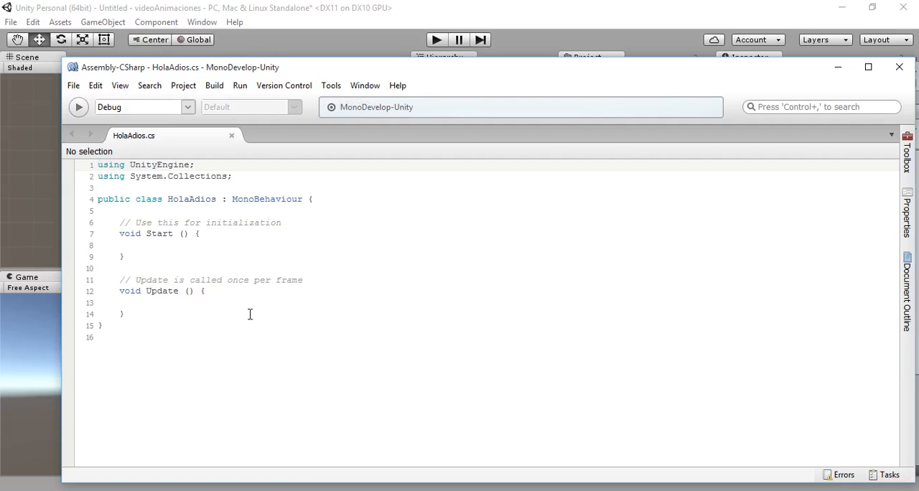
- In MonoDevelop, declare a string variable texto holding an empty string at the start of the HolaAdios class
left_click(140, 316)
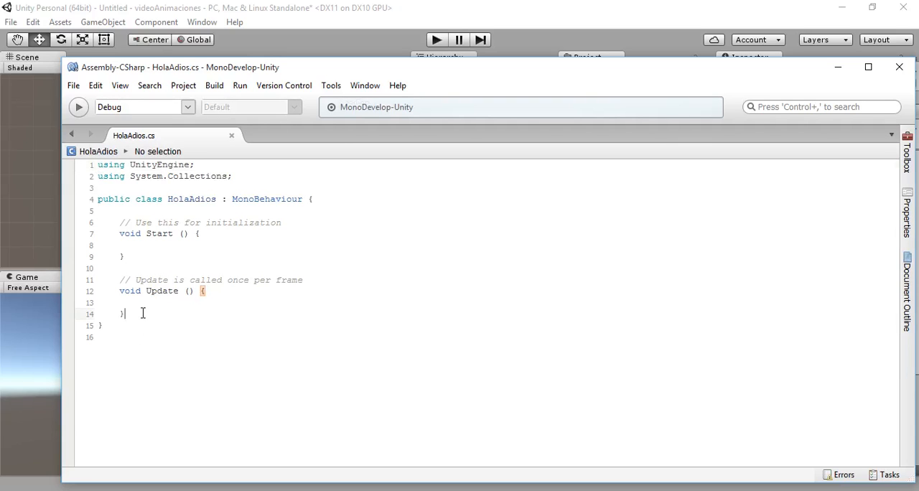
left_click(136, 209)
type("string texto=\"\";")
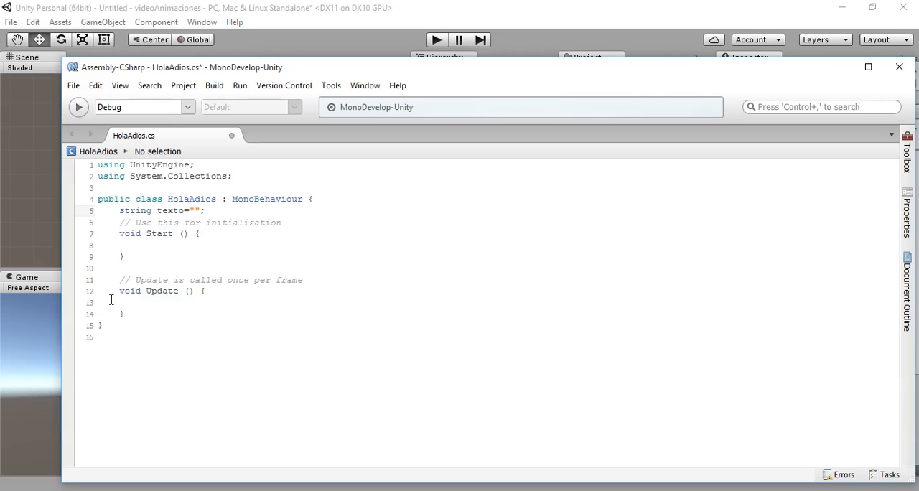
- Add an empty void OnGUI() method below the Update method in the HolaAdios class
left_click(135, 316)
key("Return")
type("O")
type("g")
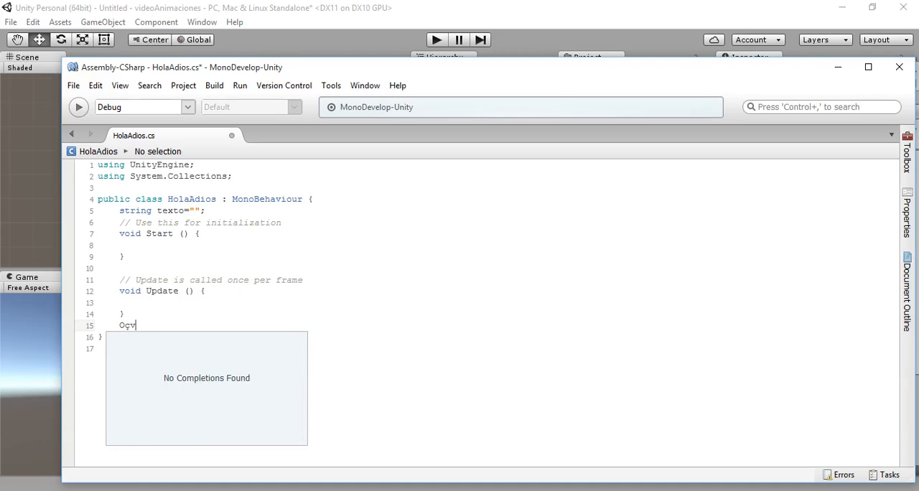
key("Left")
key("Left")
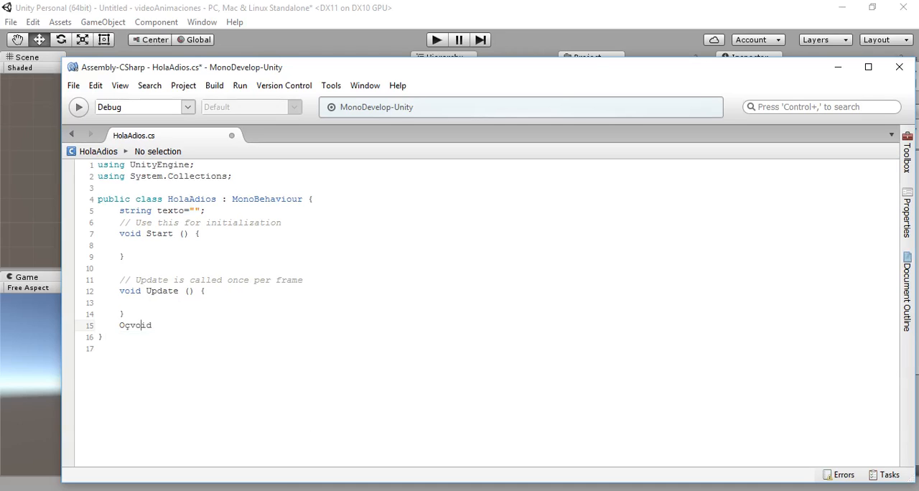
key("BackSpace")
key("BackSpace")
type("){}")
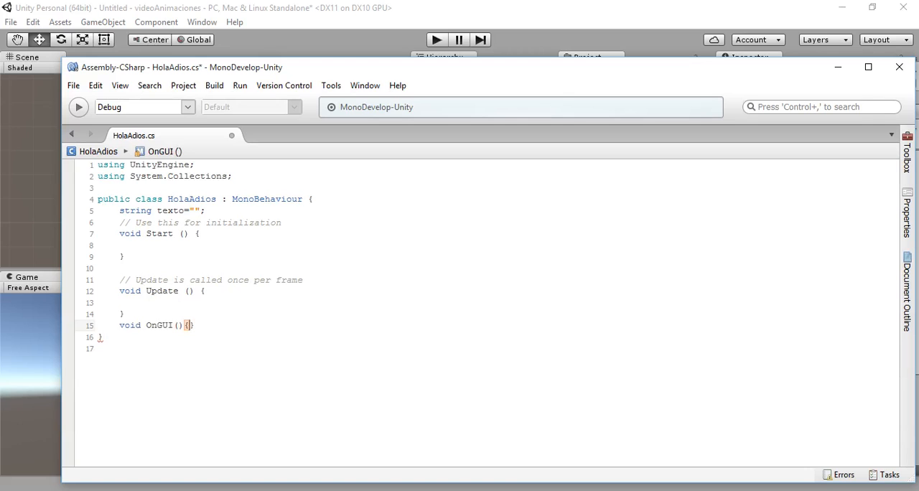
key("Return")
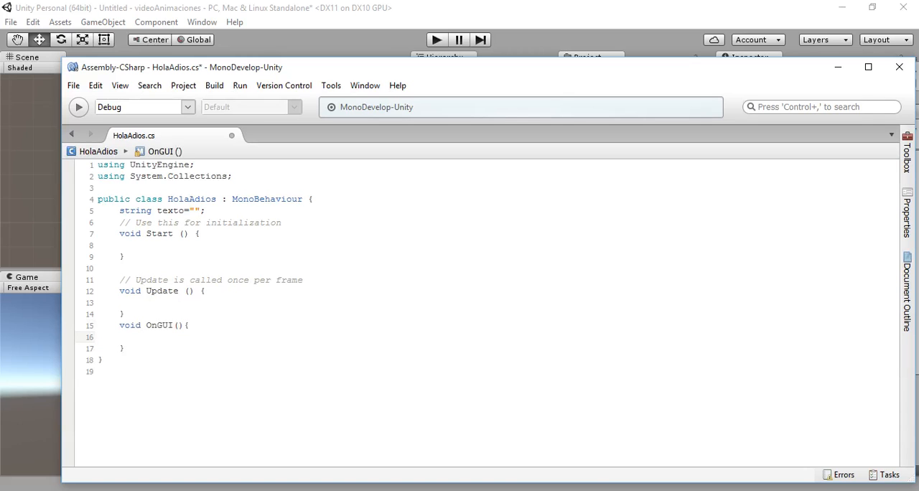
- Inside the OnGUI method, begin a GUI.Label call with new Rect(40,40,100,40) as its position
type("GUI")
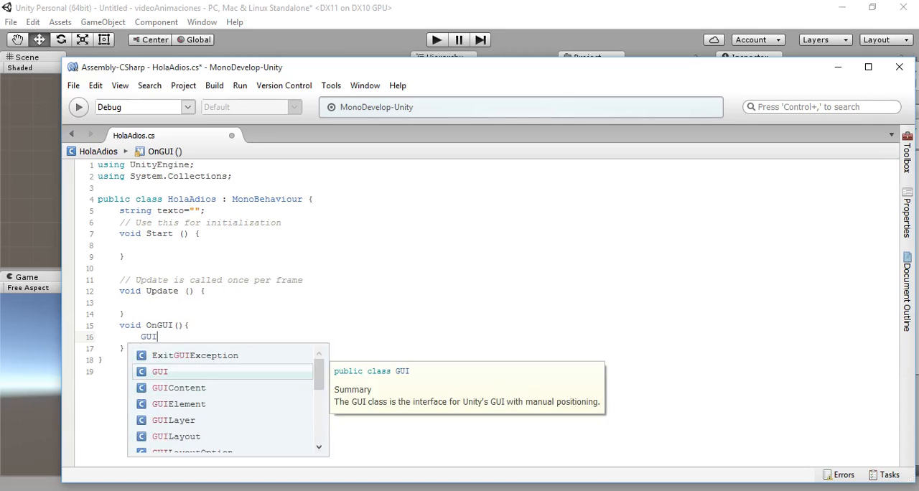
type(".Label")
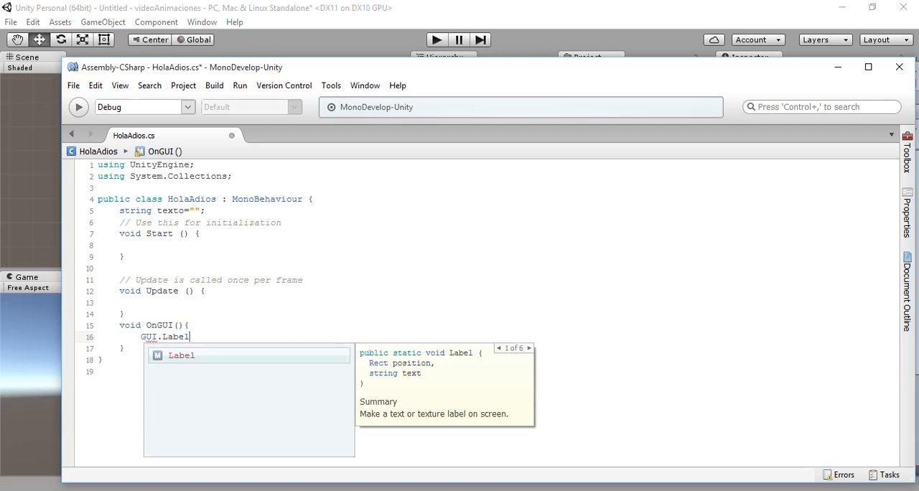
type("()")
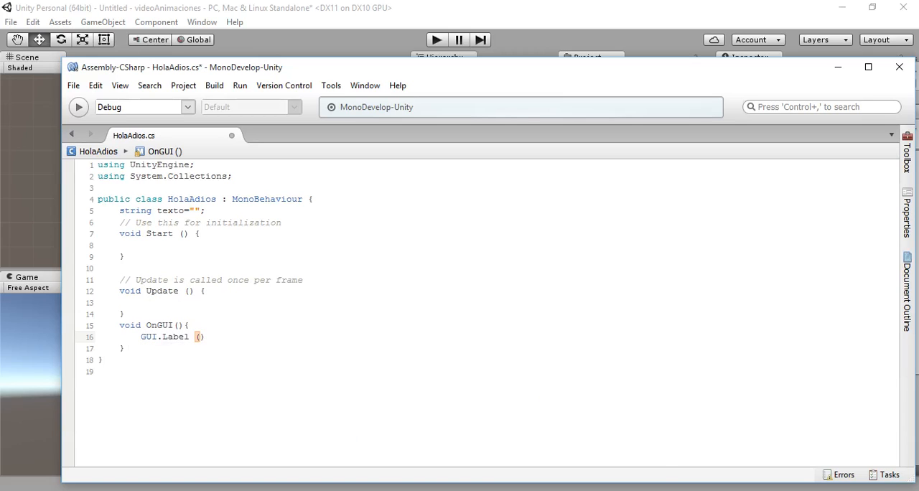
type("new R")
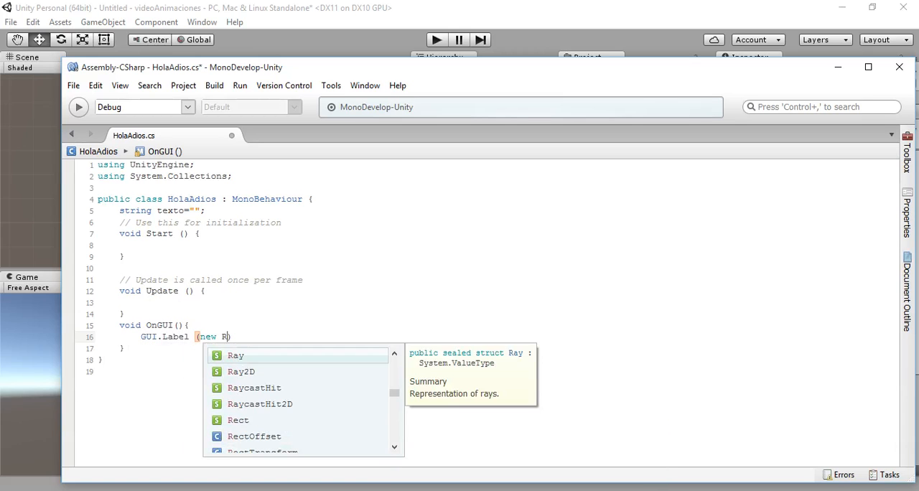
type("ect(")
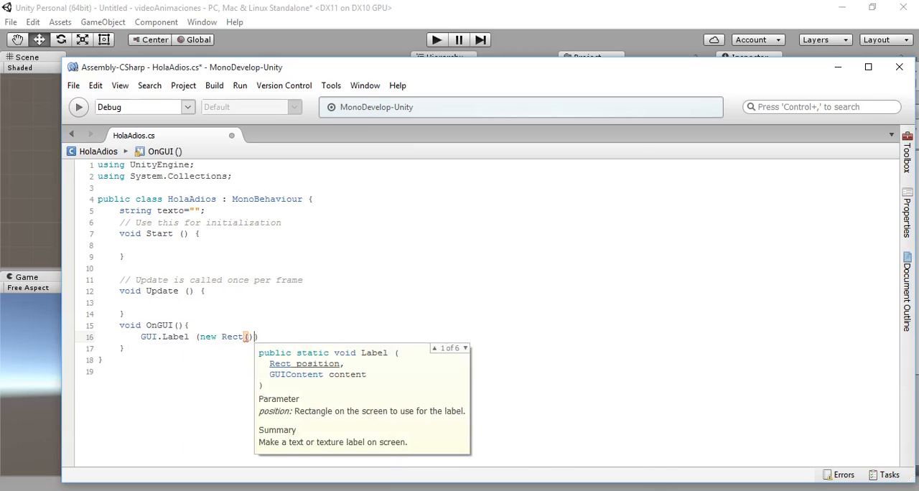
type("40,40,")
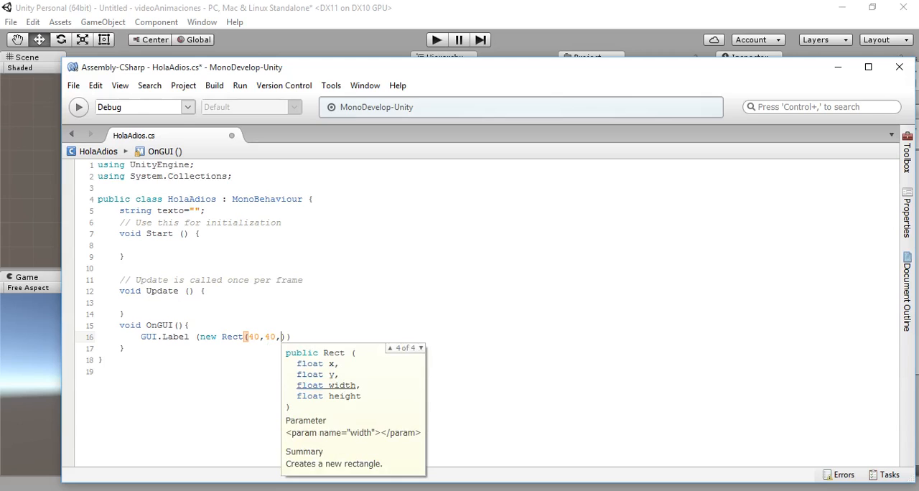
type("100,")
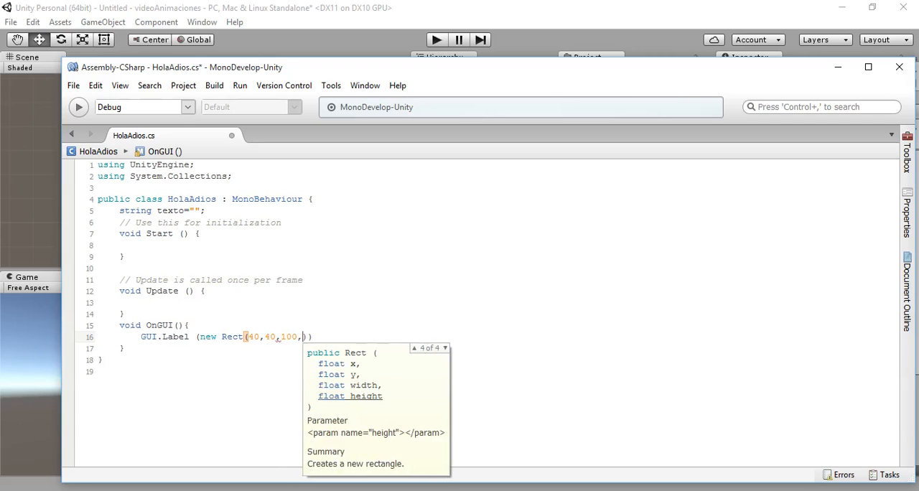
type("40)")
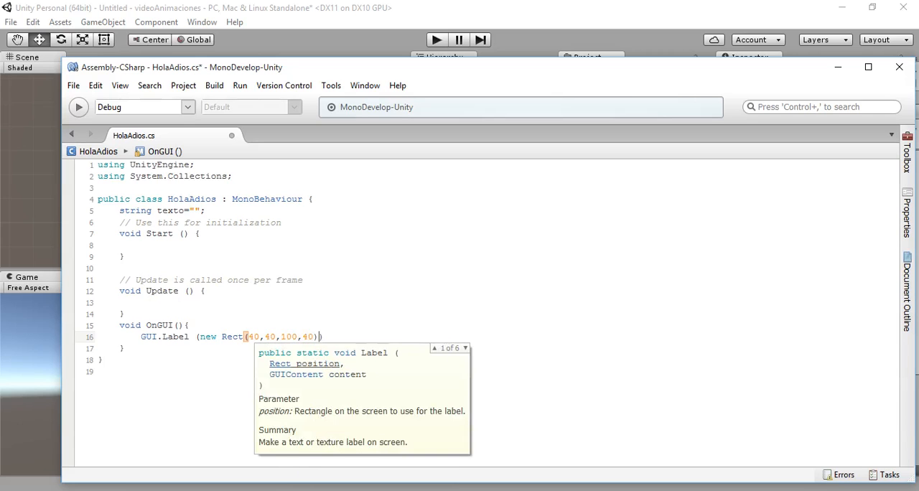
type(",")
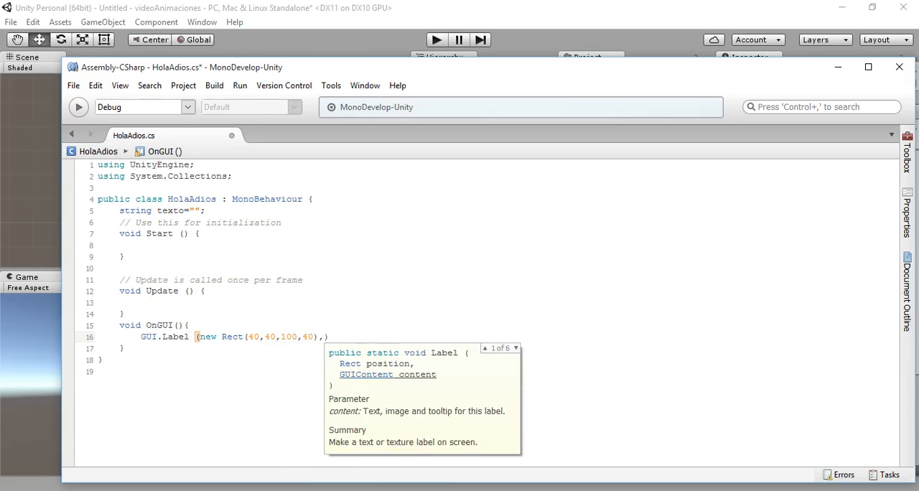
type("texto")
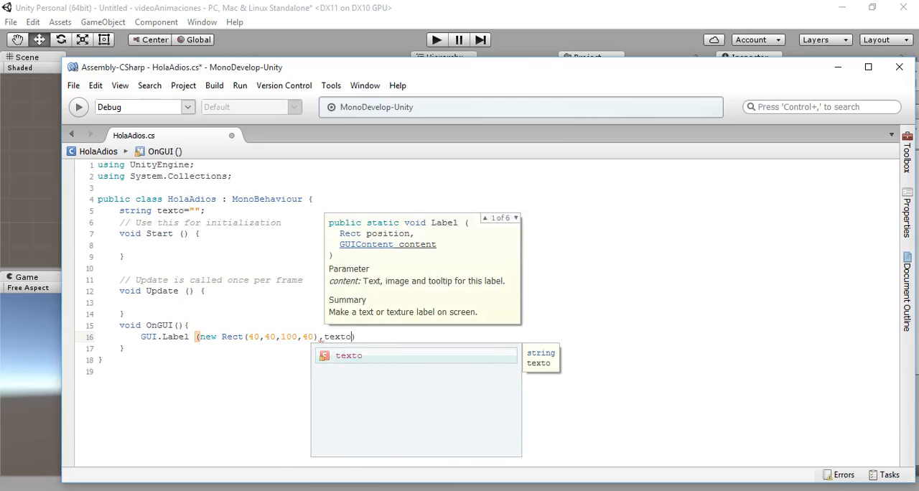
type(";")
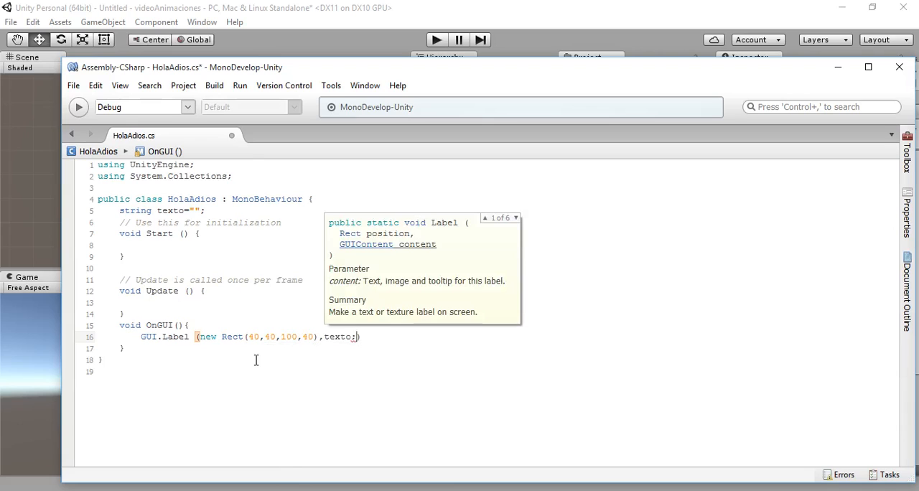
- Pass the texto variable as the label's content and end the GUI.Label statement with a semicolon
key("BackSpace")
key("Right")
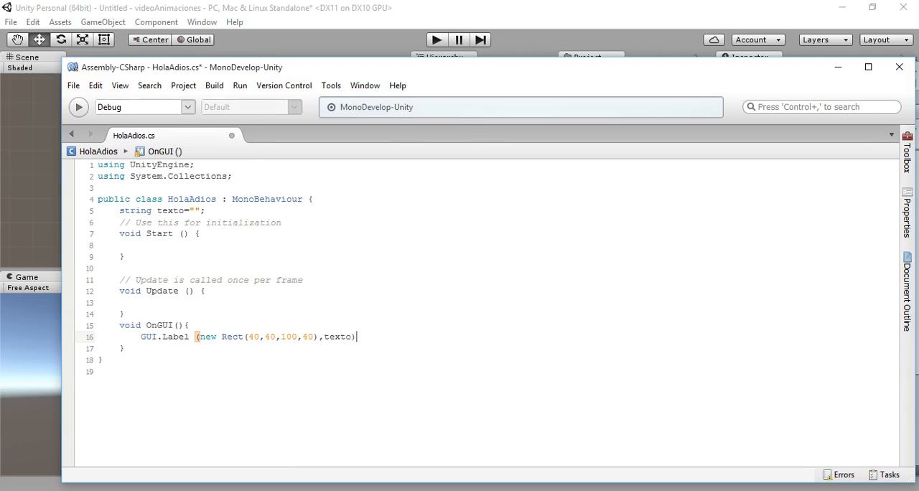
type(";")
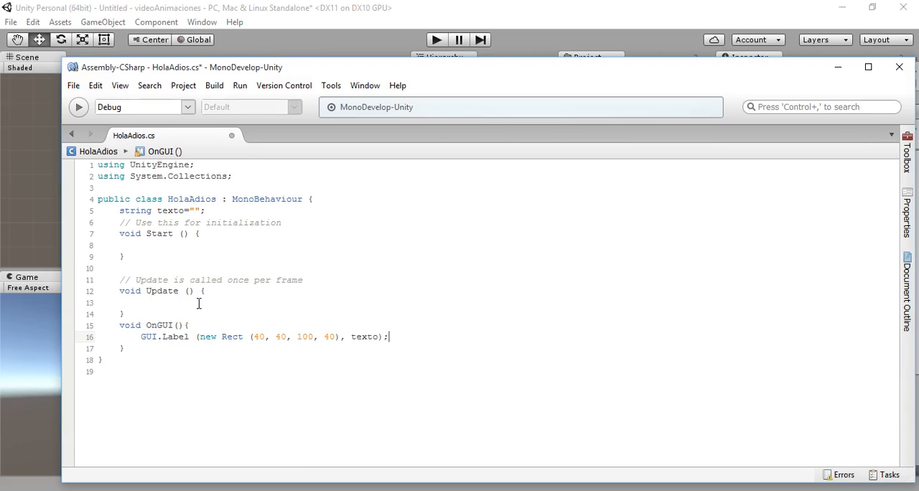
- Add a void hola() method with an opened body below the OnGUI method
left_click(136, 348)
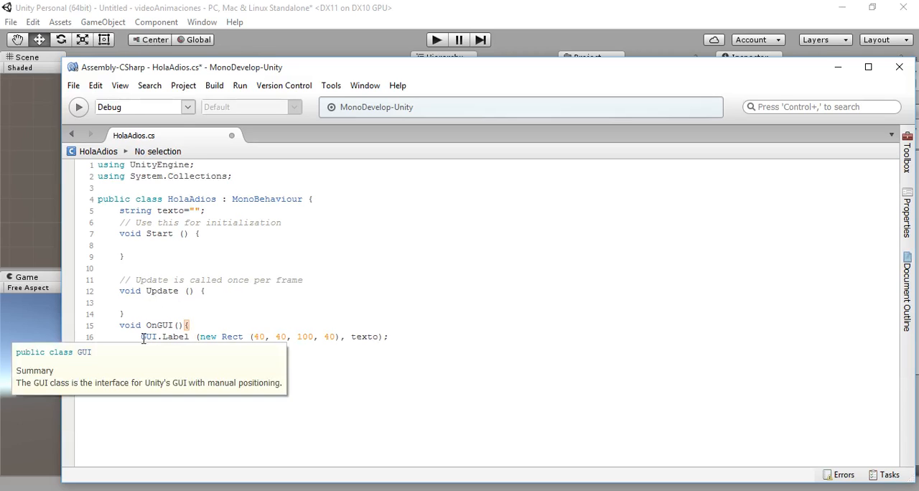
key("Return")
key("Return")
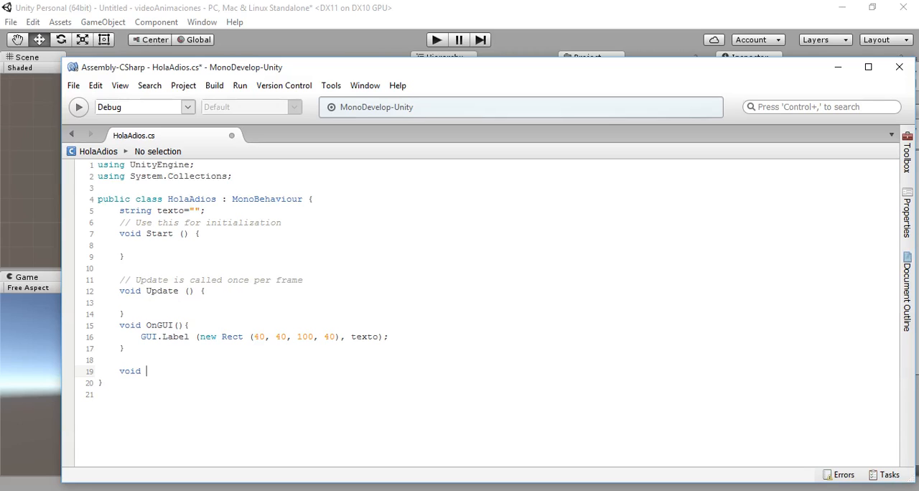
type("hola(){")
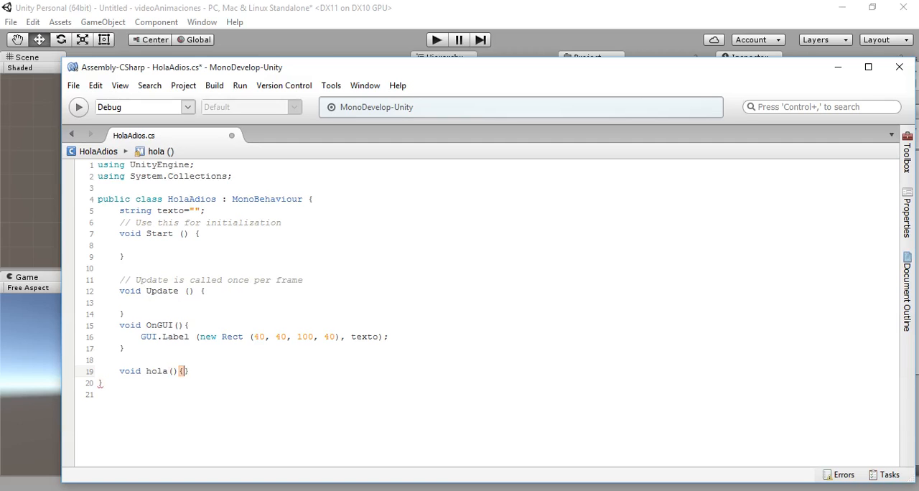
- In the body of the hola method, assign the string "hola" to the texto variable
key("Return")
type("tex")
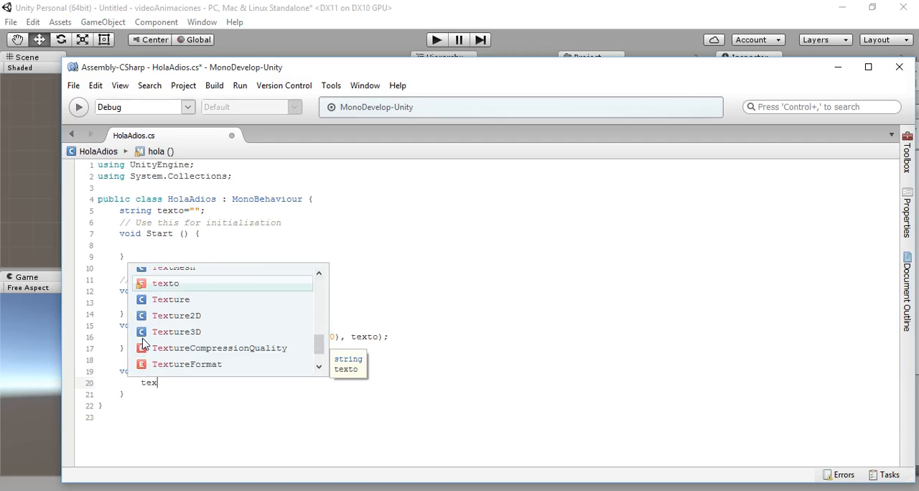
type("to ")
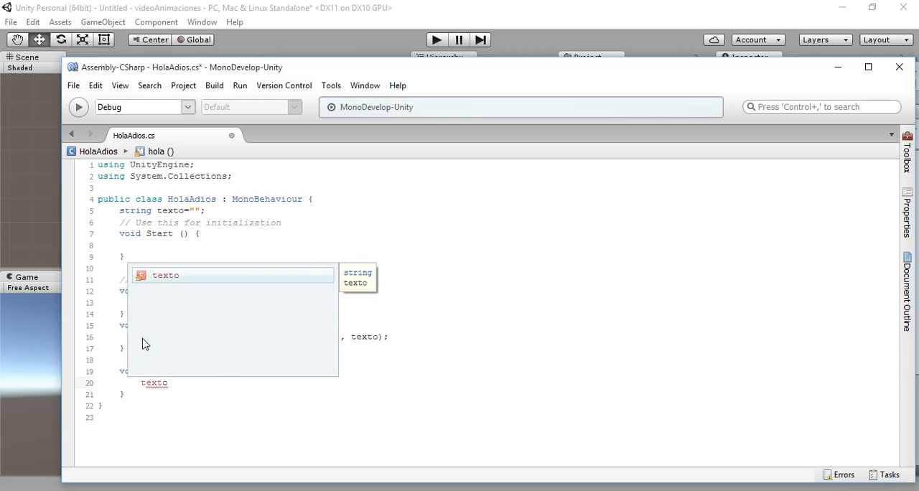
type("= ")
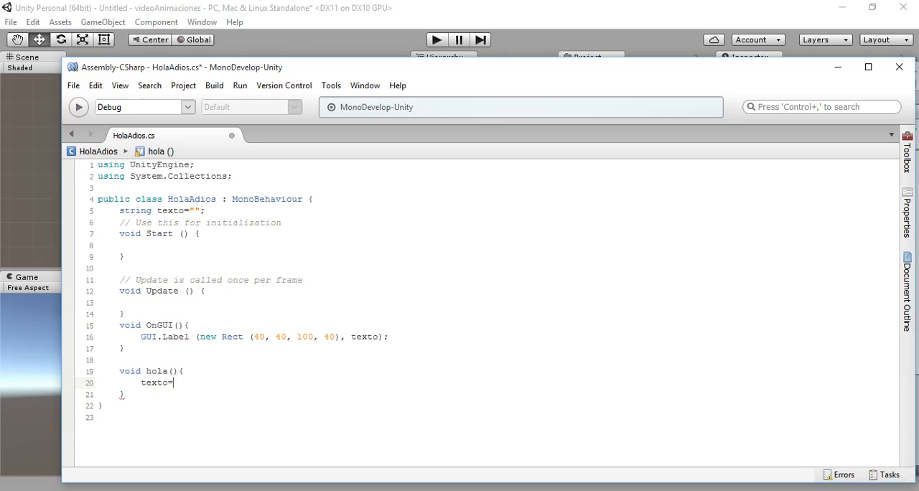
type("\"hola\";")
key("Return")
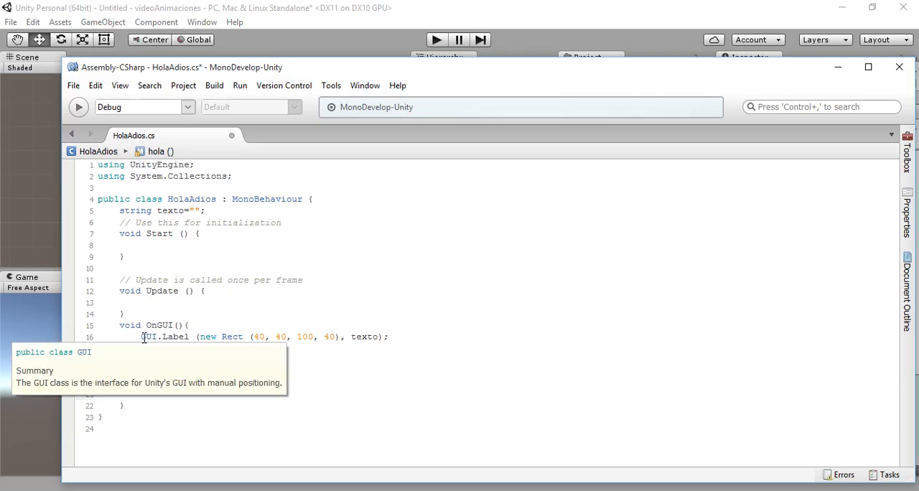
key("BackSpace")
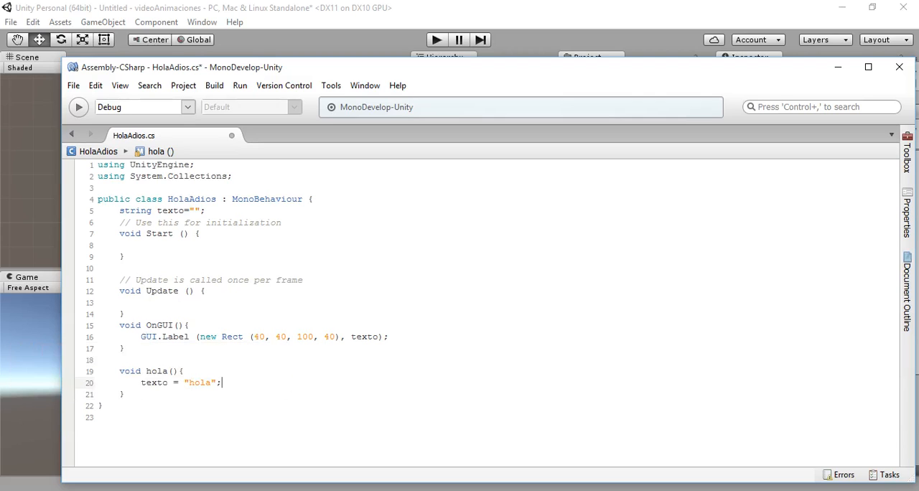
- Duplicate the hola method below itself, renaming the copy adios and making it assign "adios" to texto
left_click_drag(119, 371, 187, 392)
key("ctrl+c")
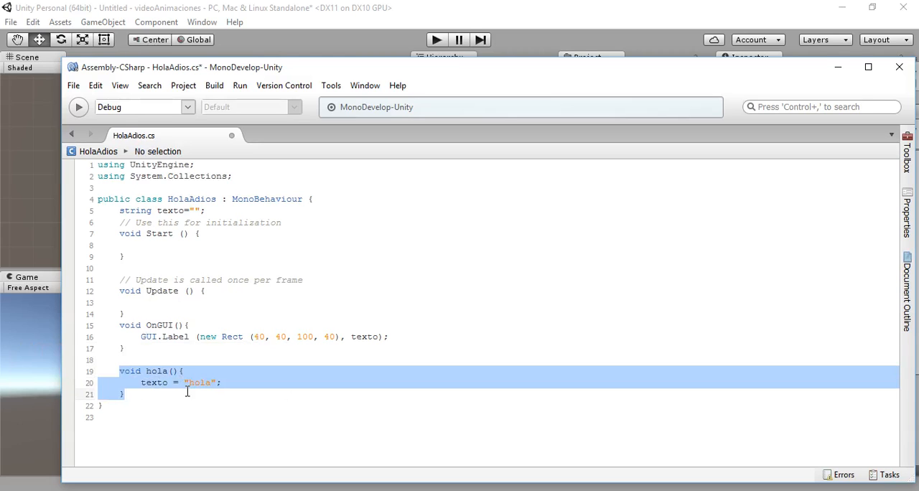
left_click(187, 391)
key("Return")
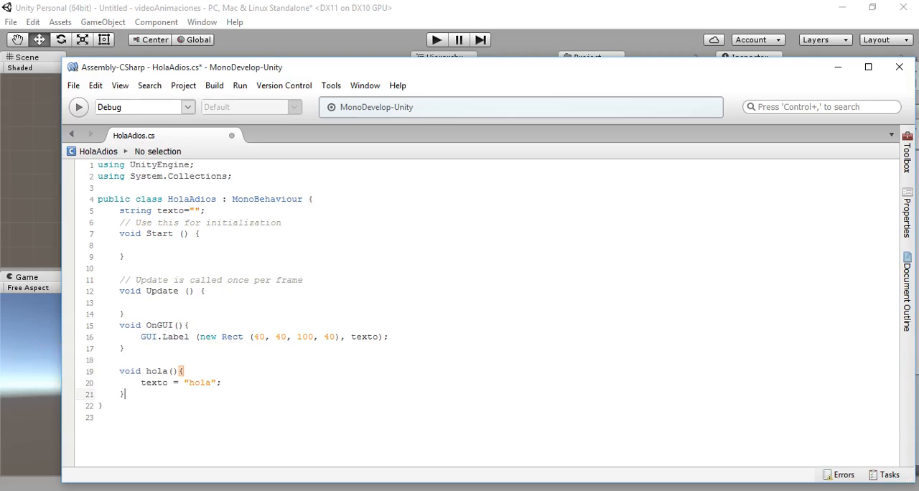
key("Return")
key("ctrl+v")
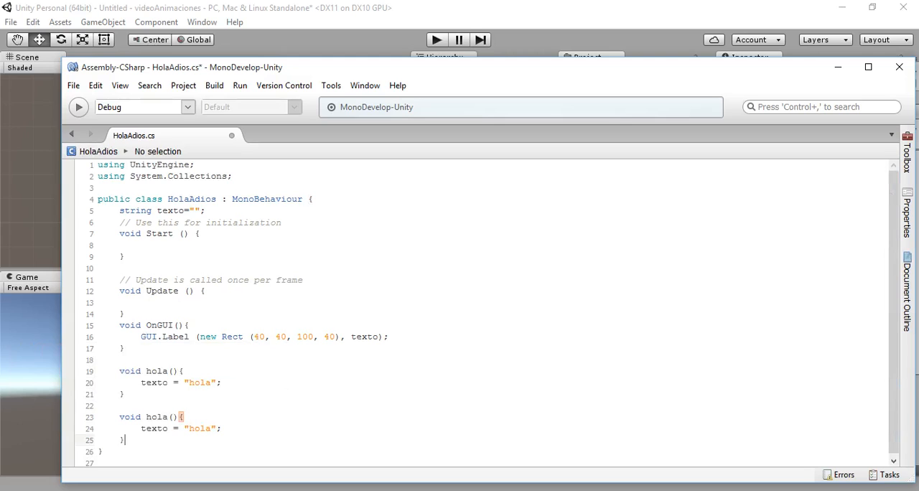
left_click_drag(147, 417, 166, 417)
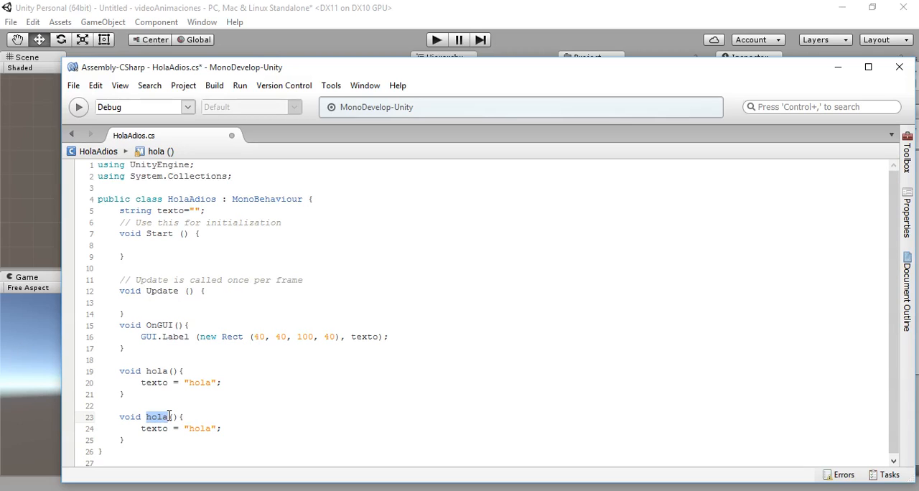
type("adios")
left_click_drag(189, 429, 210, 428)
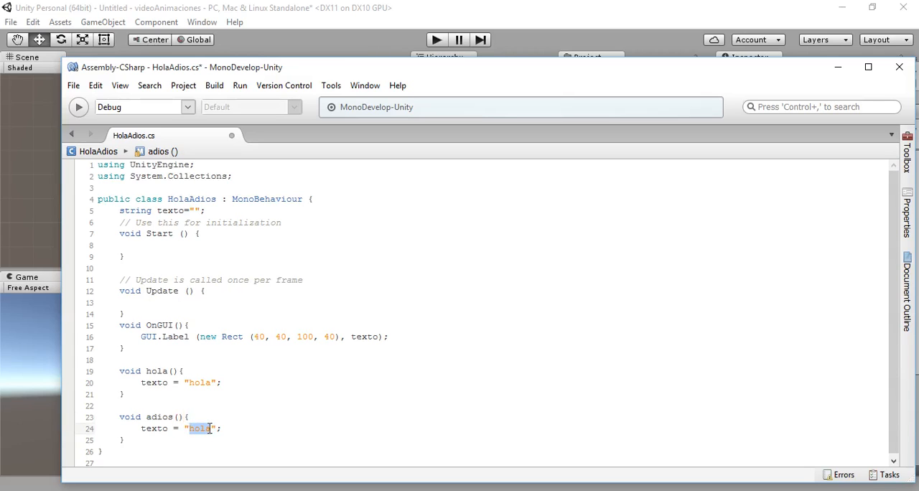
type("adios")
- Paste another copy of the hola method below adios, rename it vacio and make it assign an empty string to texto
left_click(159, 443)
scroll(174, 421, "down", 1)
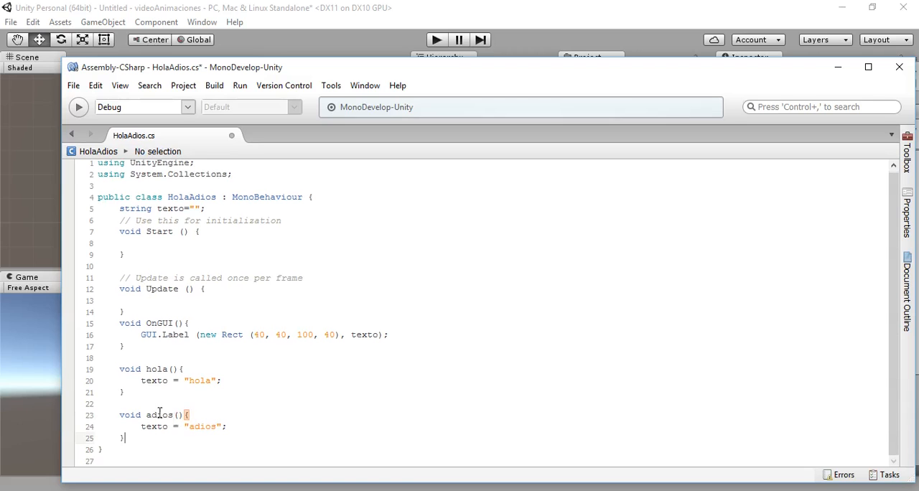
key("Return")
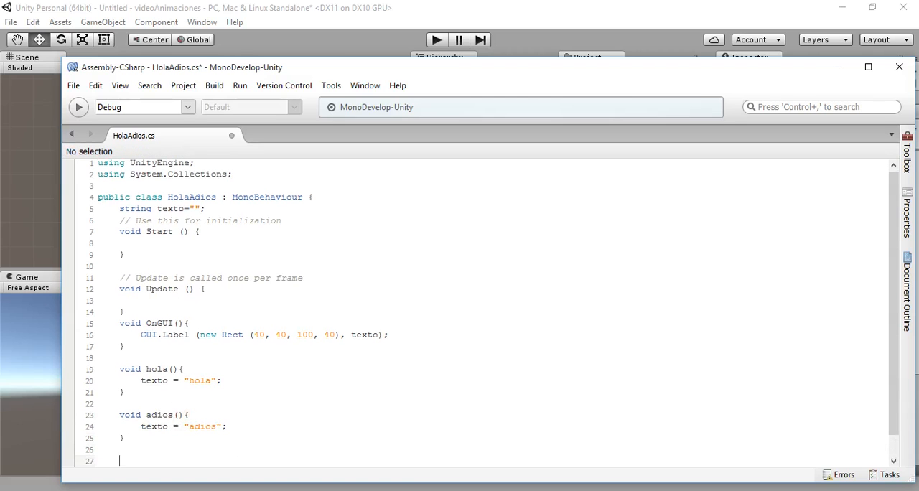
key("ctrl+v")
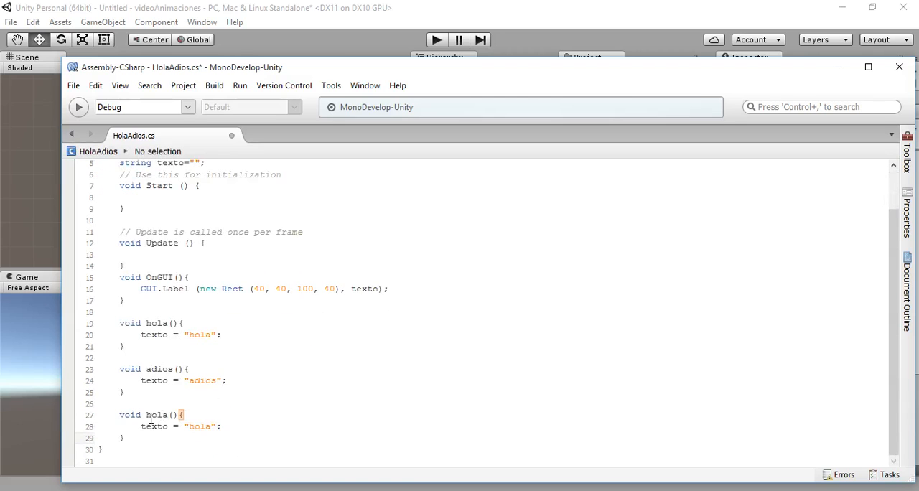
left_click_drag(147, 415, 167, 414)
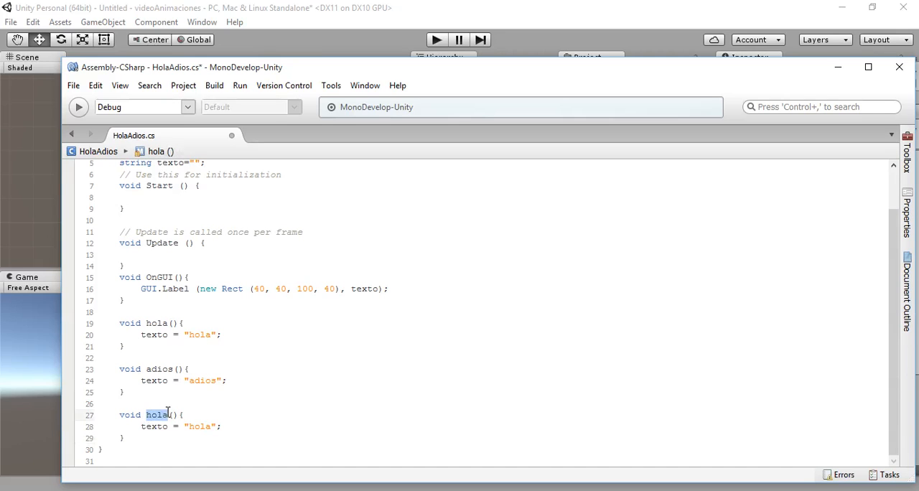
type("vacio")
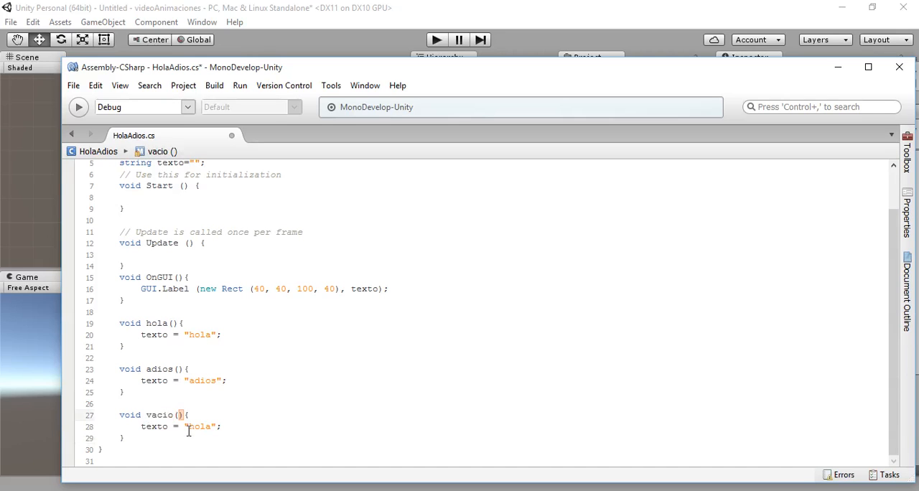
left_click_drag(189, 427, 211, 426)
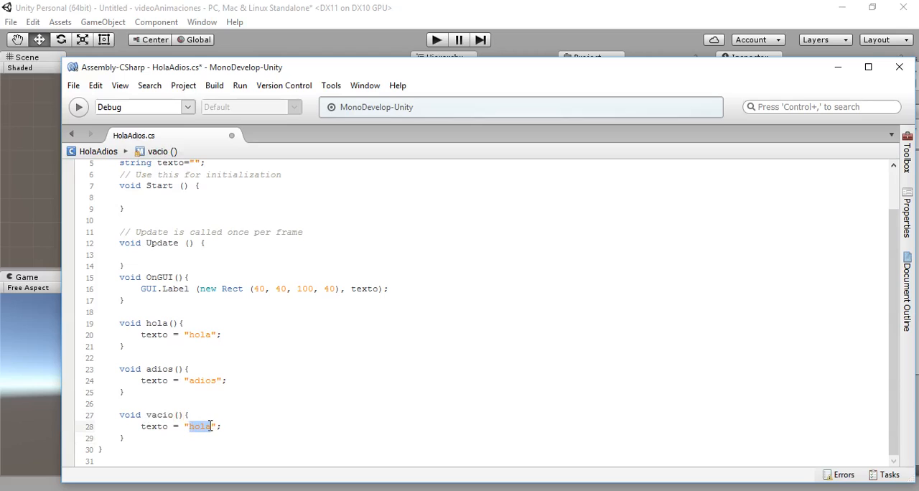
key("BackSpace")
- Add the line Invoke ("vacio",1); below the texto assignment in the hola method
left_click(249, 382)
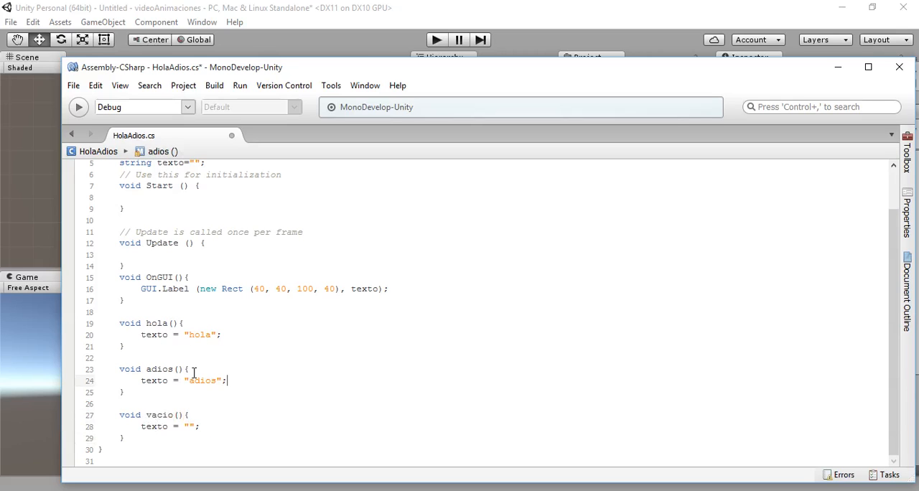
left_click(230, 333)
key("Return")
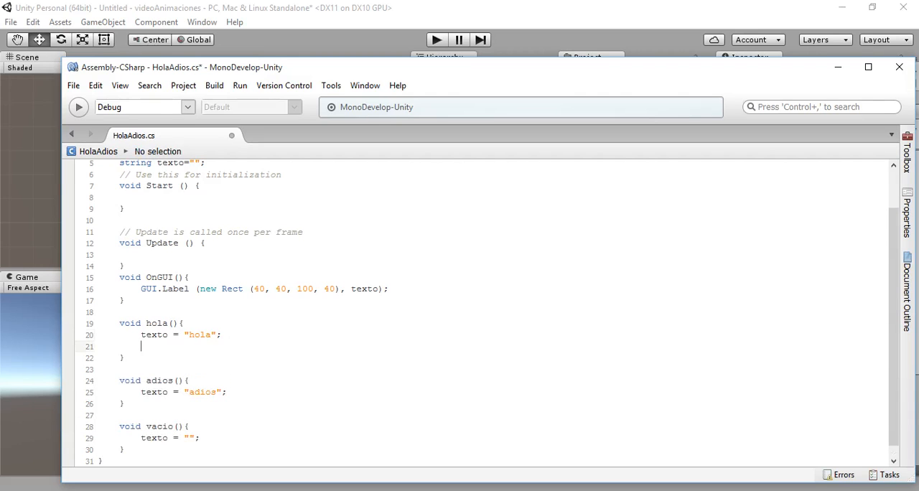
type("Inv")
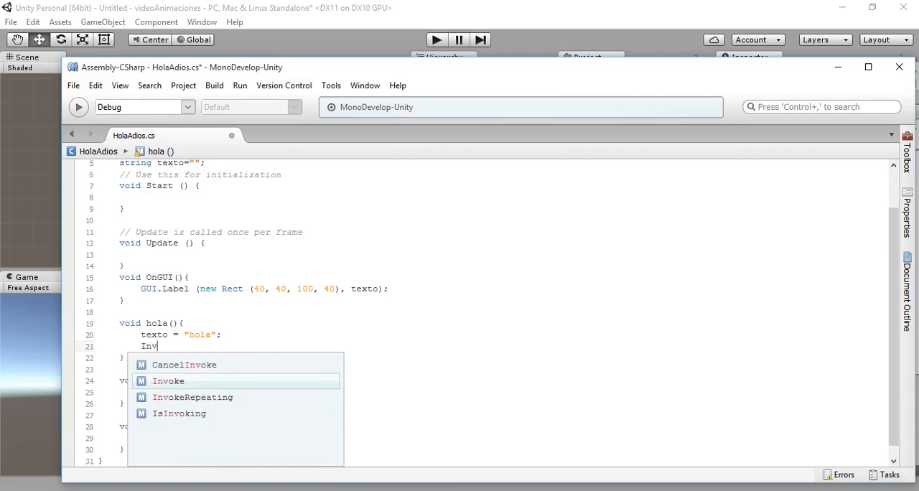
type("oke ()")
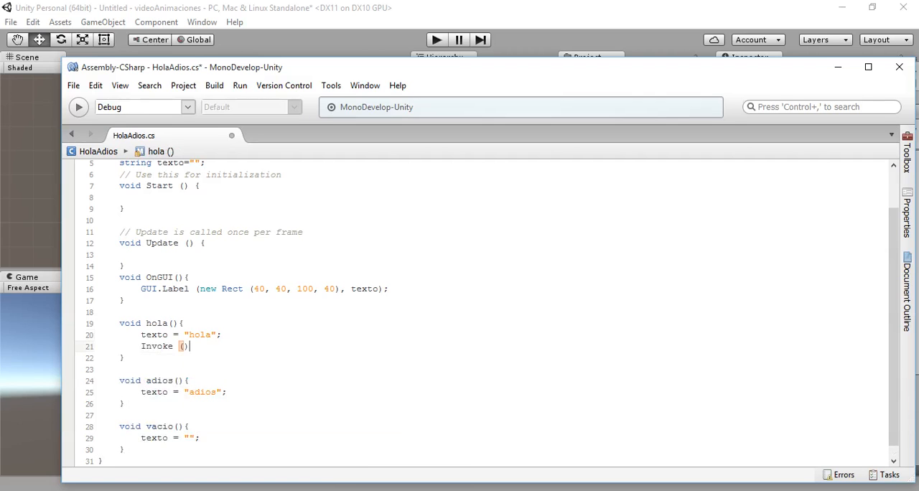
type(";")
type("\"vacio\"")
type(",1")
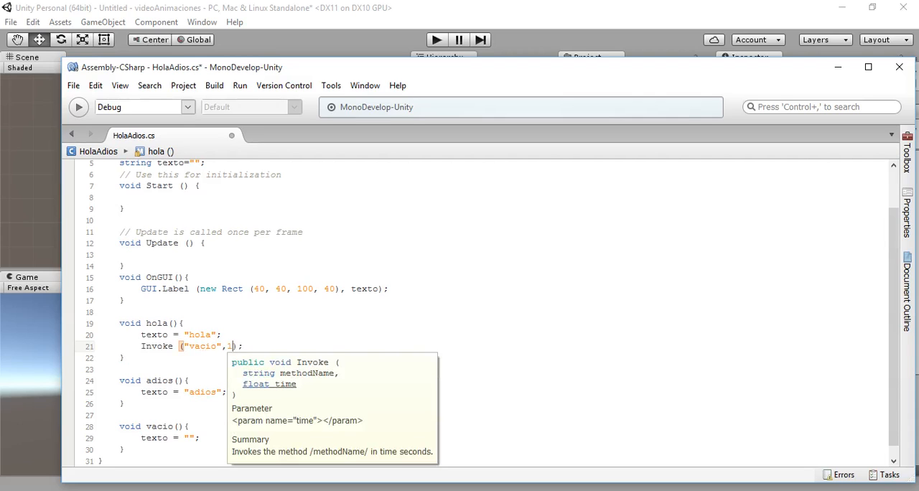
left_click(184, 324)
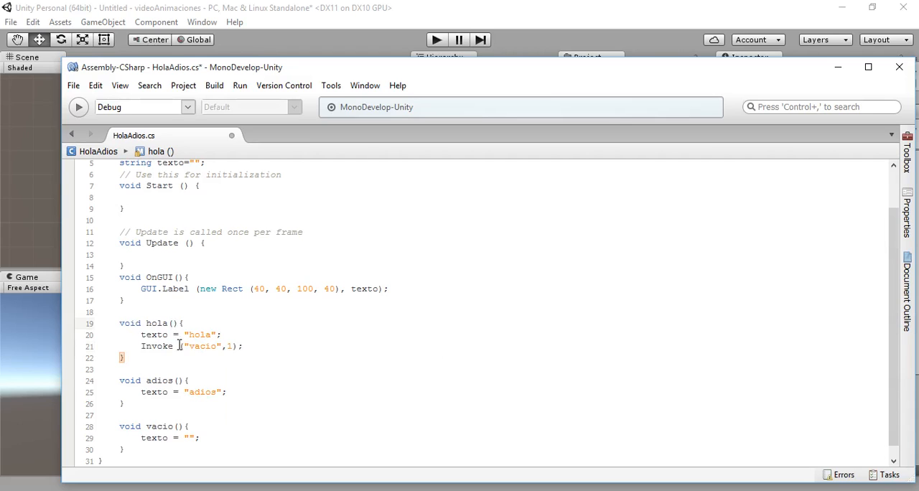
- Copy the Invoke ("vacio",1); line from hola to the end of the adios method and save the script
left_click_drag(140, 347, 246, 347)
key("ctrl+c")
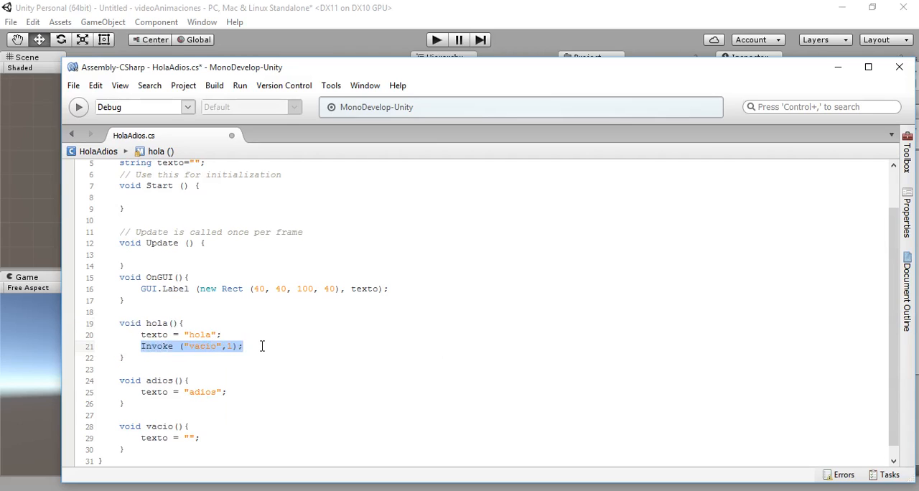
left_click(240, 392)
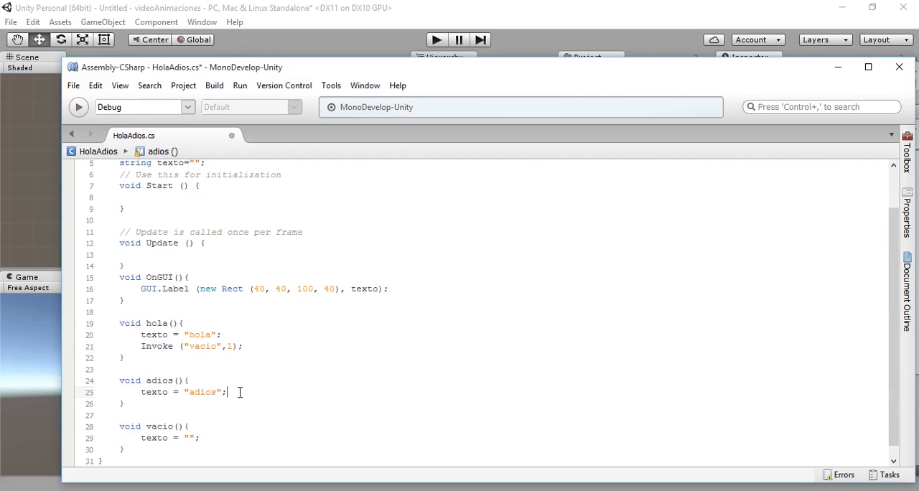
key("Return")
key("ctrl+v")
key("ctrl+s")
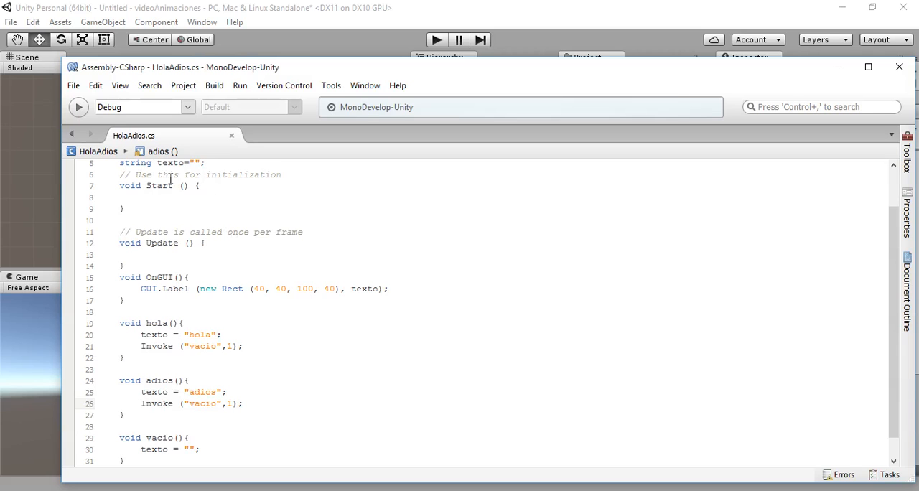
- Switch to Unity and attach the HolaAdios script to the Cube, collapsing its Animator and Mesh Renderer components
left_click(277, 32)
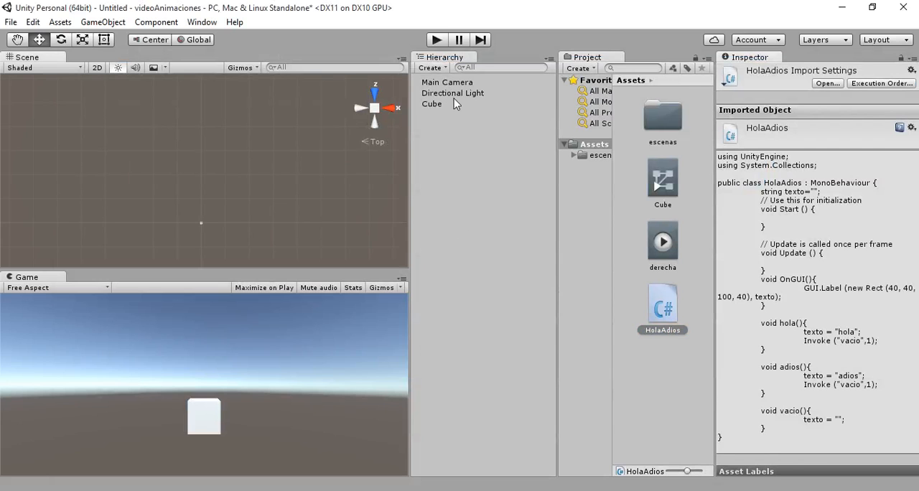
left_click(434, 104)
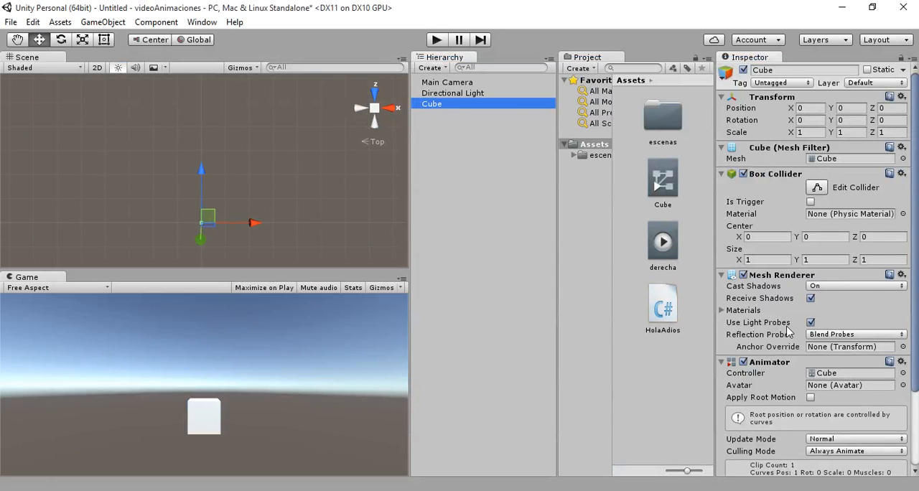
left_click(736, 364)
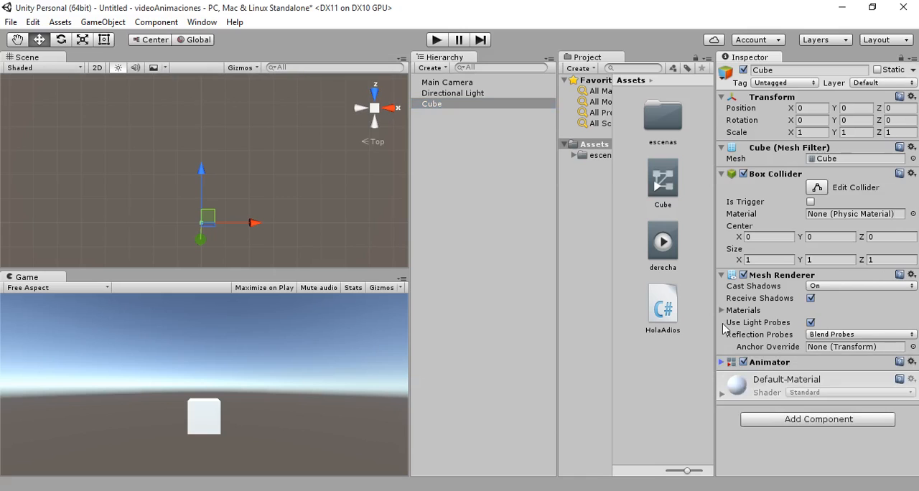
left_click(727, 275)
left_click_drag(668, 304, 787, 404)
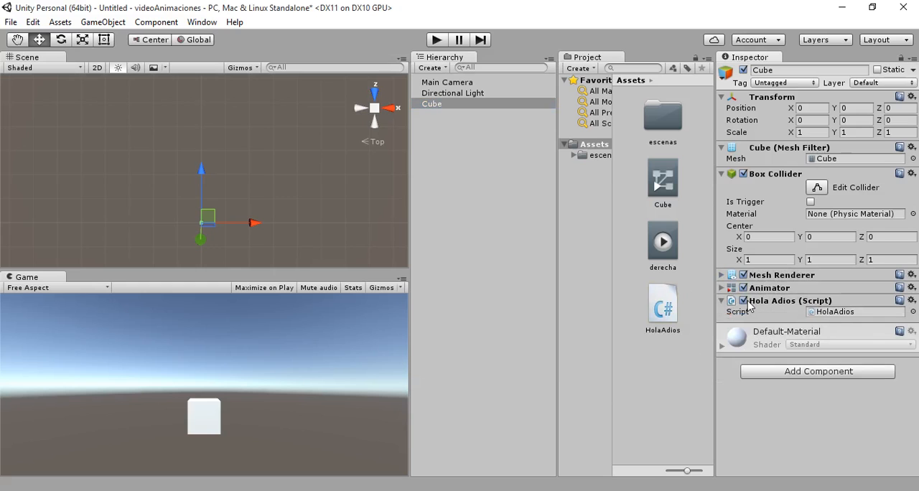
- Open the Cube's derecha clip in the Animation window and add an animation event at the 1:00 keyframe
left_click(435, 105)
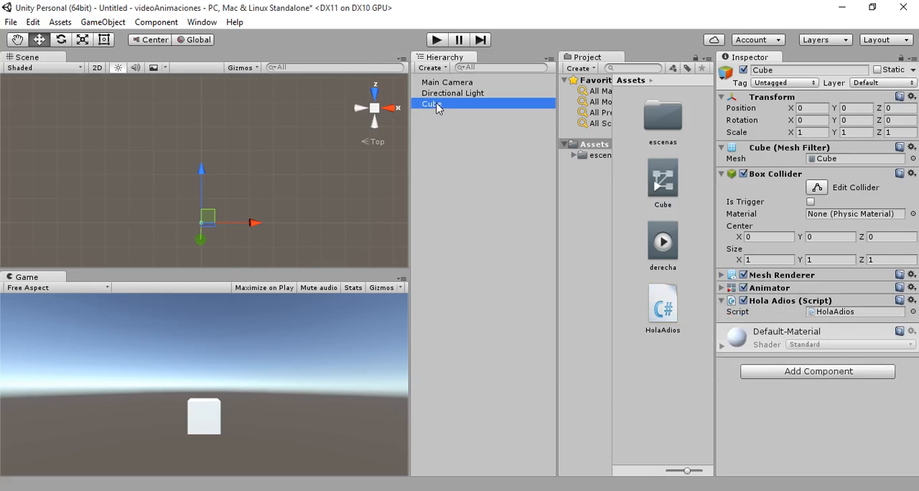
left_click(202, 22)
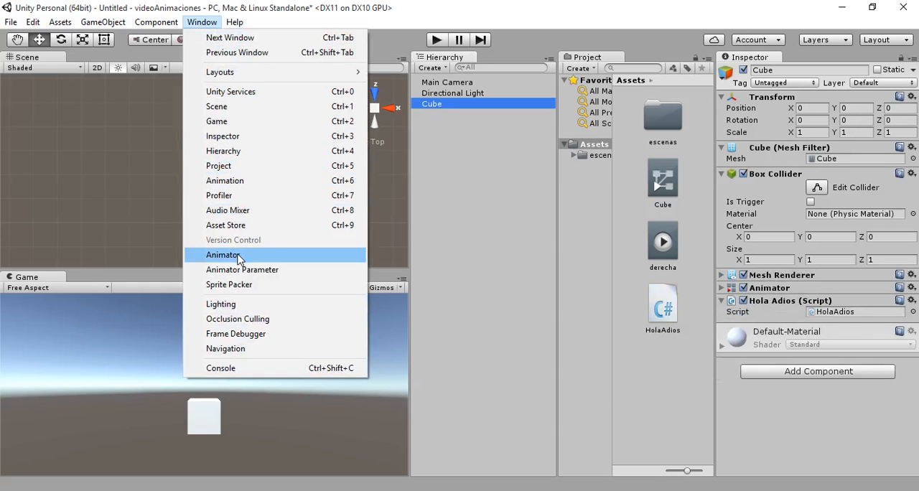
left_click(238, 180)
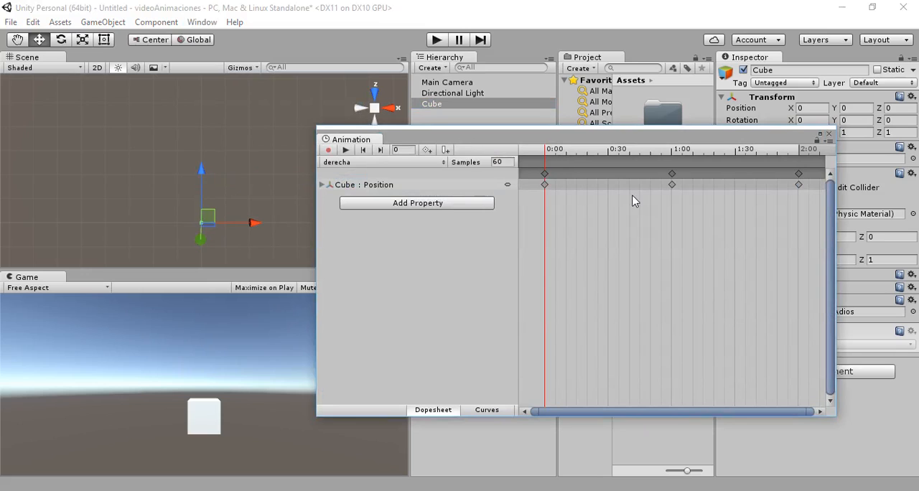
left_click(672, 185)
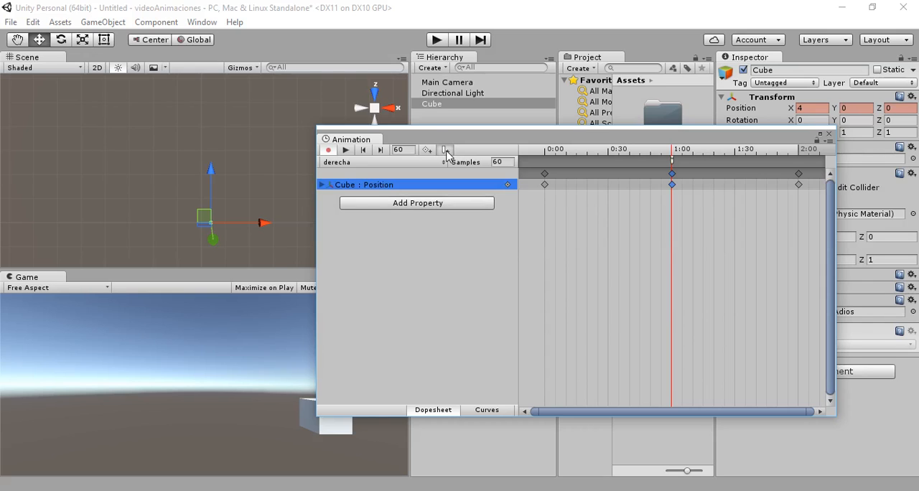
- Run the scene briefly to test the cube's animation and stop it
left_click(85, 41)
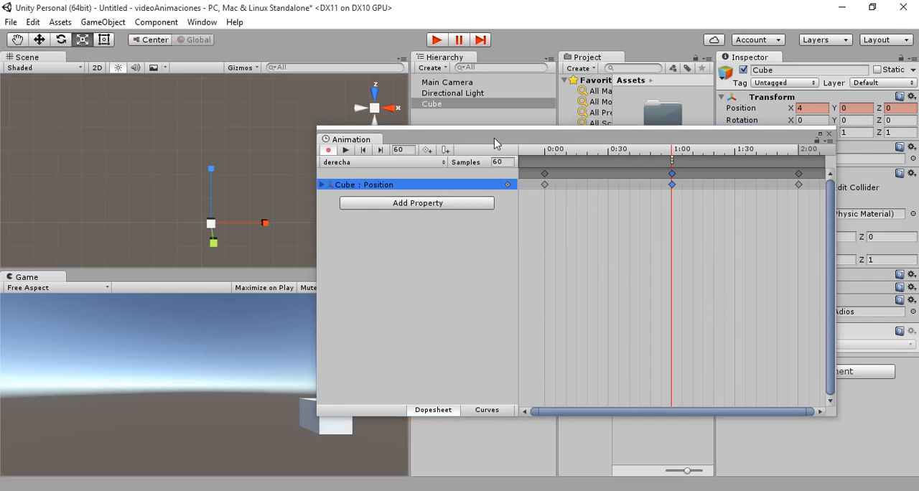
left_click_drag(513, 15, 534, 45)
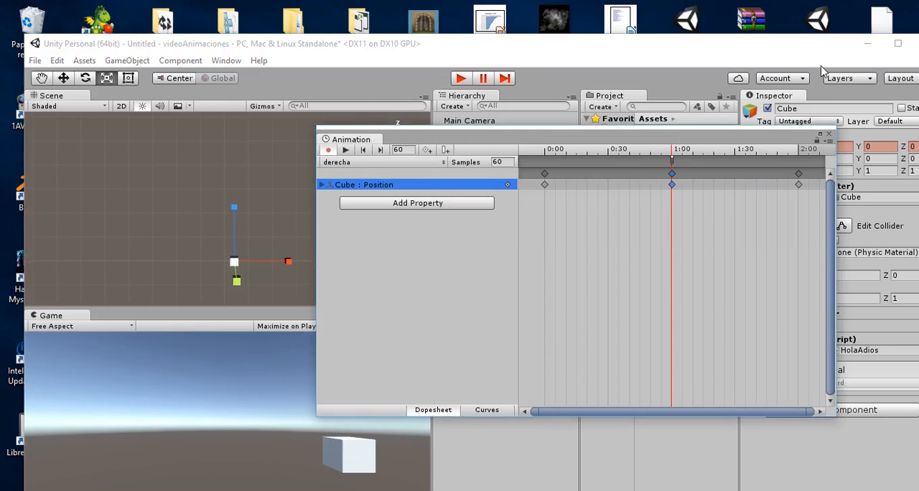
left_click(898, 43)
left_click(437, 41)
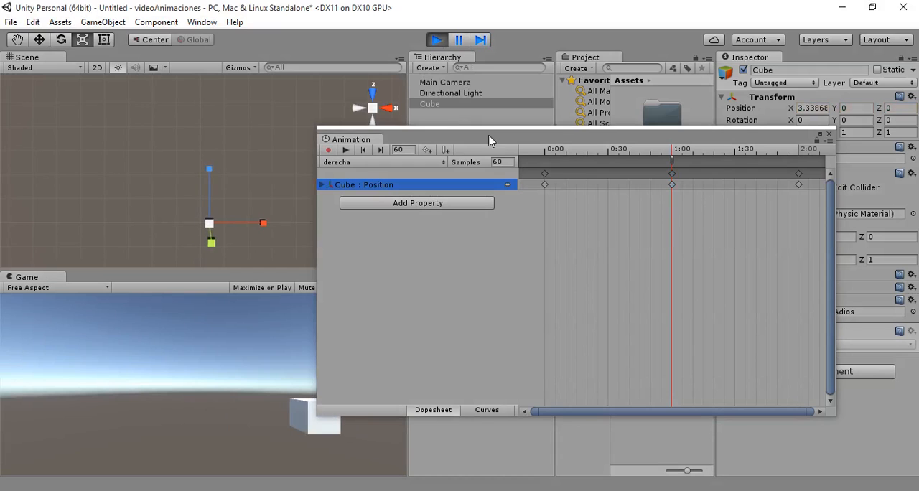
left_click(436, 41)
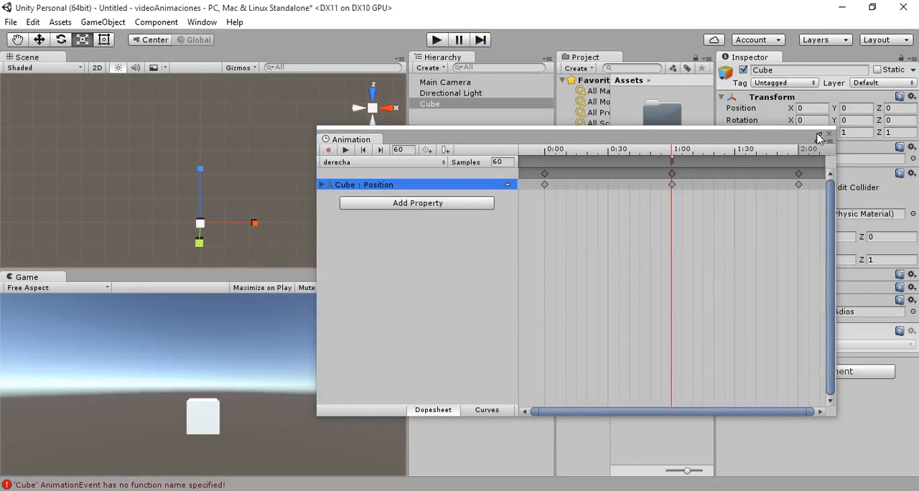
- Enlarge the Animation window and assign the hola ( ) function to the animation event at 1:00
left_click(820, 134)
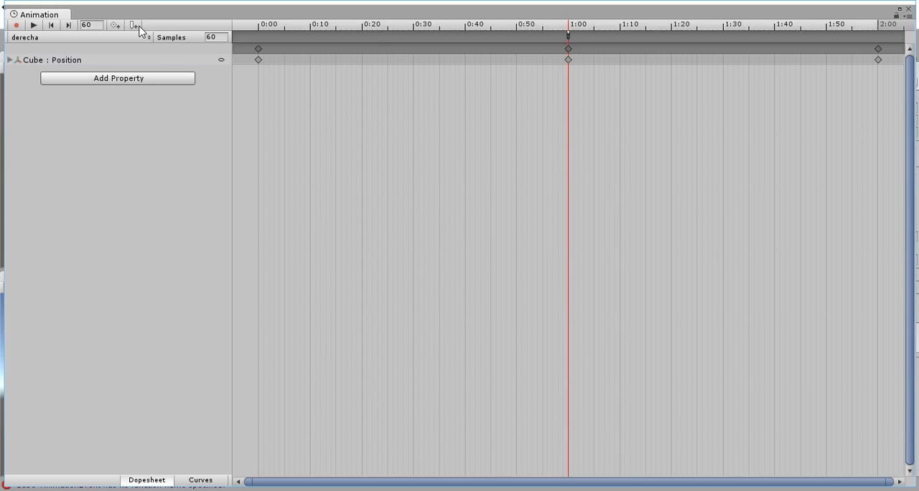
right_click(569, 38)
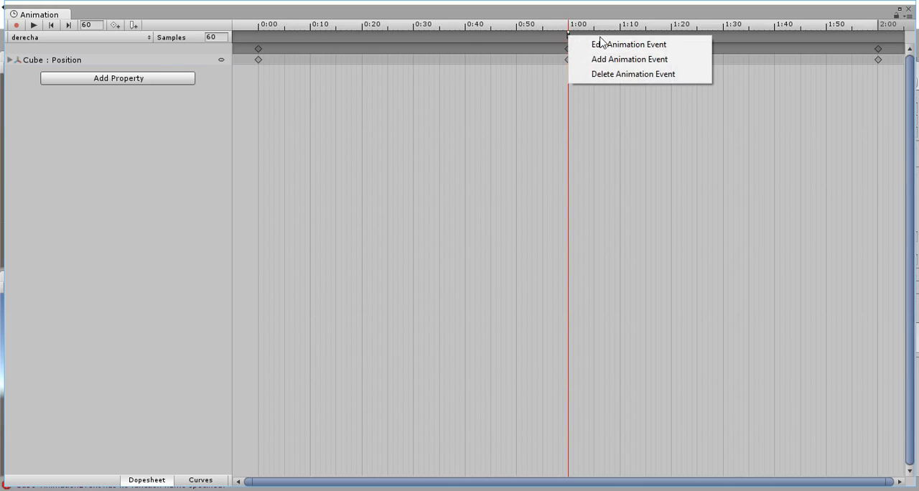
left_click(595, 45)
right_click(569, 38)
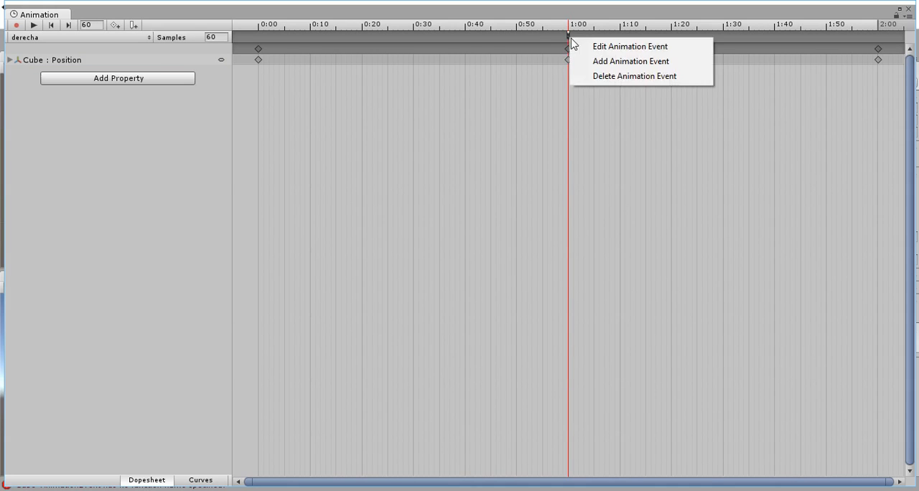
left_click(593, 45)
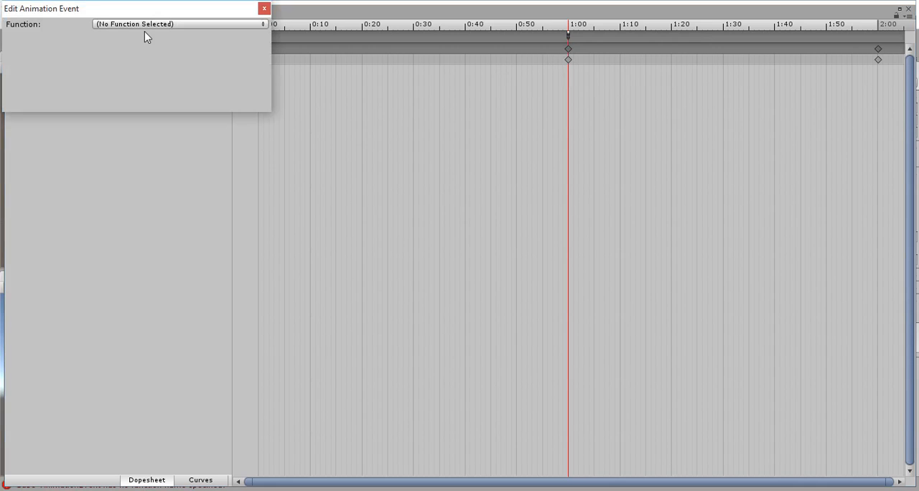
left_click(230, 24)
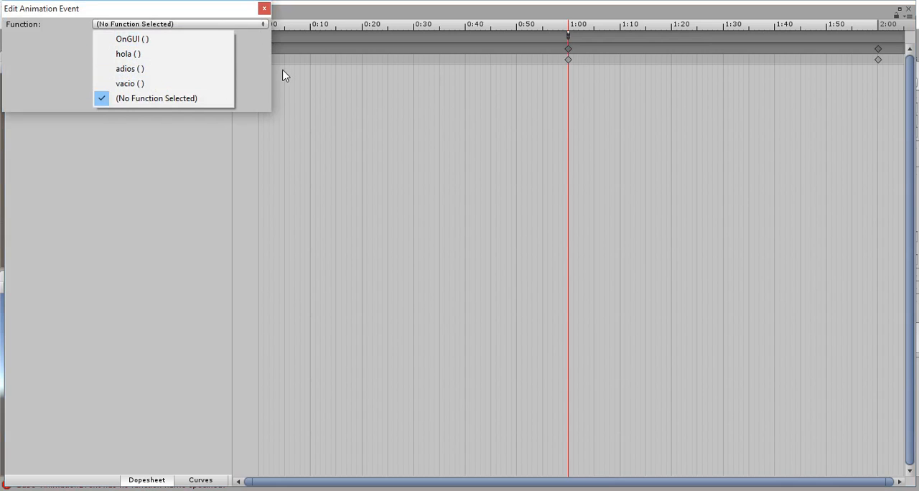
left_click(155, 56)
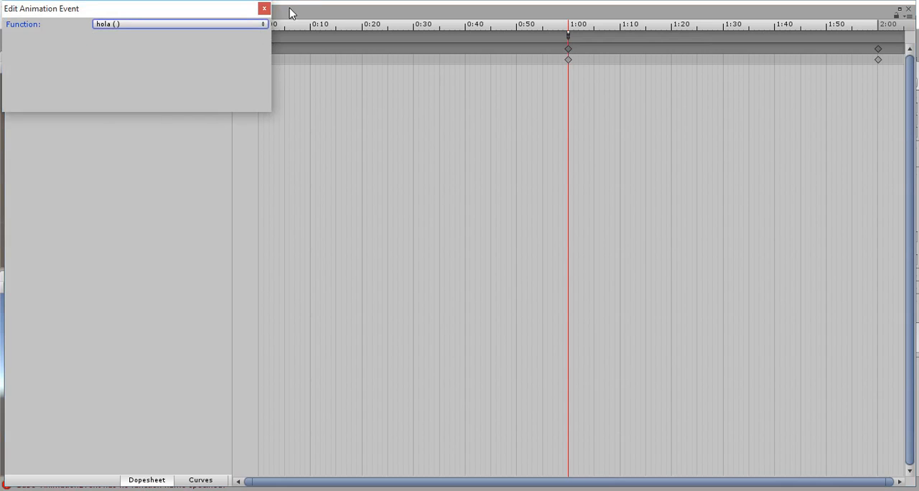
left_click(264, 8)
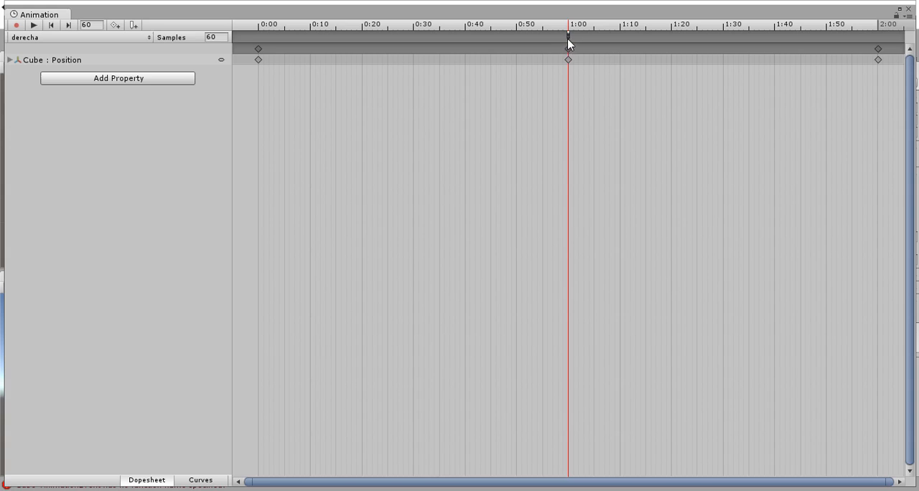
- Restore the Animation window's size, move it clear of the Game view and run the scene to test the hola event
left_click(899, 9)
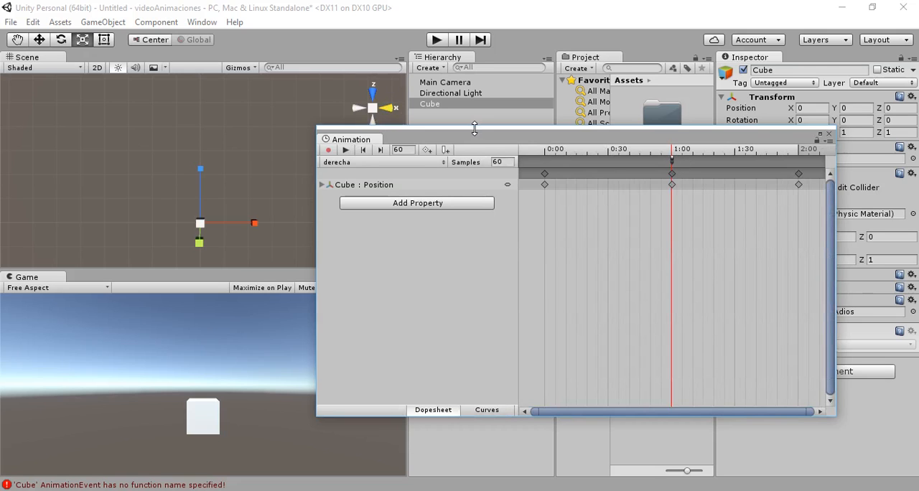
left_click_drag(463, 149, 573, 203)
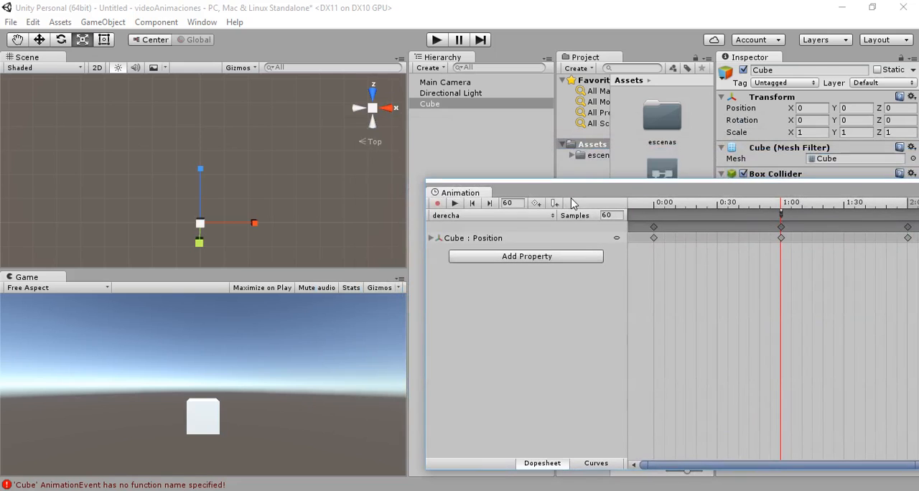
left_click(439, 41)
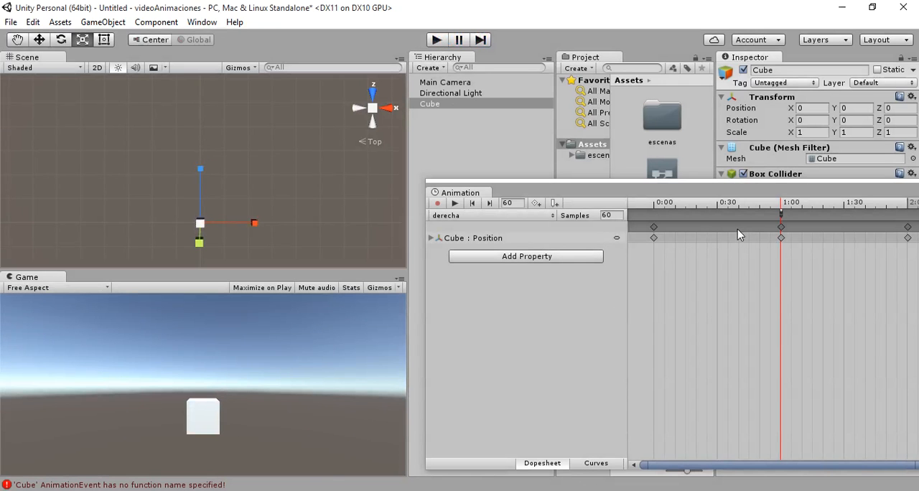
- Open the Console, clear its error messages and close it
left_click(316, 483)
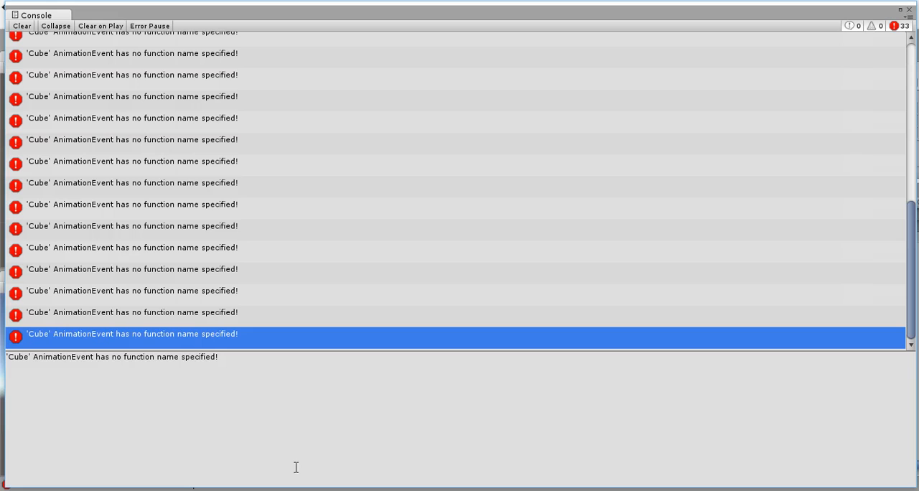
left_click(23, 27)
left_click(909, 9)
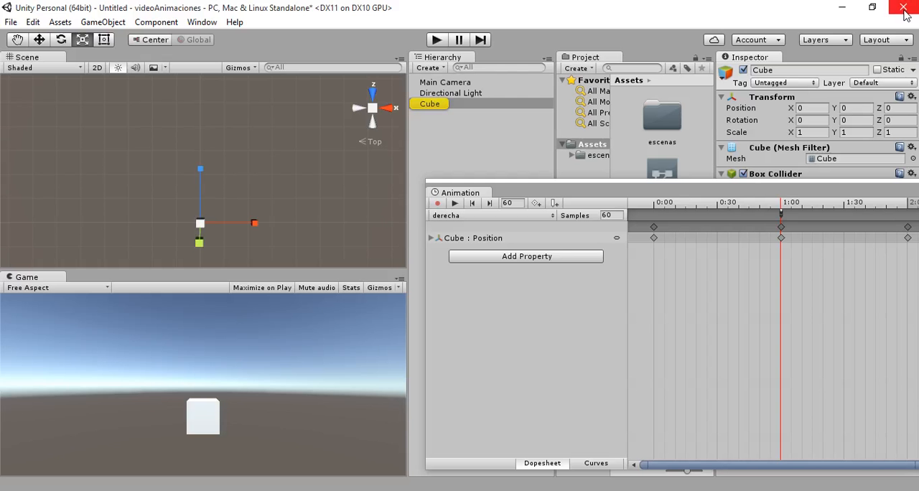
- Delete the duplicate animation events stacked at 1:00 in the derecha clip, leaving a single event there
left_click(780, 214)
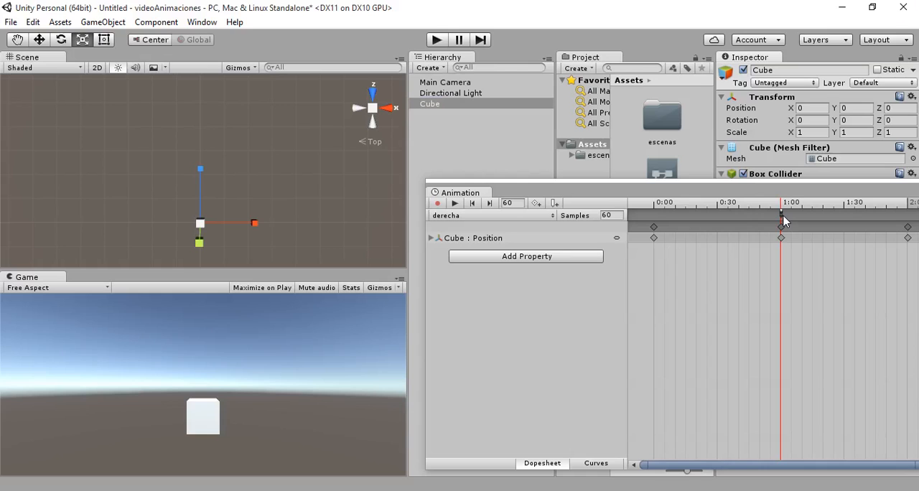
left_click_drag(781, 215, 776, 215)
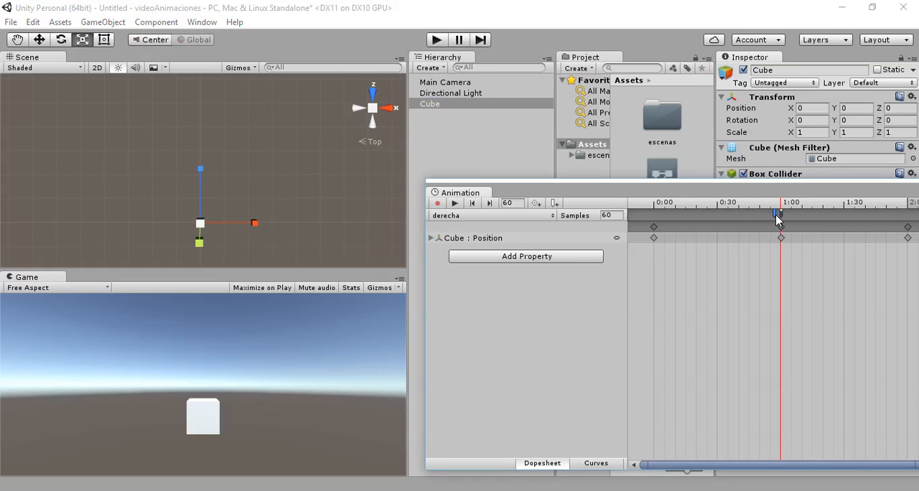
right_click(776, 216)
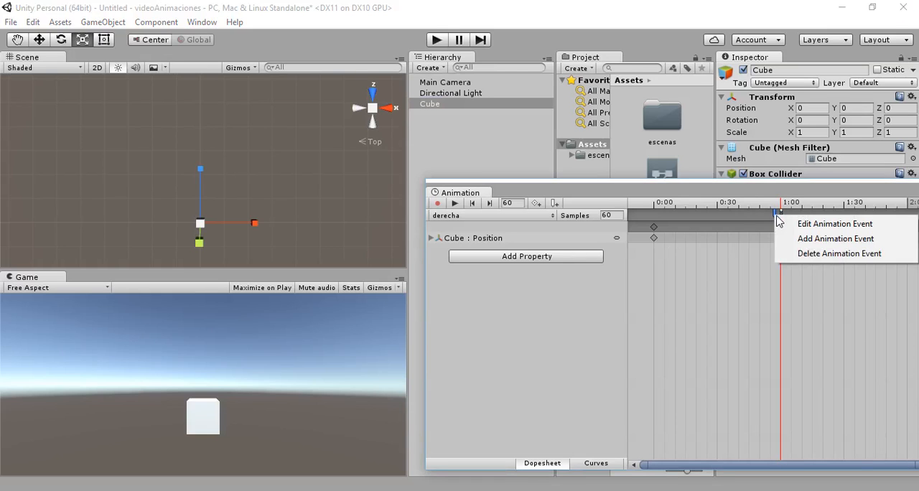
left_click(809, 254)
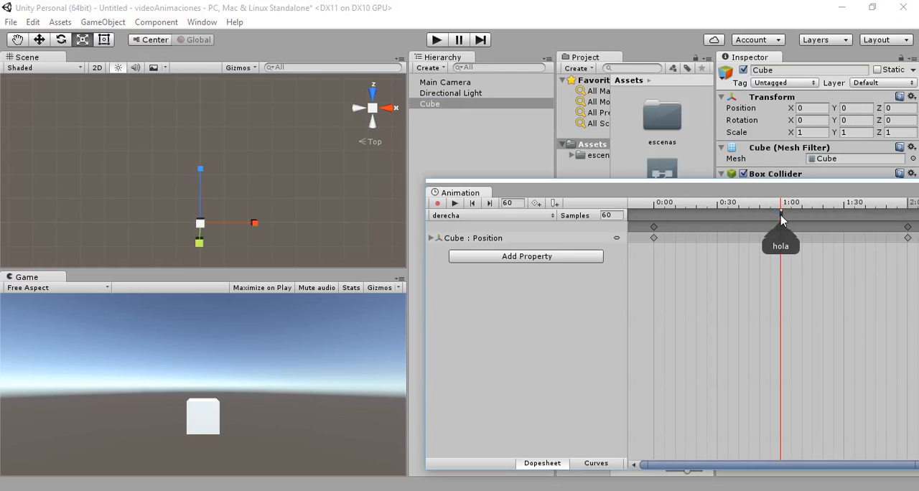
right_click(775, 216)
left_click(785, 254)
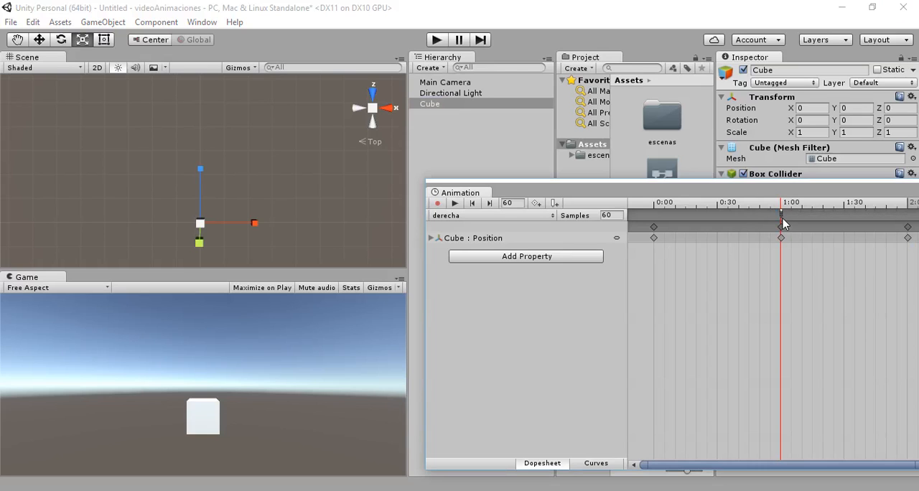
right_click(774, 217)
left_click(792, 254)
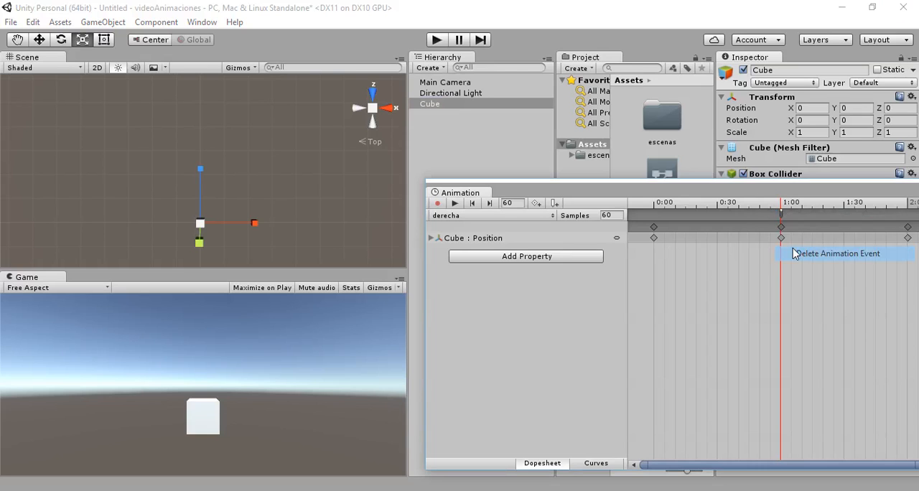
right_click(782, 218)
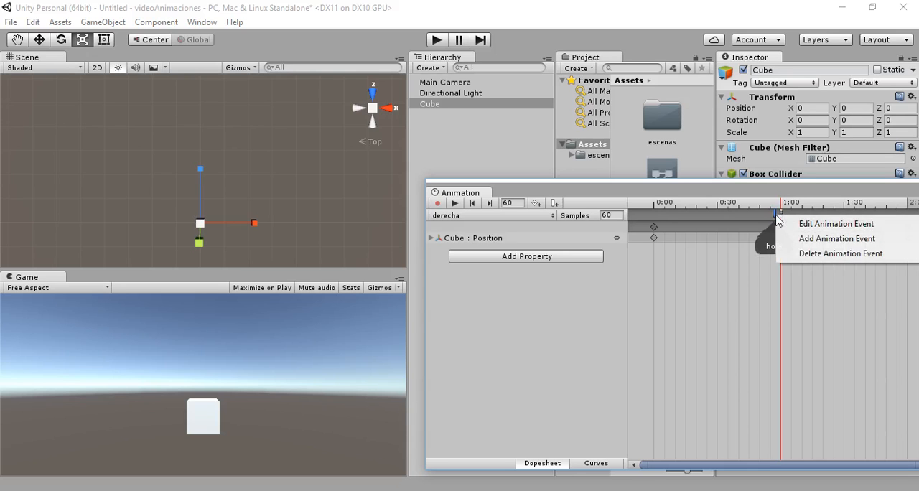
left_click(808, 255)
left_click_drag(782, 218, 776, 219)
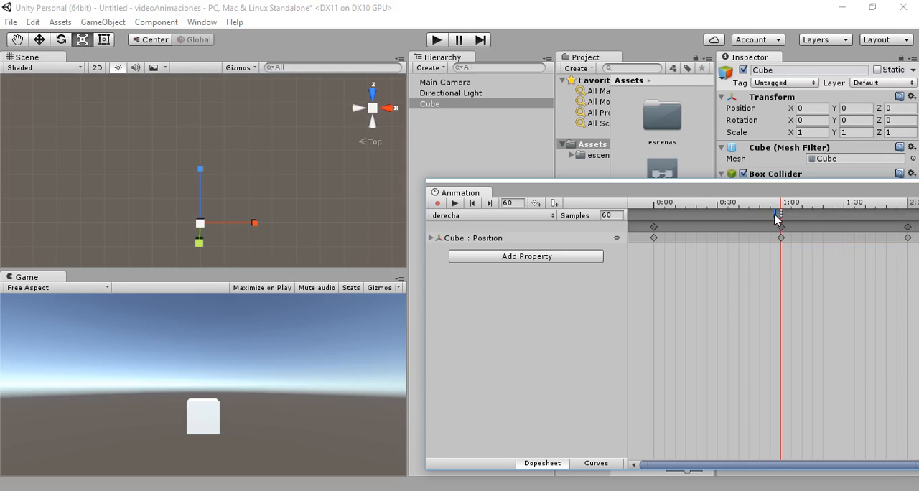
right_click(775, 218)
left_click(804, 254)
right_click(777, 218)
left_click(796, 253)
right_click(777, 218)
left_click(802, 254)
left_click_drag(782, 215, 780, 215)
- Assign the hola ( ) function to the remaining animation event at 1:00 of the derecha clip
right_click(783, 219)
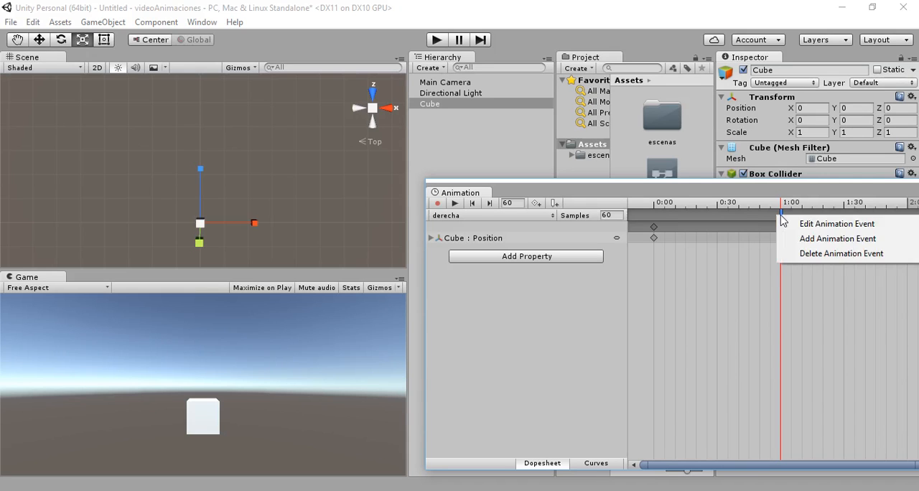
left_click(798, 225)
left_click(151, 23)
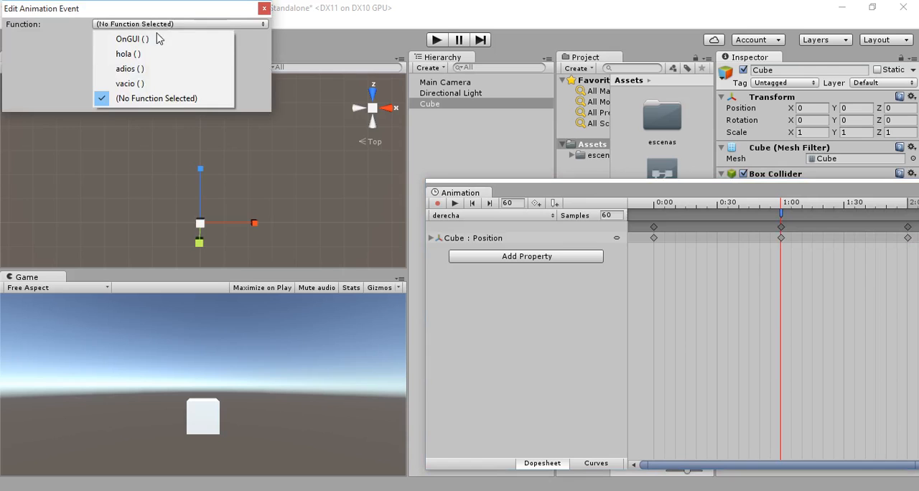
left_click(158, 55)
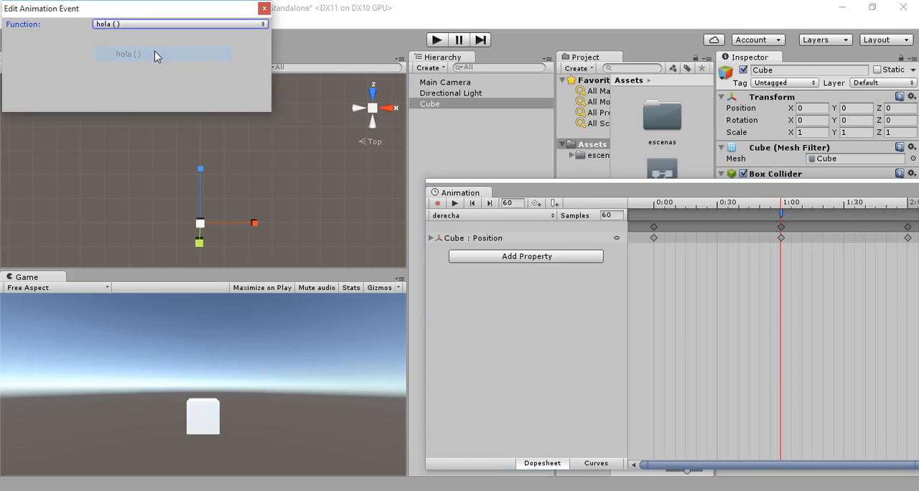
left_click(264, 8)
- Switch to MonoDevelop, set the Invoke delay of "vacio" in the adios method to 0.3f and save HolaAdios.cs
key("alt+Tab")
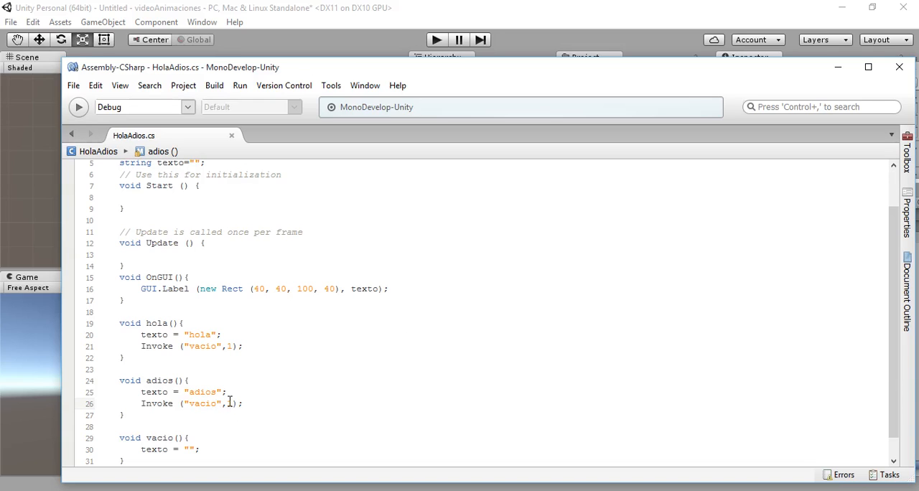
type("0.")
type("3")
key("Right")
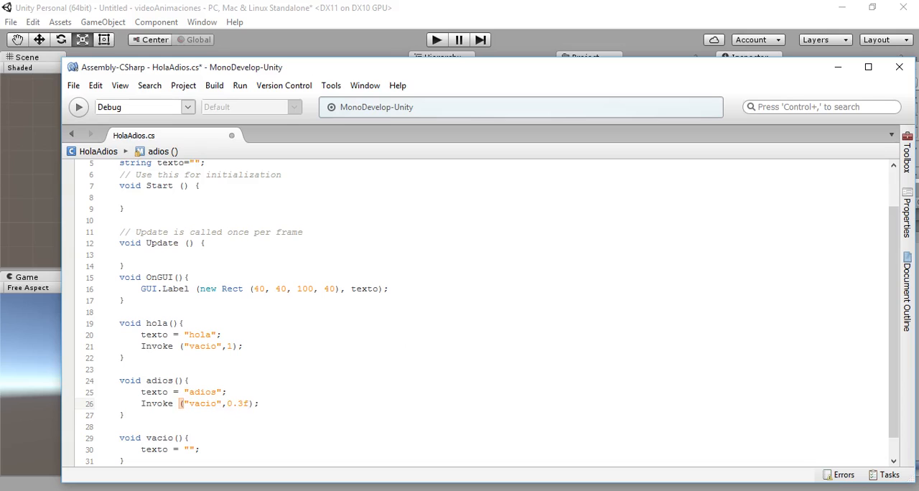
key("ctrl+s")
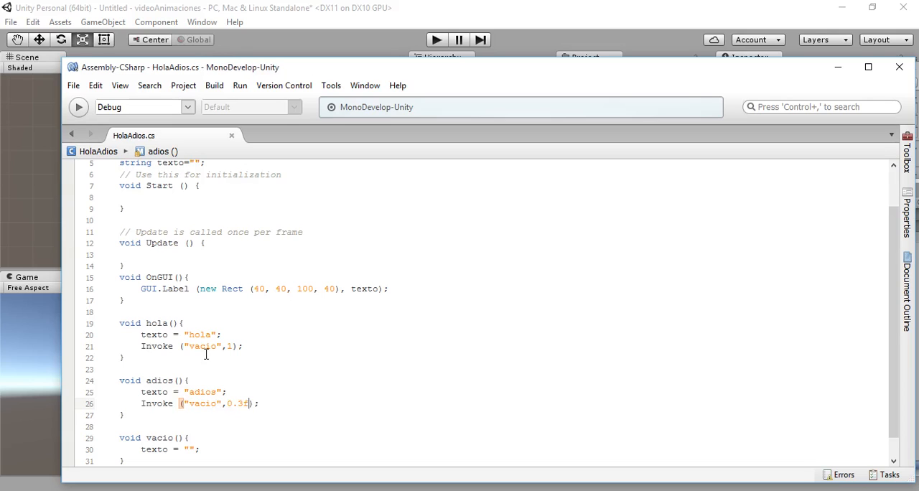
- Set the Invoke delay of "vacio" in the hola method to 0.3f and save the script
left_click(232, 348)
double_click(231, 347)
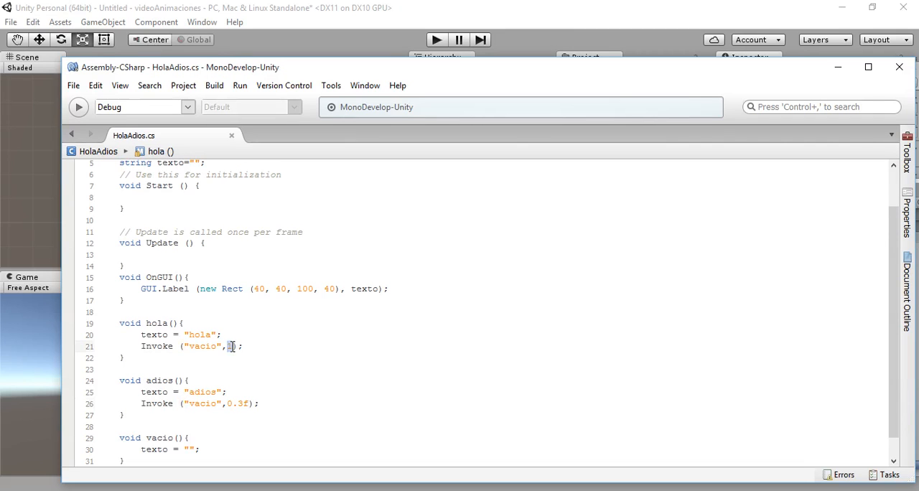
type("0.3f")
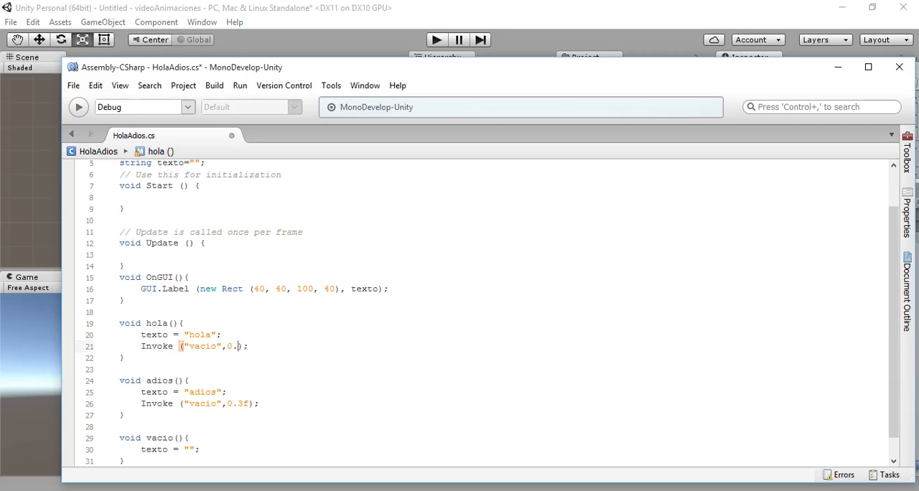
left_click(301, 372)
key("ctrl+s")
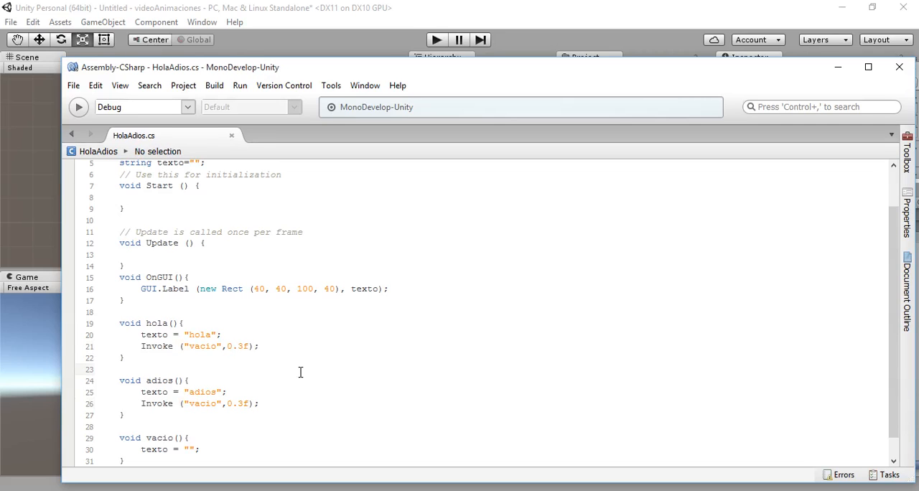
- Return to Unity, run the scene to test the hola event on the moving cube and stop it
left_click(412, 19)
left_click(436, 39)
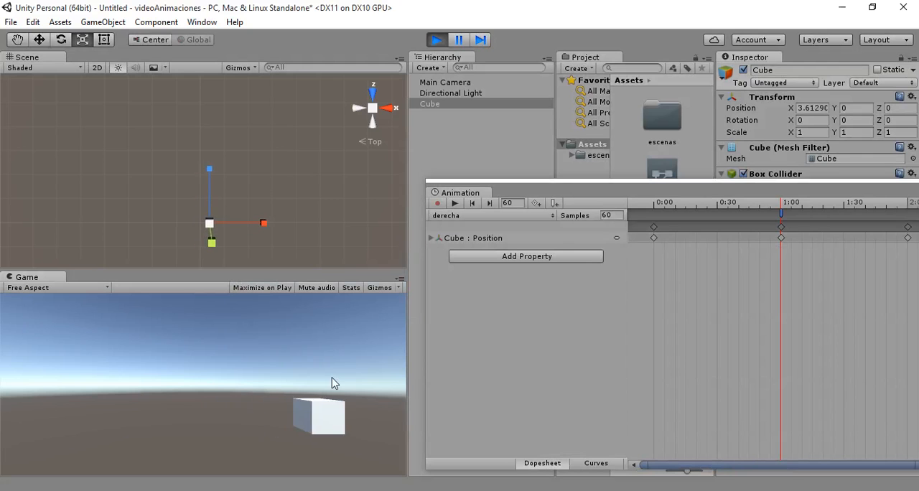
left_click(436, 40)
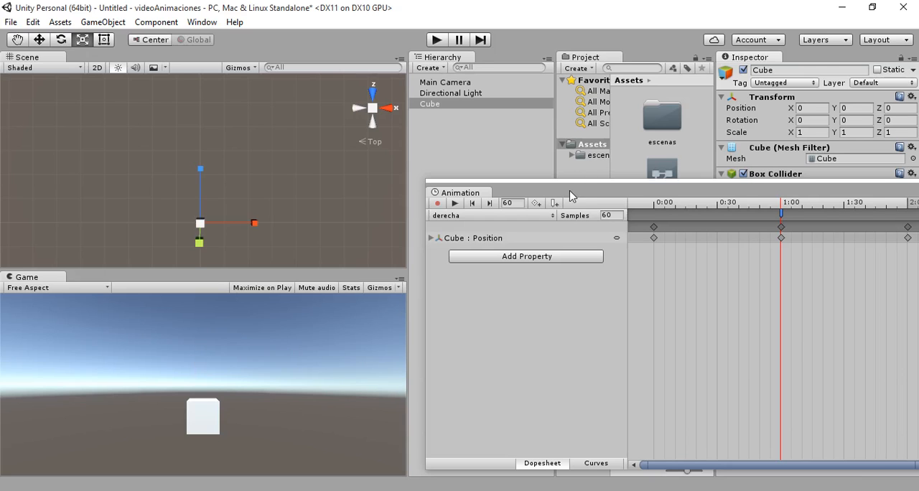
- Create a new animation clip named izquierda for the cube in the Assets folder
left_click(453, 217)
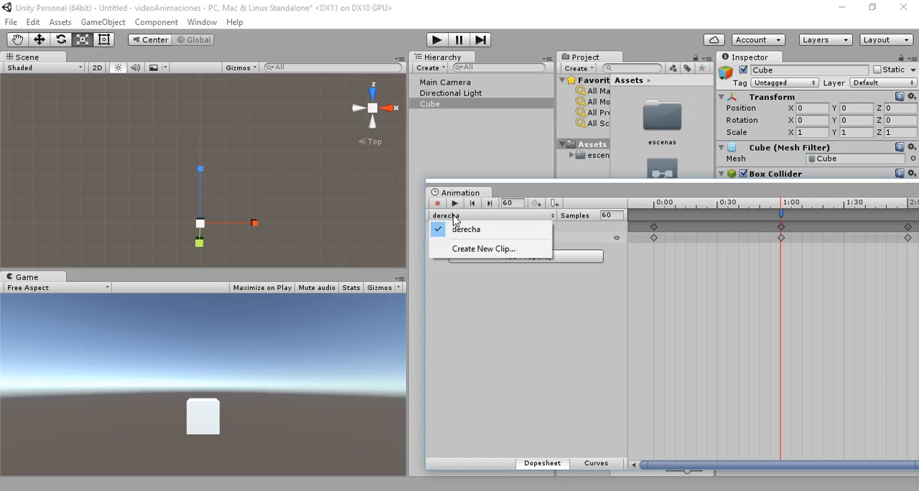
left_click(471, 249)
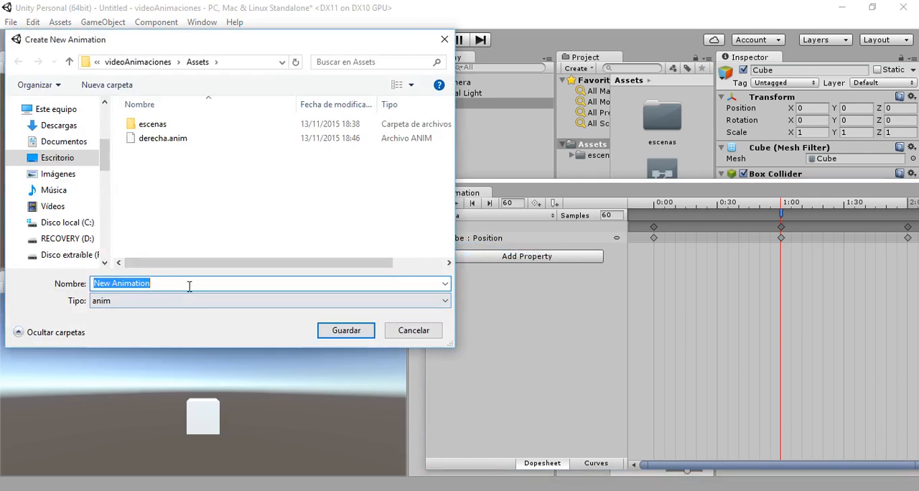
type("izquierda")
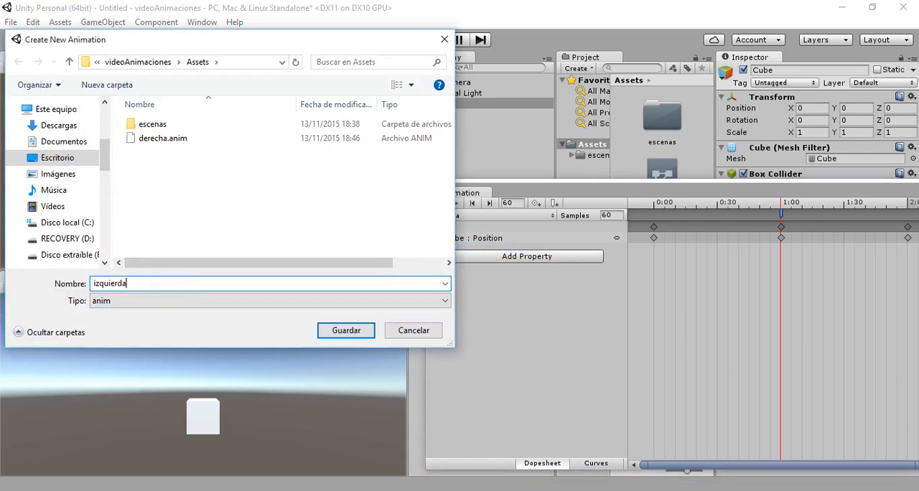
key("Return")
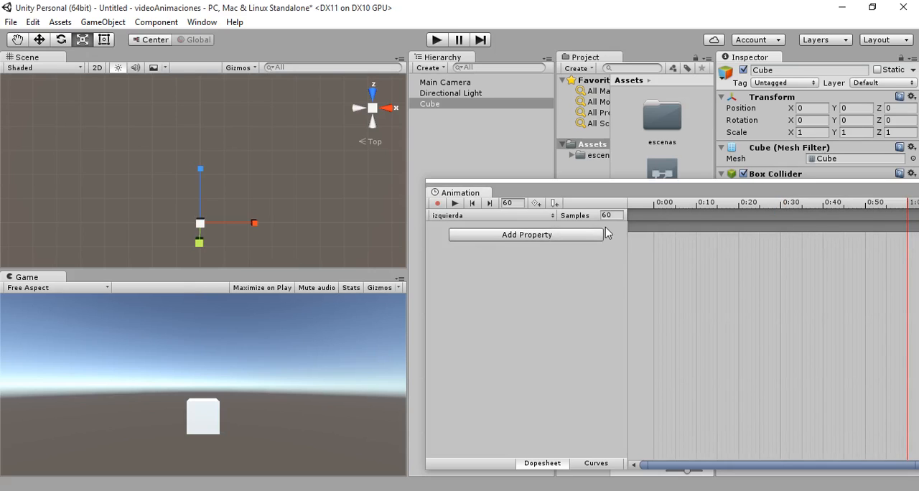
- Record a position keyframe for the cube at frame 0 of the izquierda clip with X set to 0
left_click(506, 202)
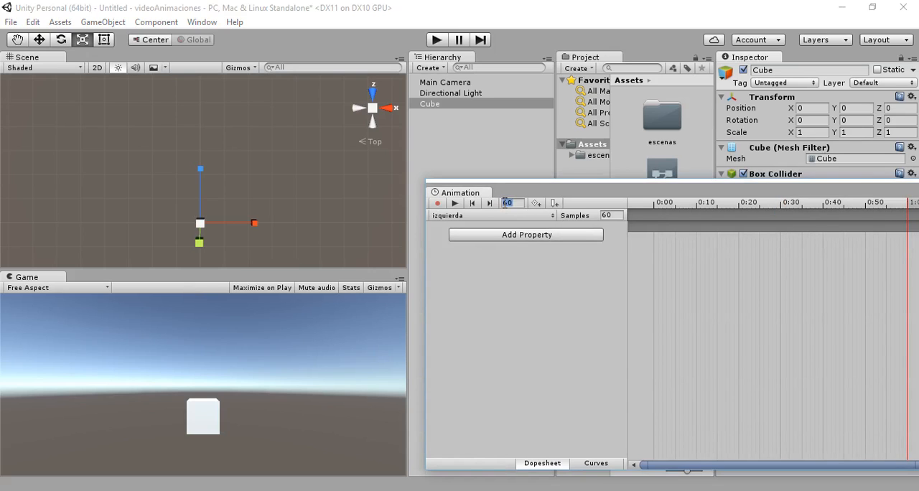
type("0")
left_click(805, 108)
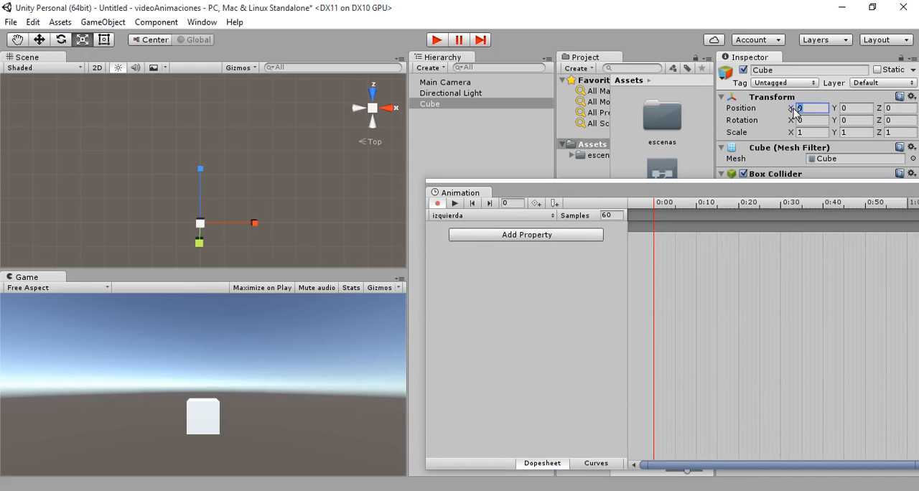
type("1")
key("Return")
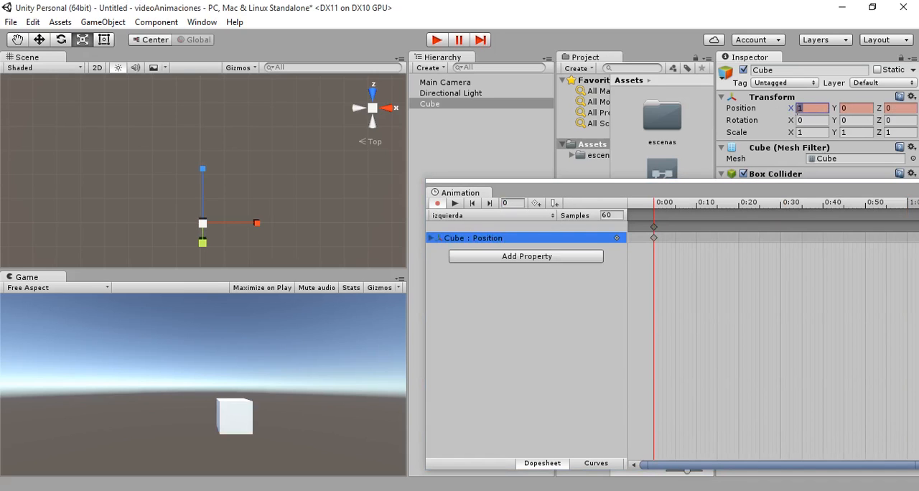
type("0")
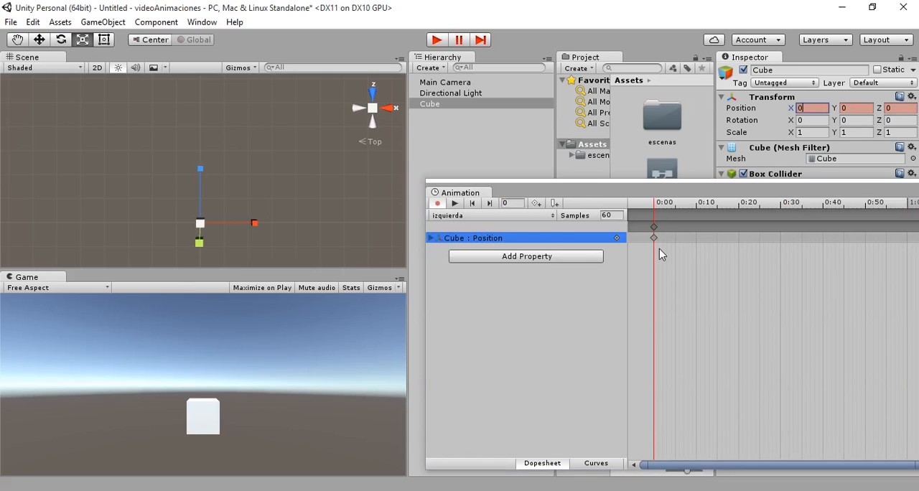
- Record a position keyframe at frame 60 of the izquierda clip with the cube's X position set to -4
left_click(510, 202)
type("6")
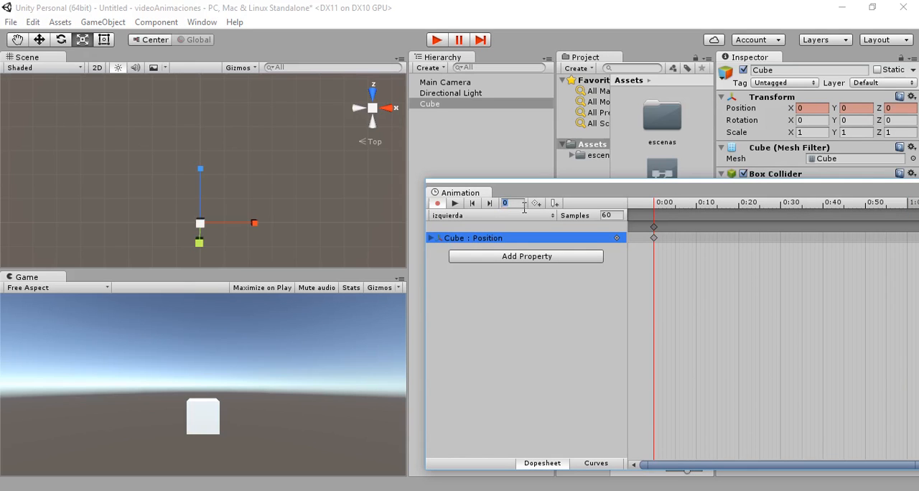
key("Return")
type("0")
left_click(811, 109)
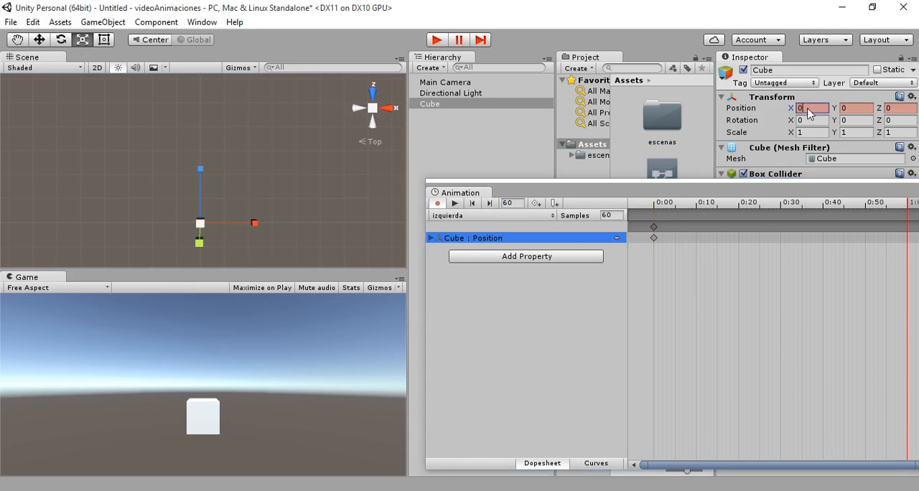
type("-")
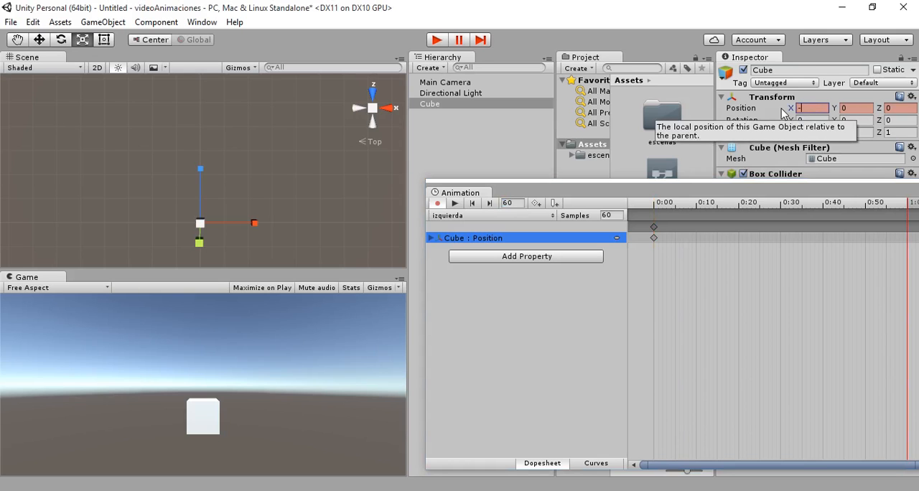
type("4")
- Record a keyframe at frame 120 with the cube's X position at 0 and play the izquierda clip to preview it
scroll(810, 328, "down", 6)
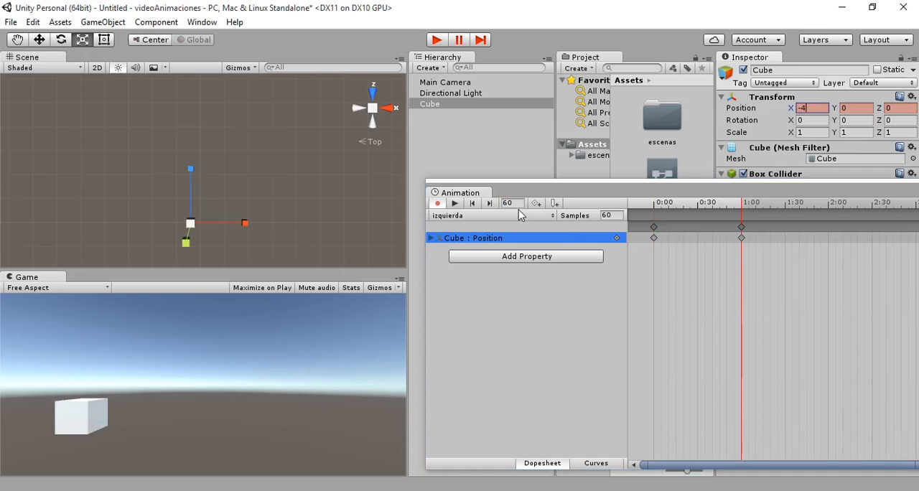
left_click_drag(513, 203, 491, 203)
type("12")
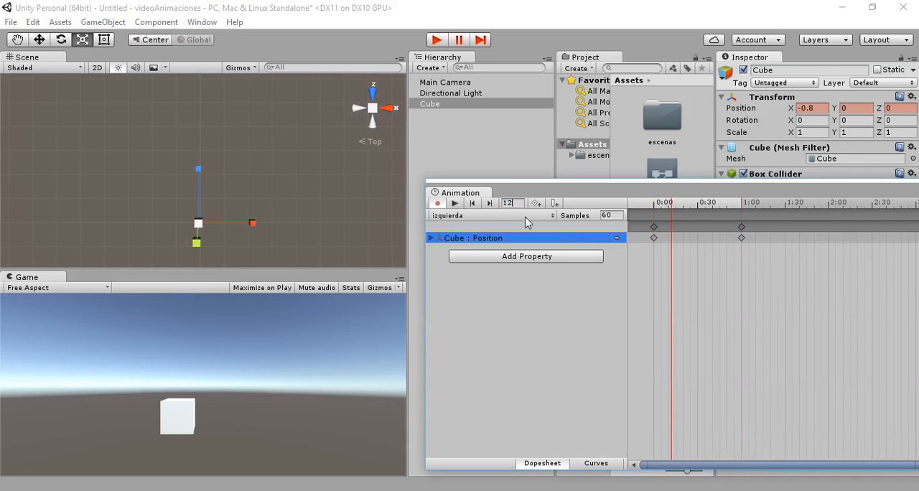
type("0")
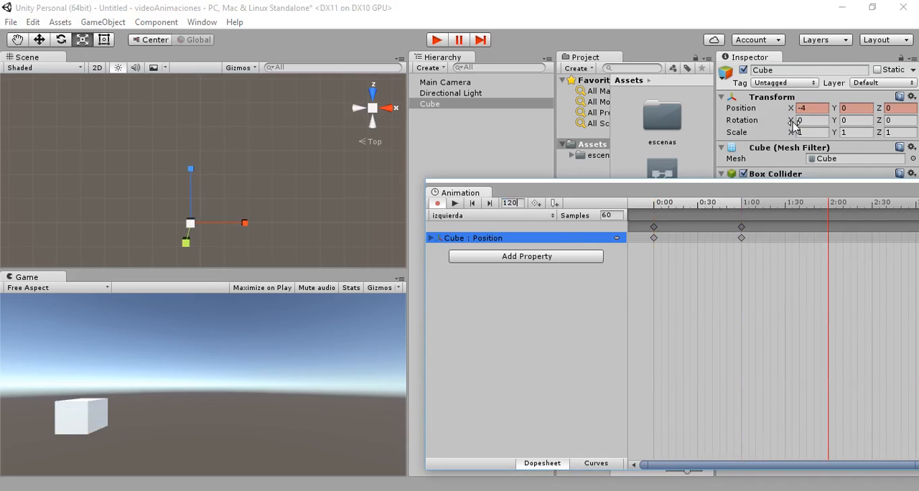
left_click(810, 110)
type("0")
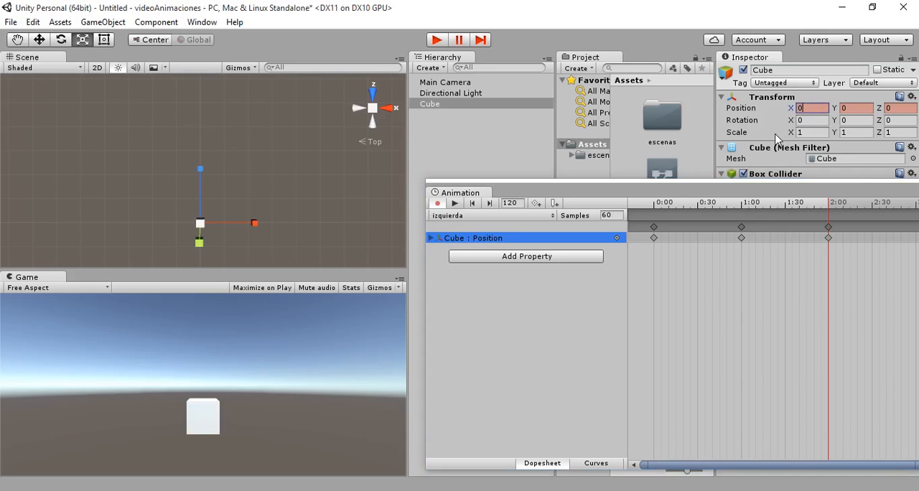
left_click(455, 204)
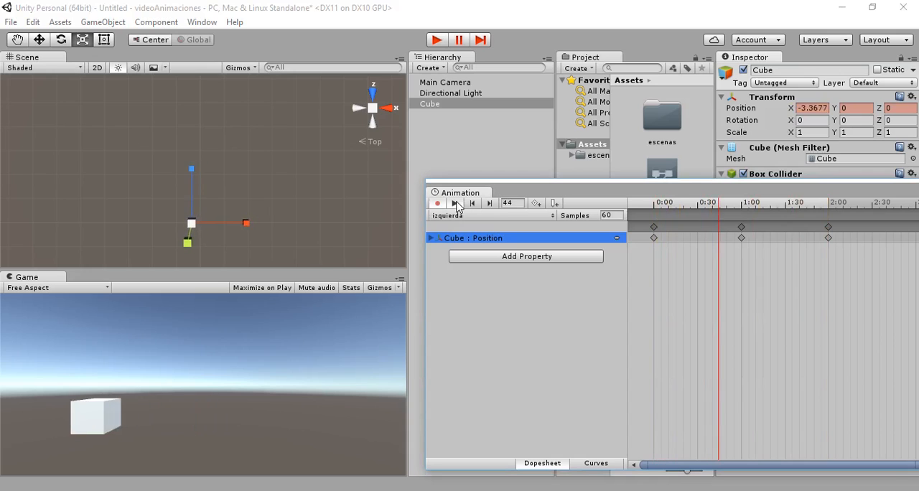
- Switch to the derecha clip, go to frame 0, and return to the izquierda clip
left_click(439, 215)
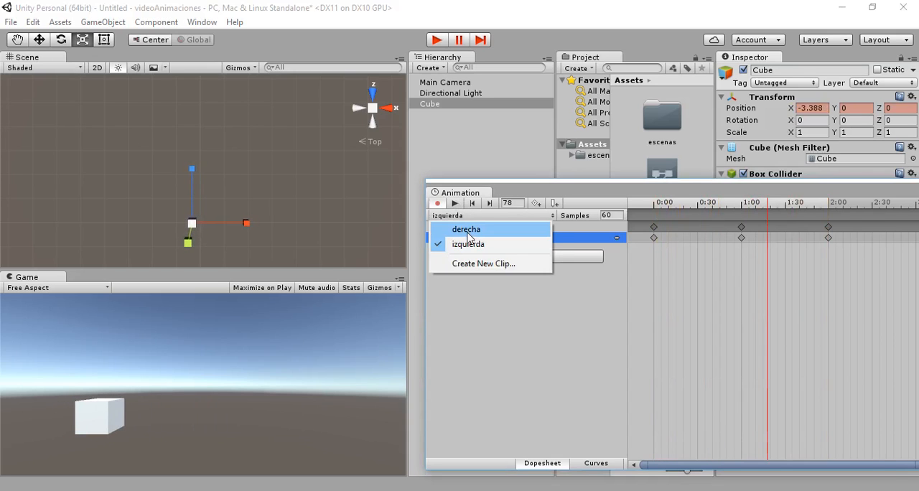
left_click(467, 233)
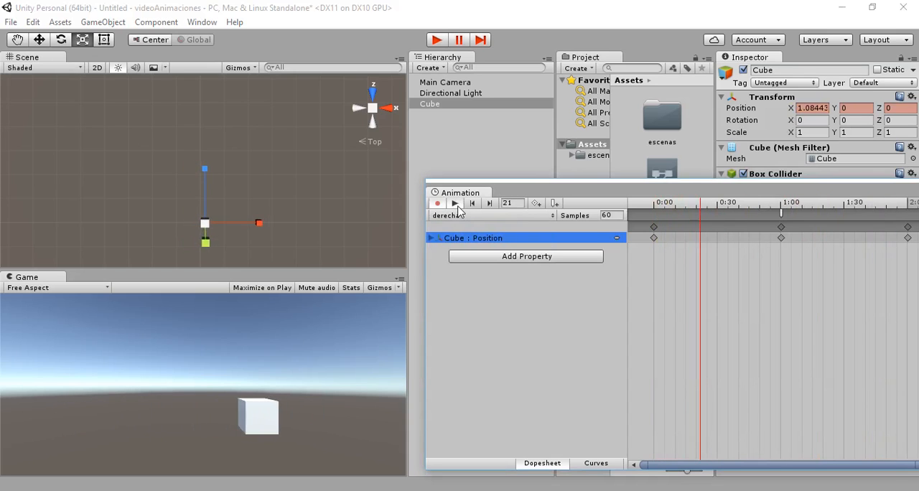
left_click(506, 204)
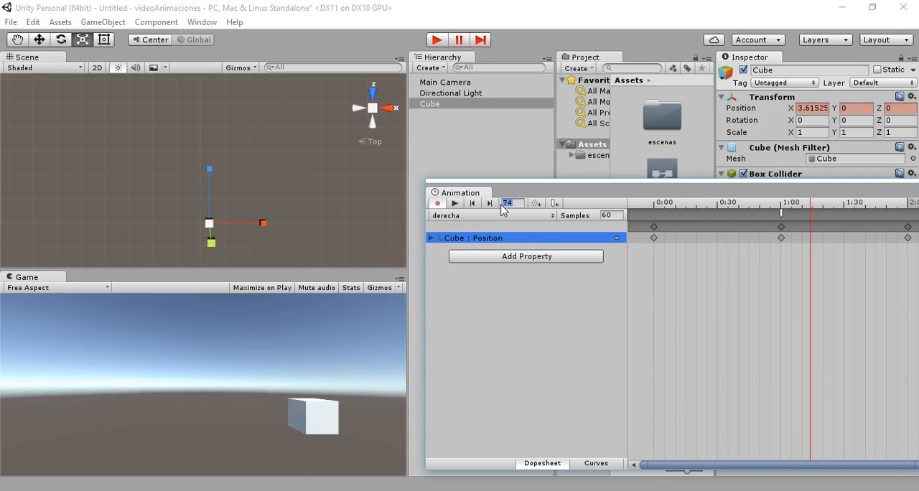
type("0")
left_click(482, 216)
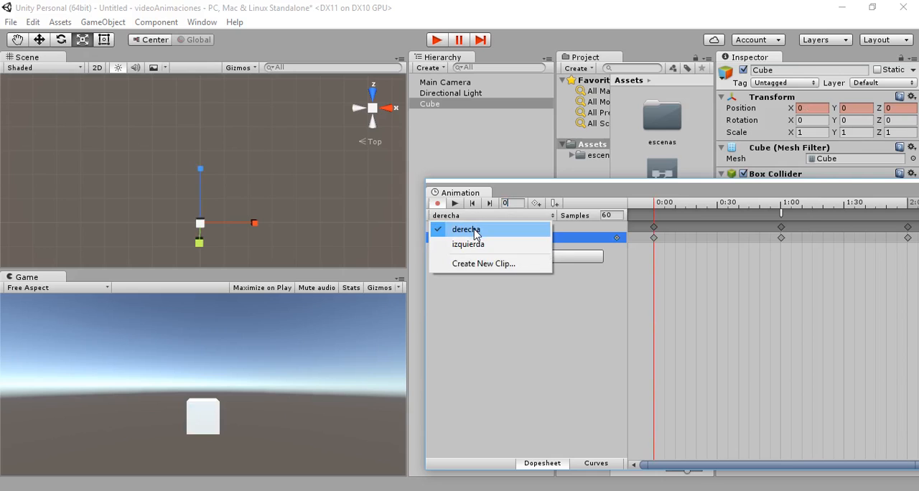
left_click(474, 244)
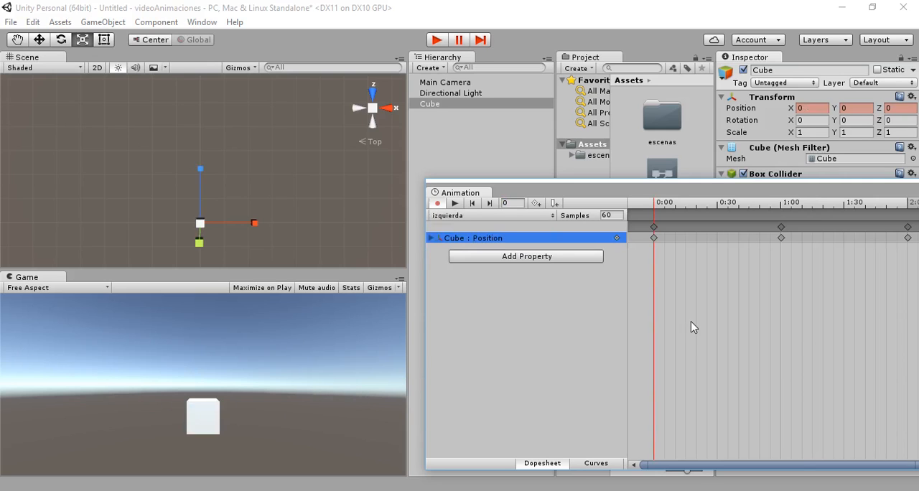
- Add an animation event at frame 60 of the izquierda clip and set its function to adios()
scroll(793, 271, "down", 1)
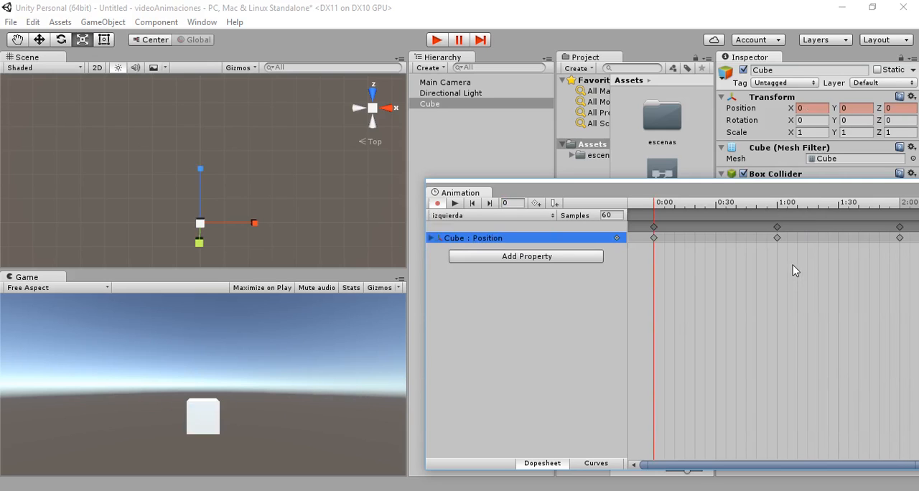
left_click(777, 227)
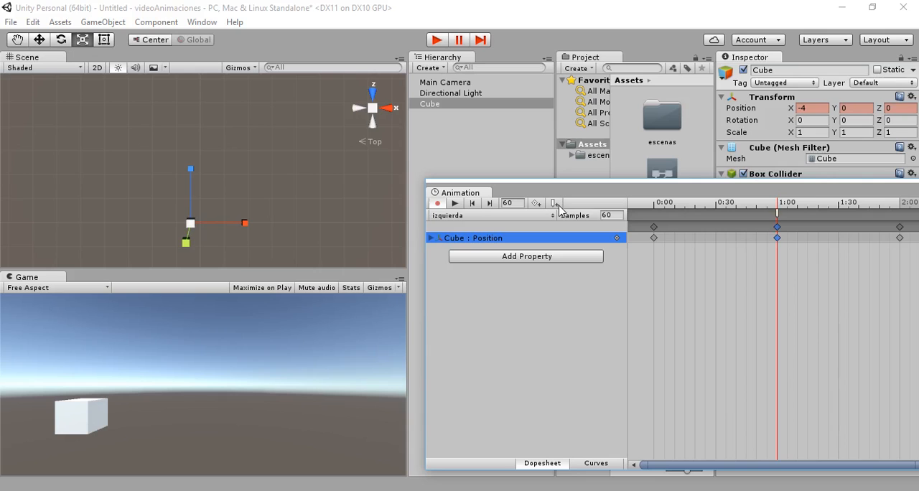
right_click(779, 214)
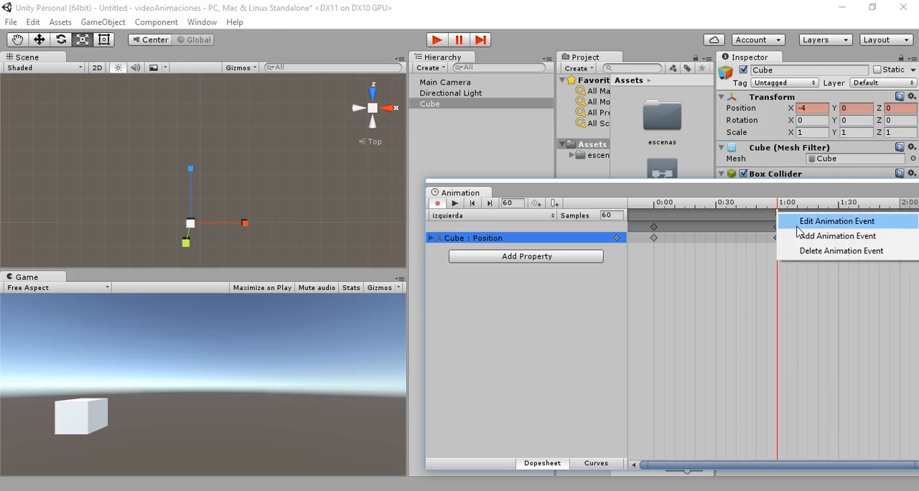
left_click(798, 225)
left_click(189, 26)
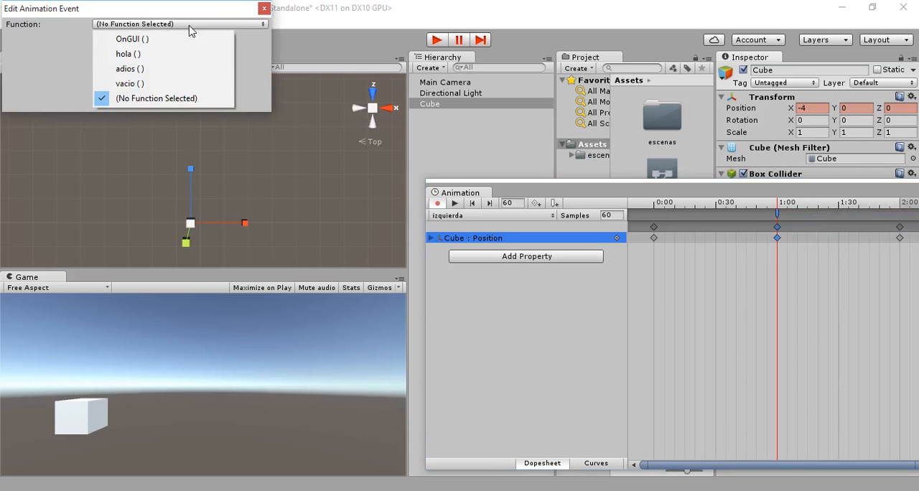
left_click(151, 69)
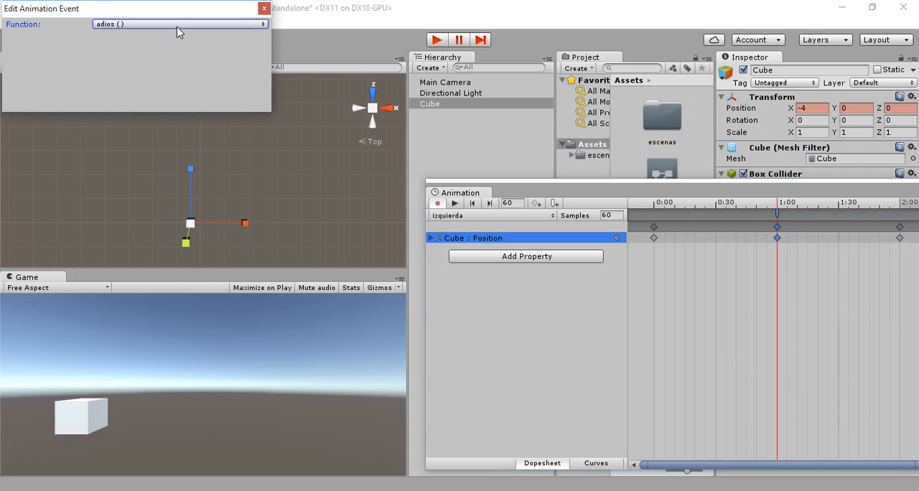
left_click(265, 9)
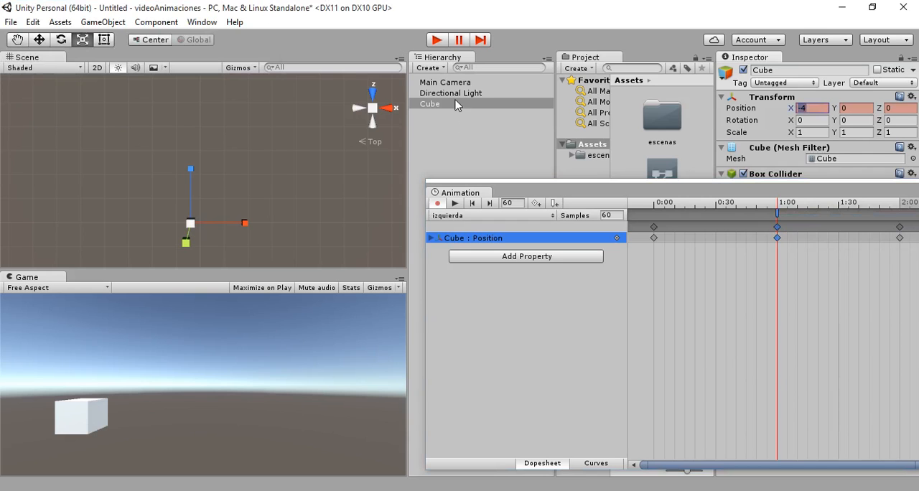
- Run the scene in play mode and stop it, and briefly preview the izquierda clip
left_click(437, 40)
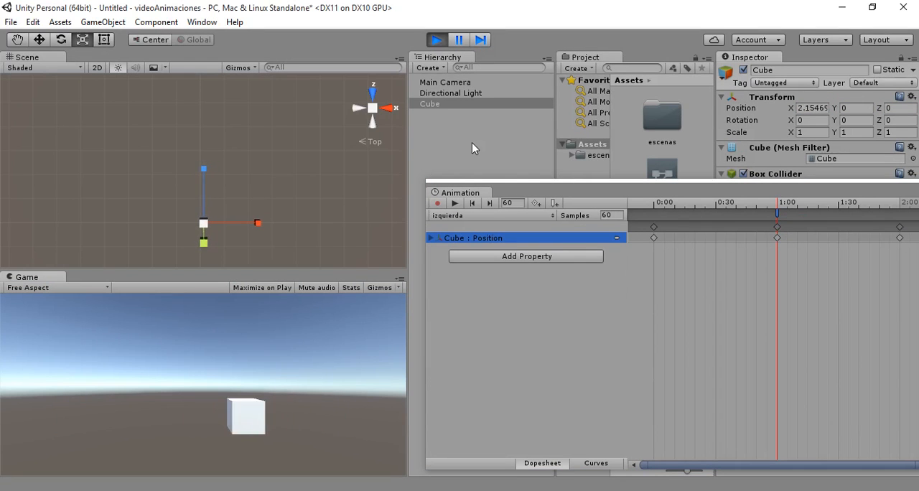
left_click(438, 40)
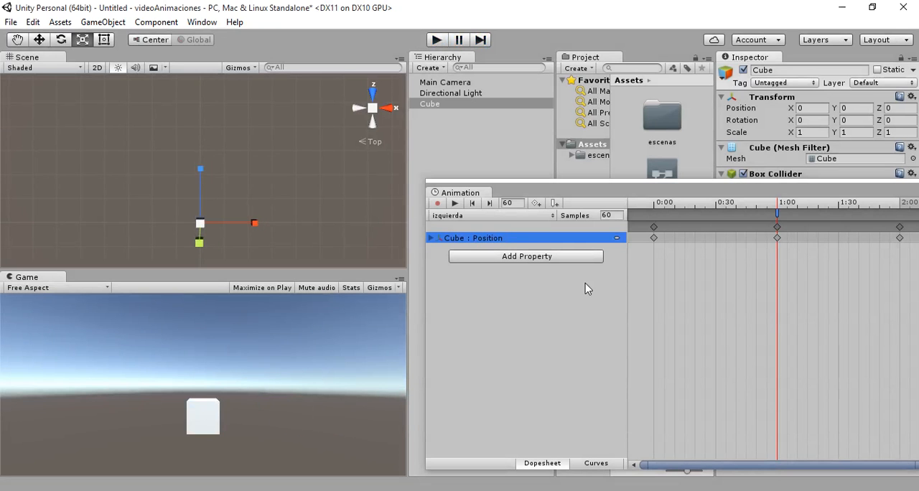
left_click(455, 204)
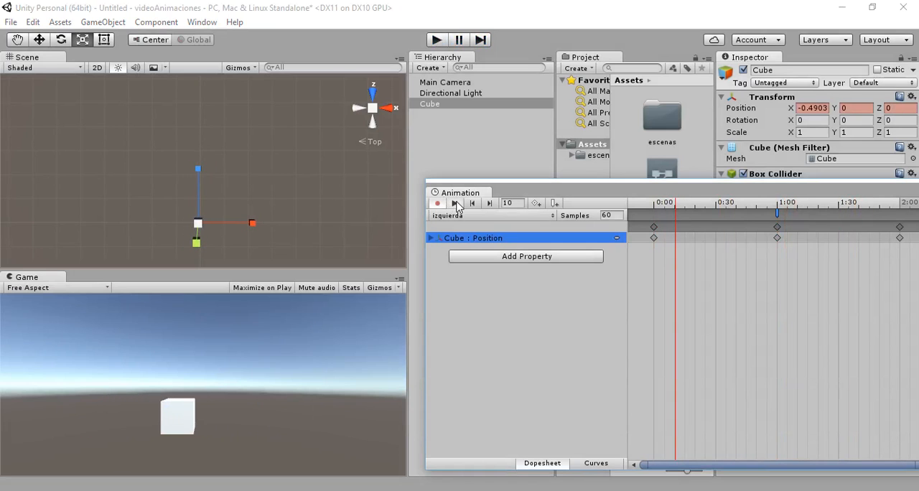
left_click(456, 204)
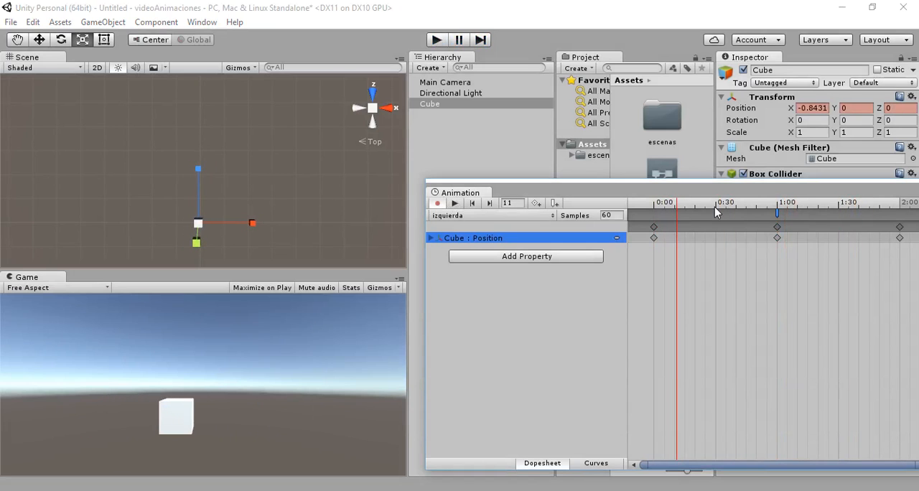
- Close the Animation window and expand the cube's Animator component to show its controller settings
left_click_drag(909, 195, 586, 187)
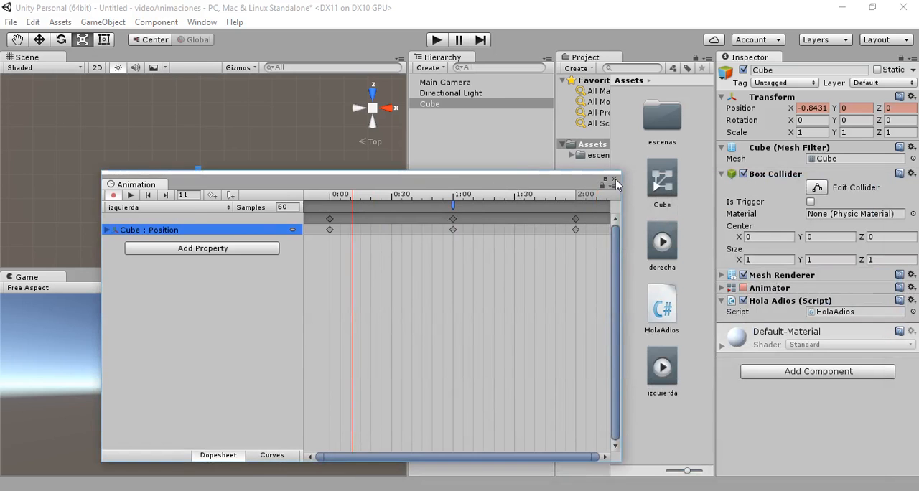
left_click(614, 179)
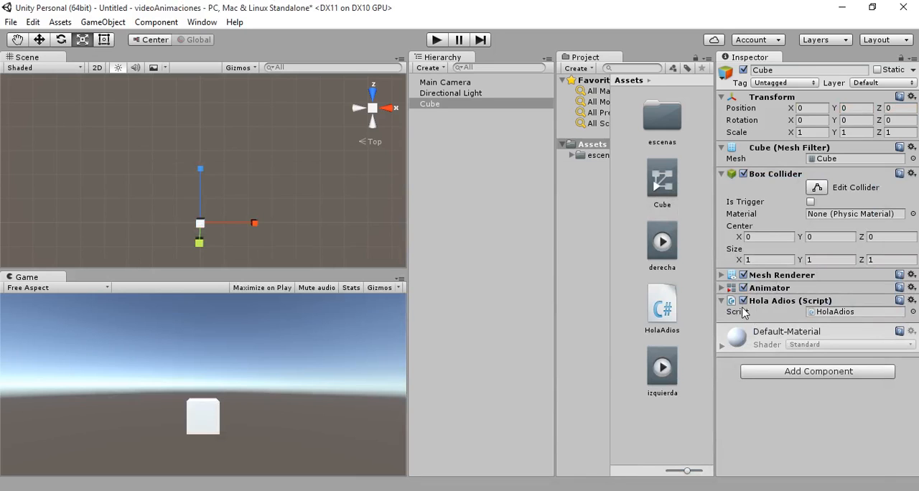
left_click(721, 288)
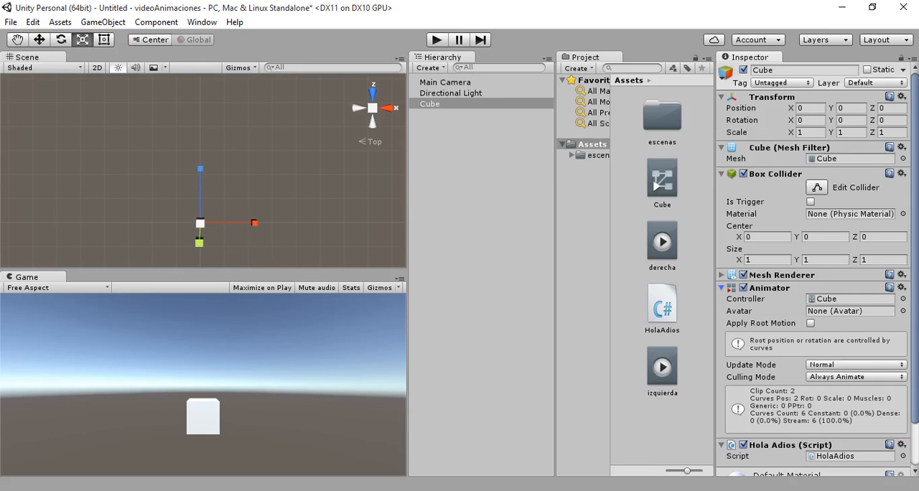
- Open the Animation window and create a new clip named quieto in the Assets folder
left_click(208, 24)
left_click(237, 182)
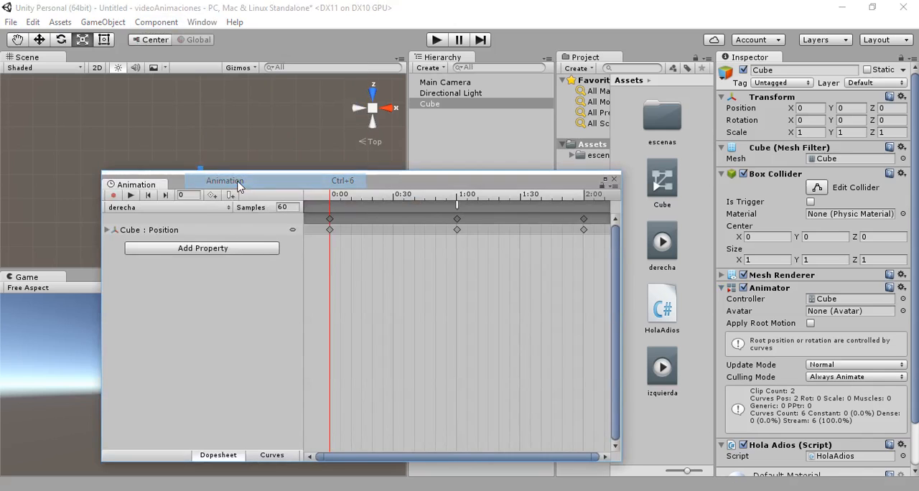
left_click(207, 208)
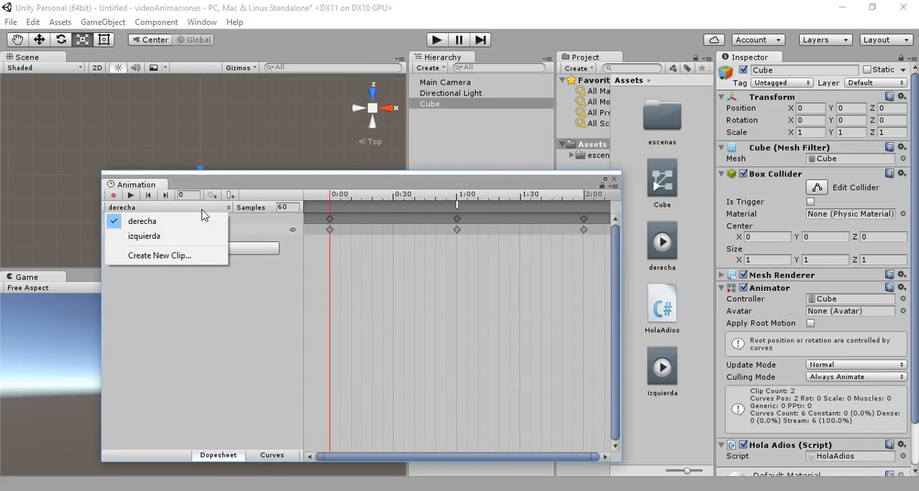
left_click(191, 257)
type("q")
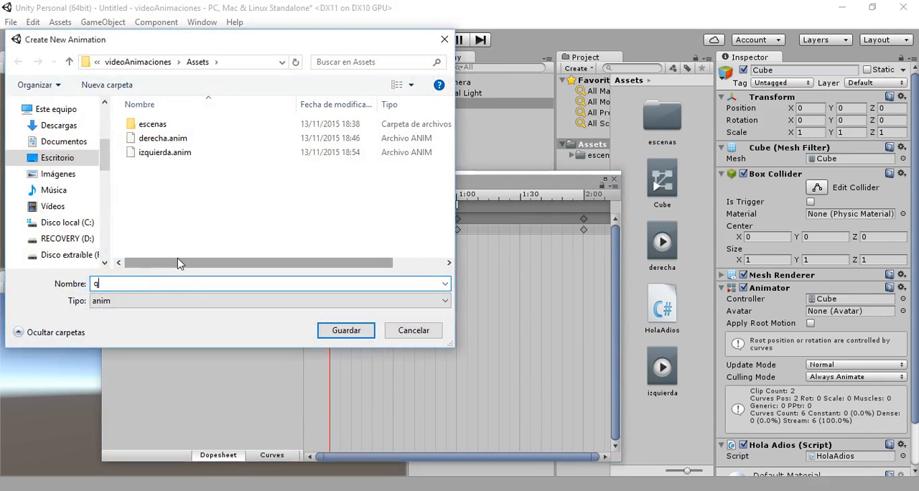
type("uieto")
key("Return")
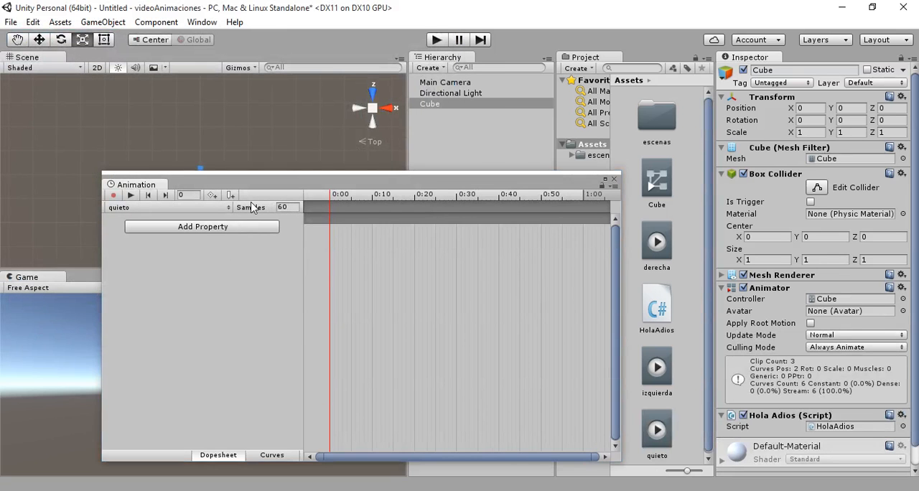
- Set the cube's X position to 4 and move the Animation window aside to uncover the Scene view
left_click(814, 109)
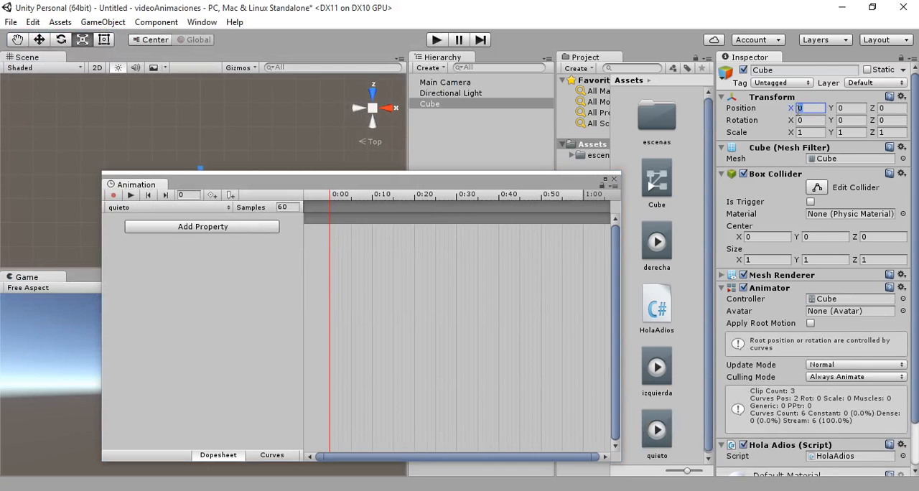
type("4")
left_click(225, 184)
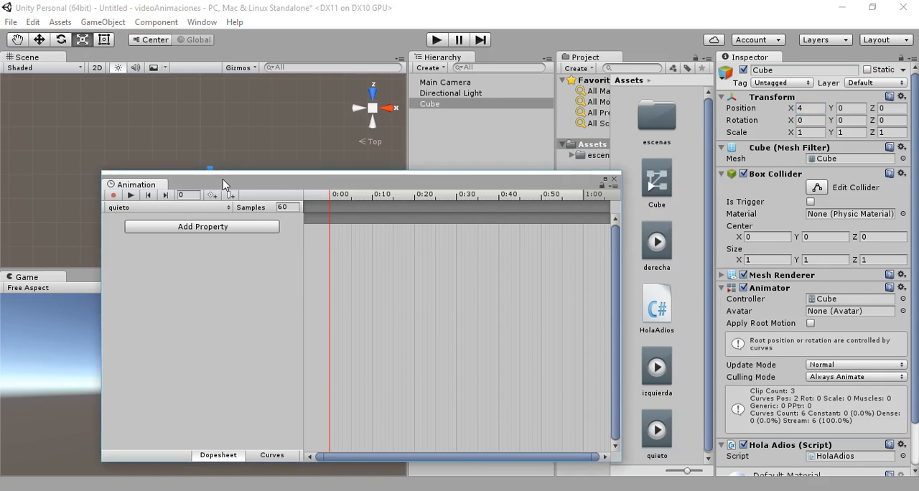
left_click_drag(225, 184, 377, 185)
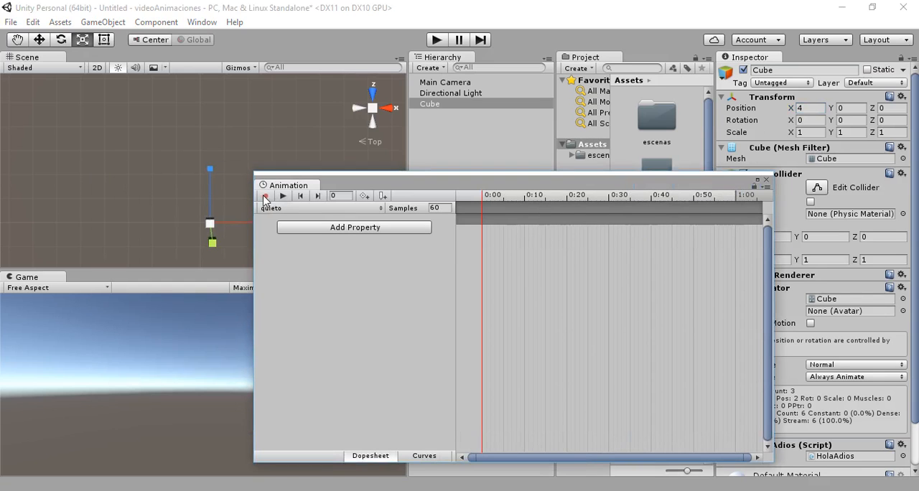
- Key the cube's X position at 0 on frame 0 of the quieto clip and close the Animation window
left_click(806, 107)
type("0")
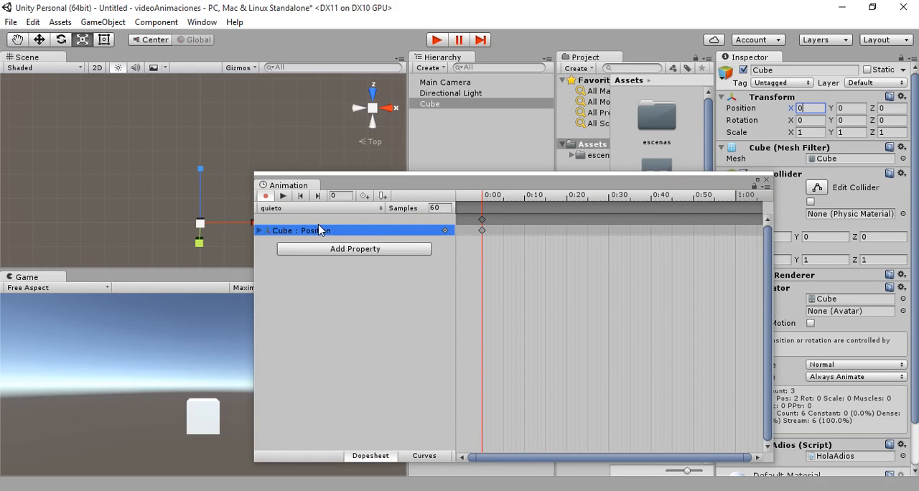
left_click(303, 208)
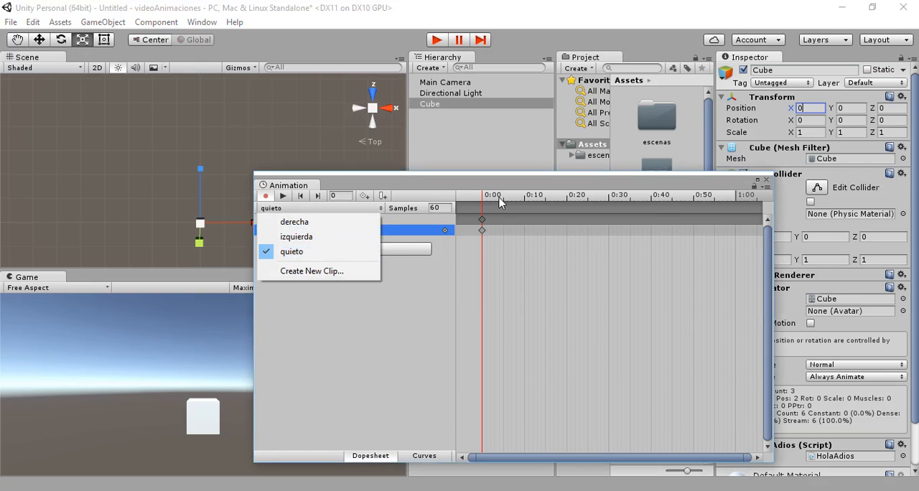
left_click(552, 187)
left_click(767, 182)
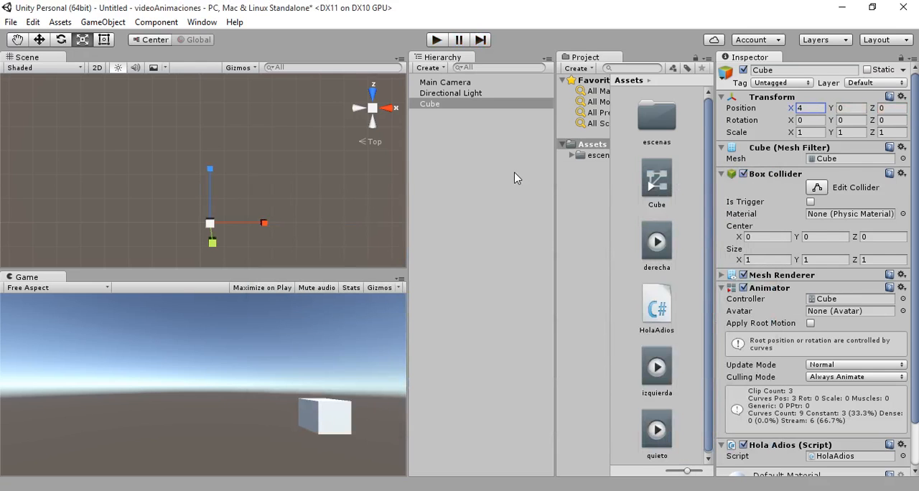
- Open the cube's Animator window, undock it as a floating window and enlarge it
left_click(432, 105)
left_click(202, 22)
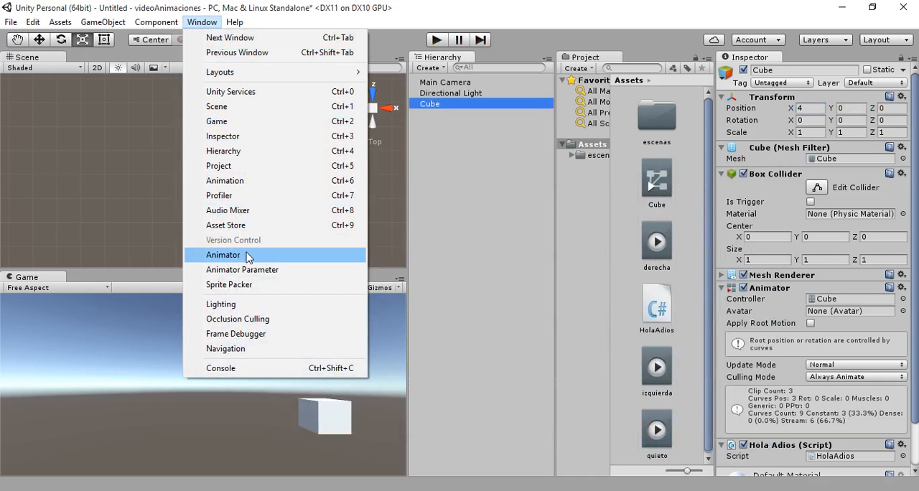
left_click(224, 255)
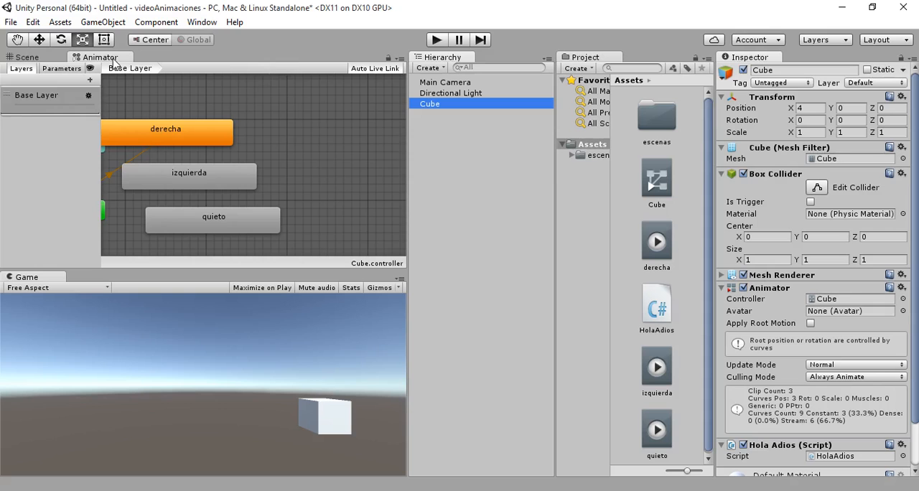
left_click_drag(108, 57, 472, 326)
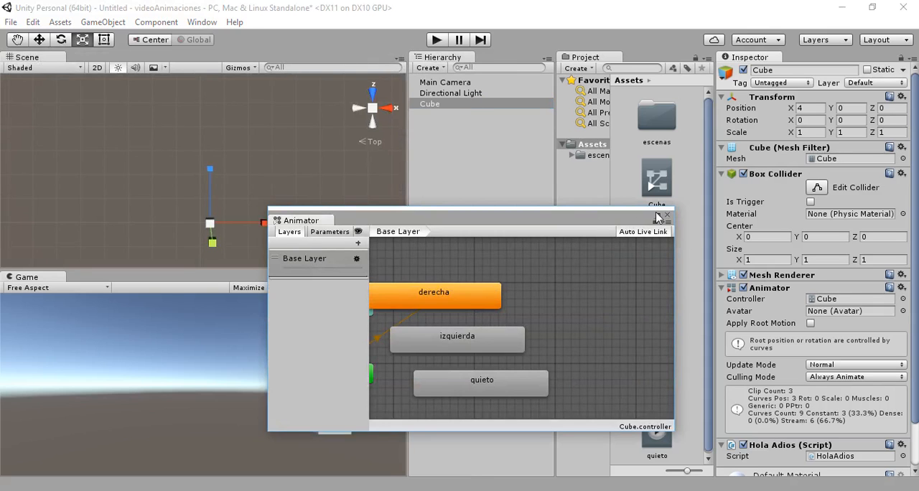
left_click_drag(618, 208, 535, 37)
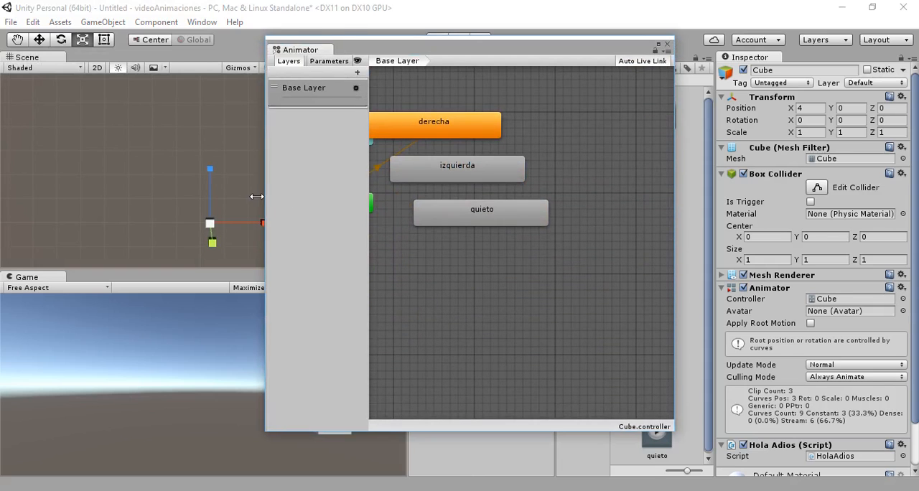
left_click_drag(269, 200, 51, 201)
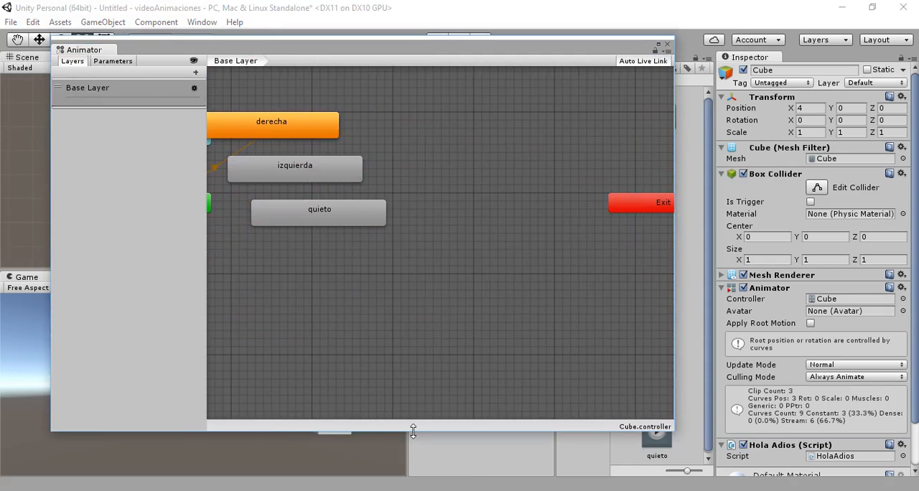
left_click_drag(411, 432, 406, 483)
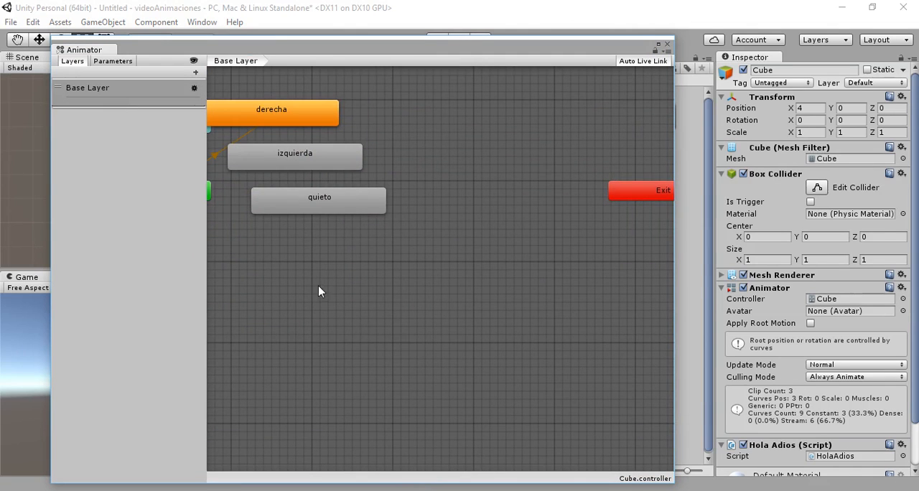
- Arrange the Any State and Exit nodes side by side in the state graph, with Entry centred below them
middle_click_drag(318, 286, 503, 382)
left_click_drag(359, 217, 285, 124)
middle_click_drag(492, 337, 275, 406)
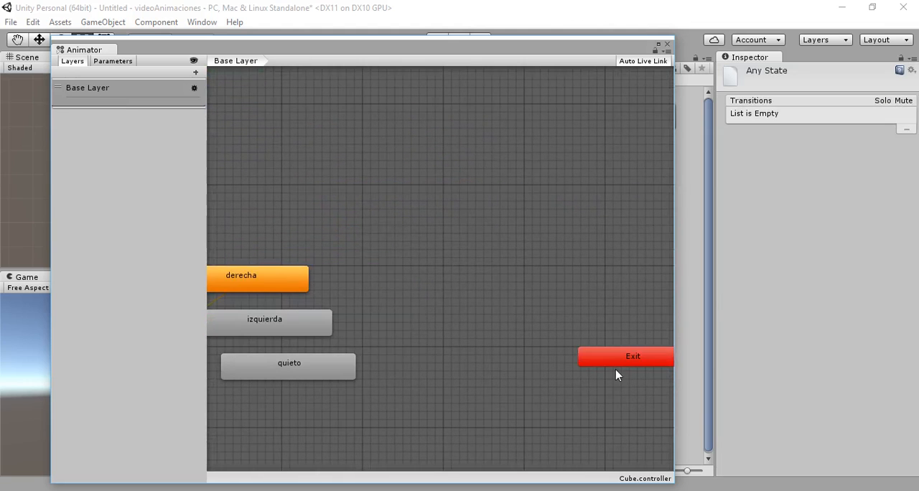
left_click_drag(615, 369, 263, 163)
middle_click_drag(321, 229, 610, 260)
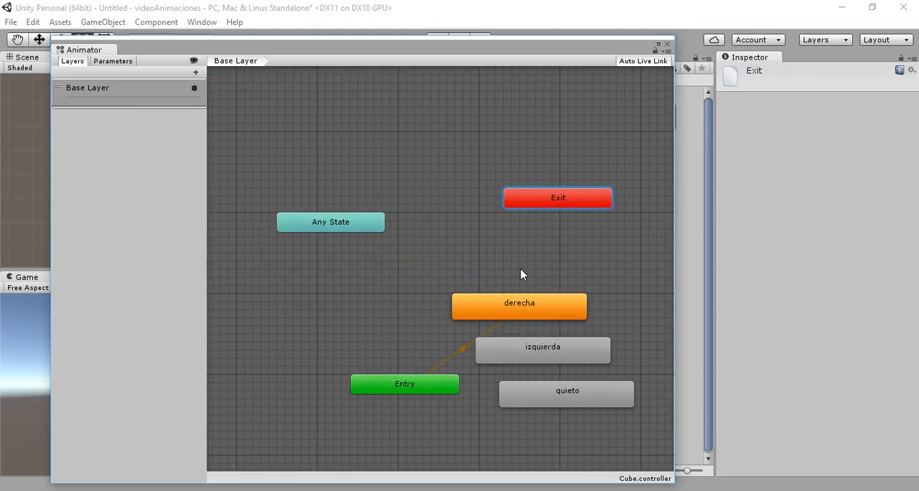
left_click_drag(341, 228, 318, 120)
left_click_drag(556, 197, 458, 117)
left_click_drag(415, 380, 410, 175)
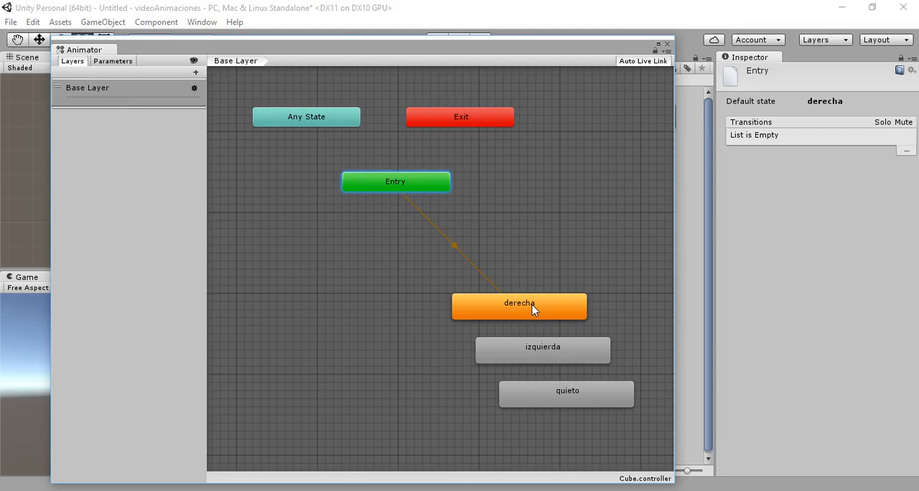
- Arrange the clip states with quieto below Entry and derecha and izquierda side by side beneath quieto
left_click_drag(538, 303, 306, 289)
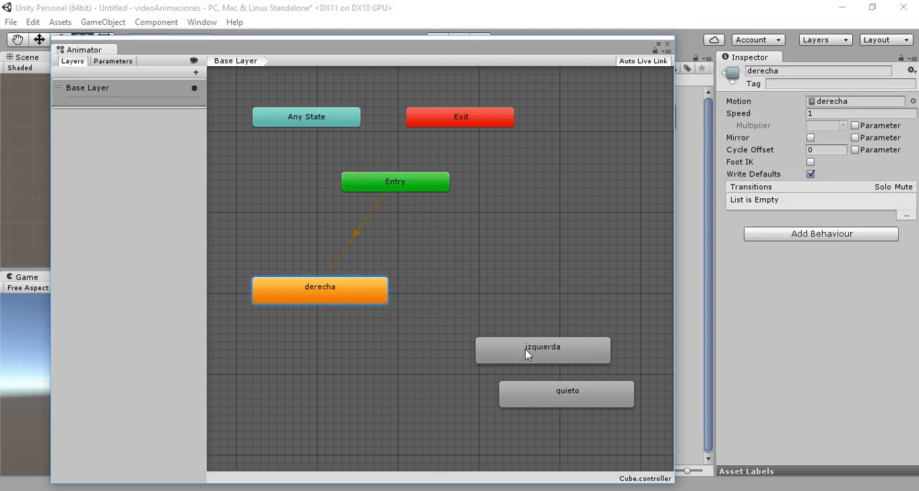
left_click_drag(530, 347, 516, 289)
left_click_drag(557, 395, 418, 379)
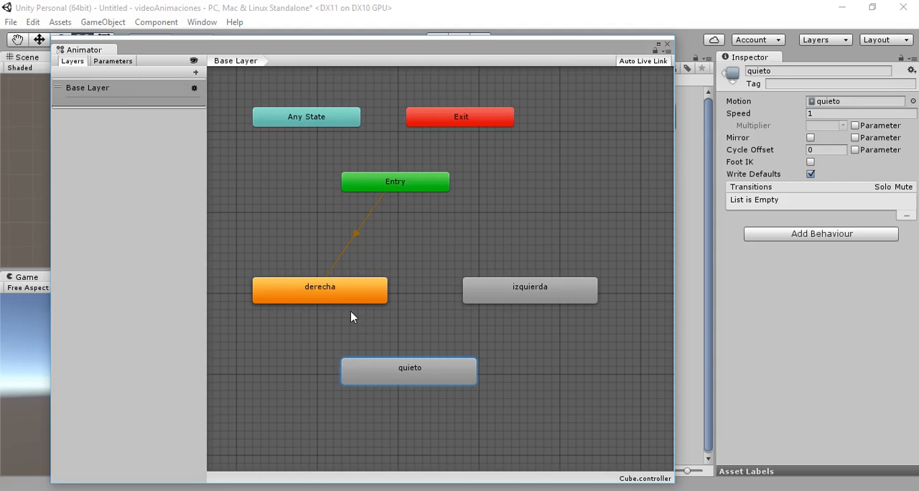
left_click_drag(344, 298, 329, 370)
left_click_drag(415, 370, 416, 273)
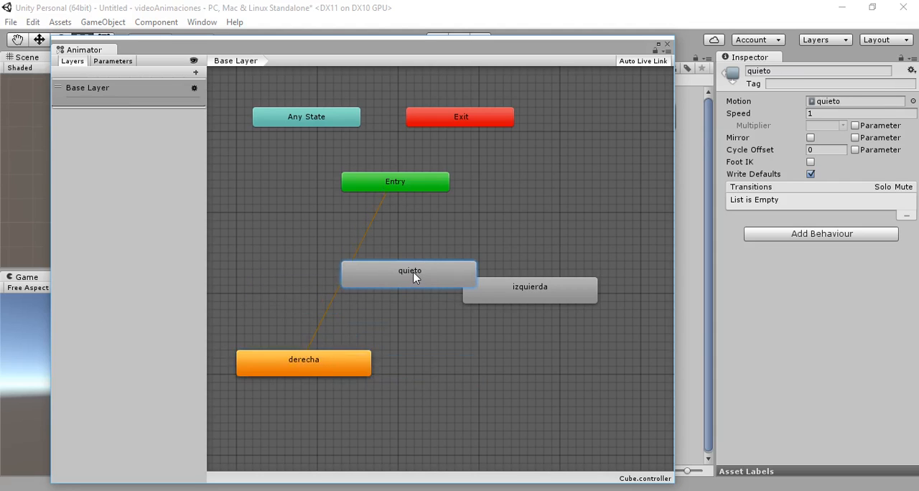
left_click_drag(507, 289, 491, 364)
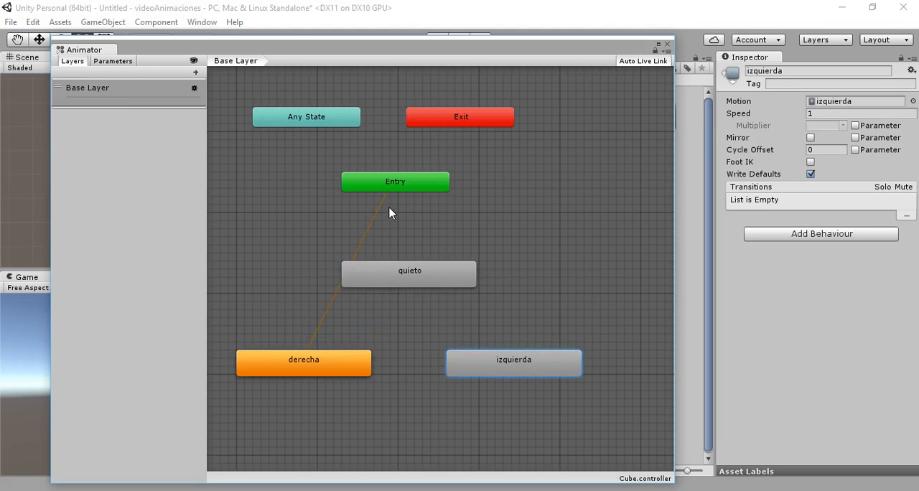
- Set quieto as the layer default state and align it directly under Entry
right_click(409, 275)
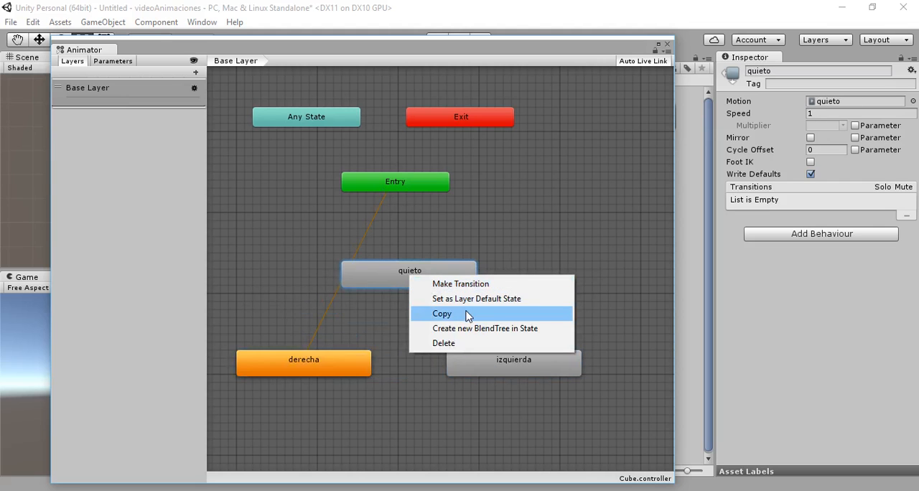
left_click(515, 301)
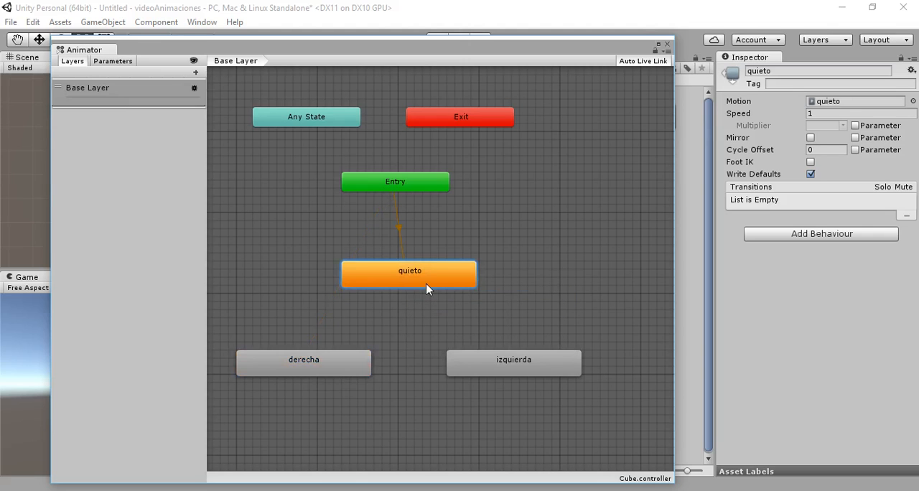
left_click_drag(417, 279, 400, 277)
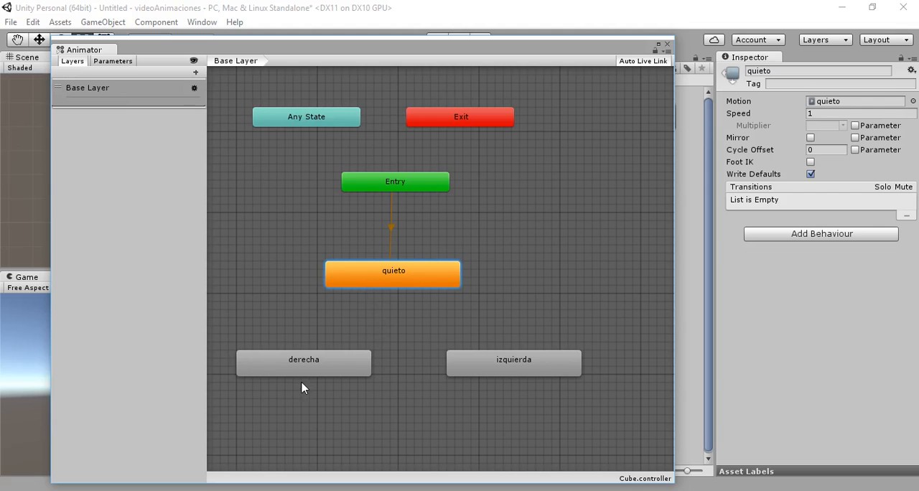
- Make transitions from quieto to derecha and from quieto to izquierda
right_click(361, 273)
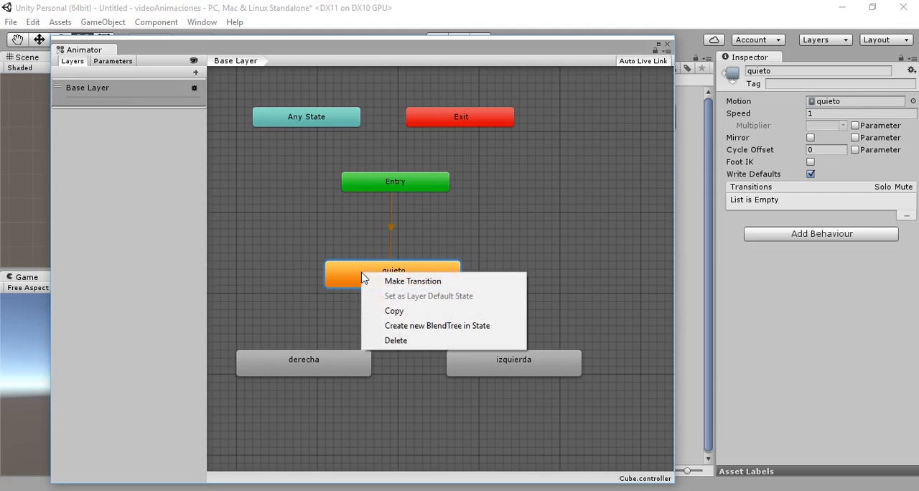
left_click(388, 282)
left_click(302, 356)
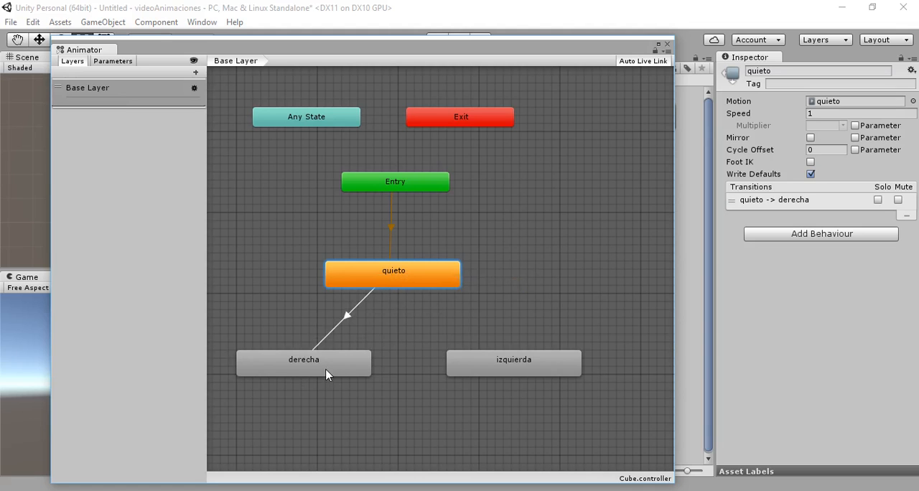
right_click(414, 285)
left_click(460, 288)
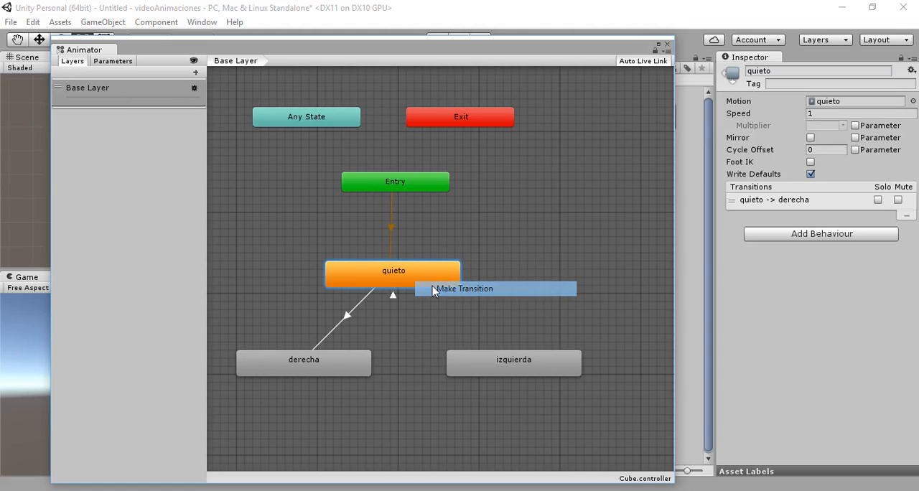
left_click(495, 356)
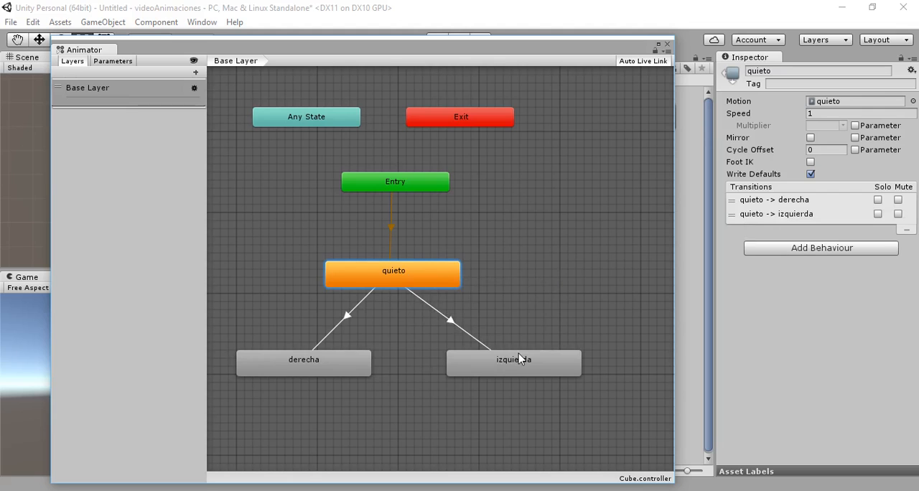
- Make return transitions from derecha to quieto and from izquierda to quieto
right_click(340, 363)
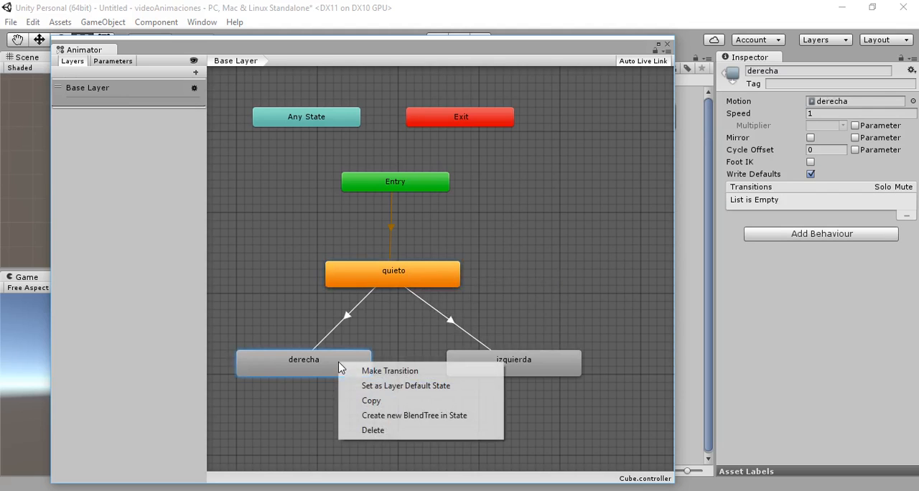
left_click(378, 371)
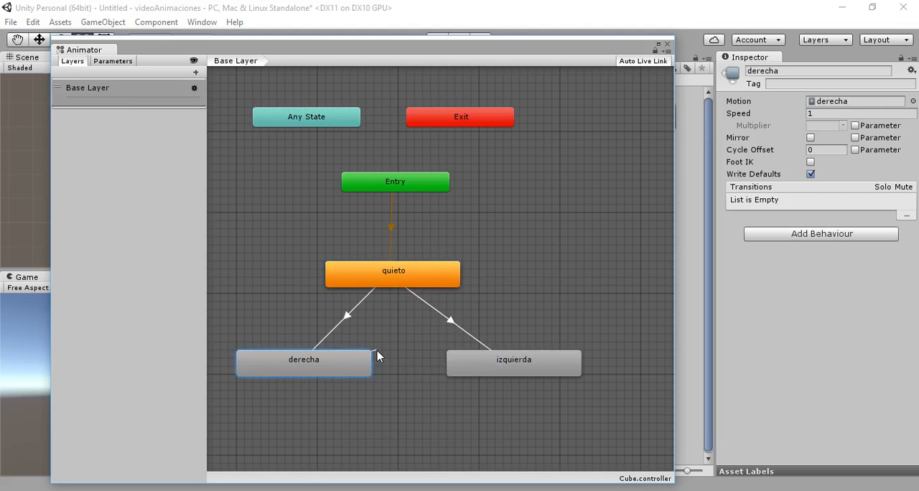
left_click(388, 286)
left_click(551, 365)
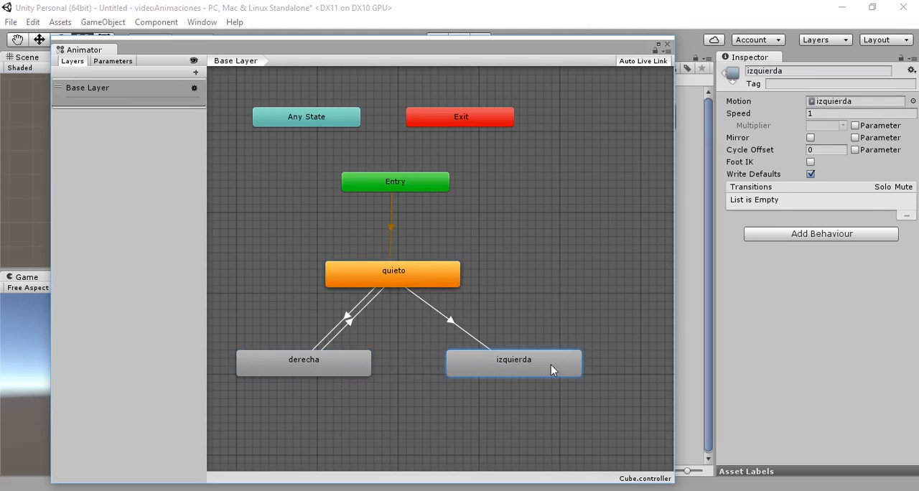
right_click(551, 365)
left_click(571, 373)
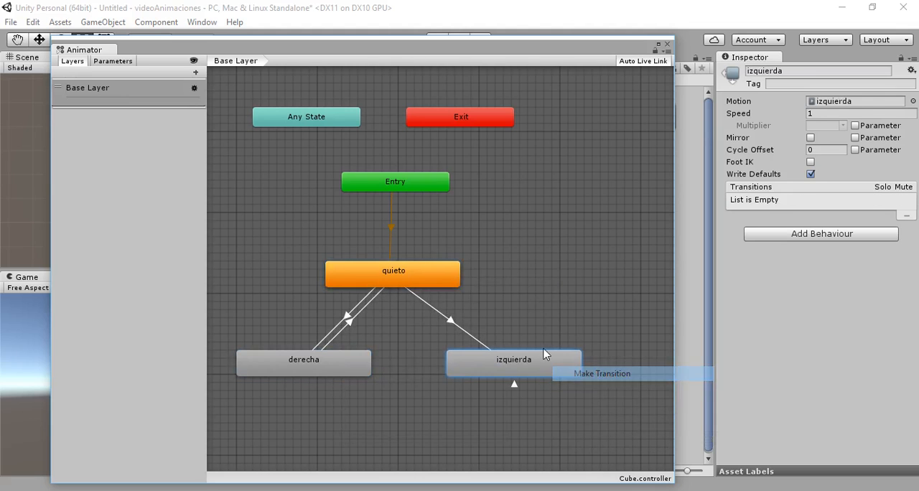
left_click(415, 282)
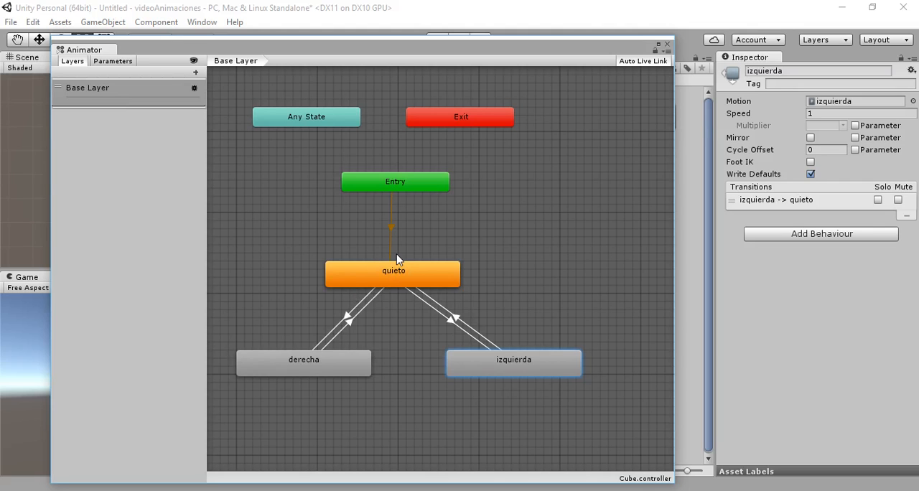
- Select the derecha -> quieto transition and add a condition to it
left_click(437, 308)
left_click(426, 309)
left_click(360, 313)
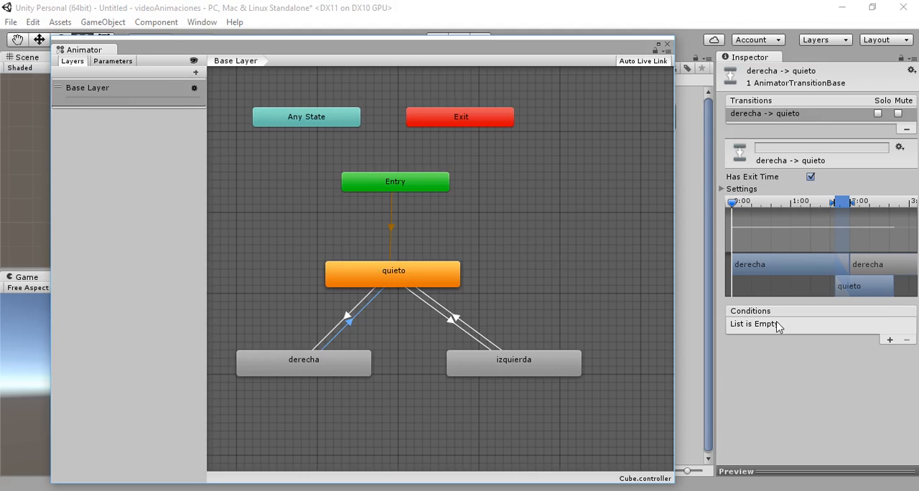
left_click(887, 339)
left_click(889, 340)
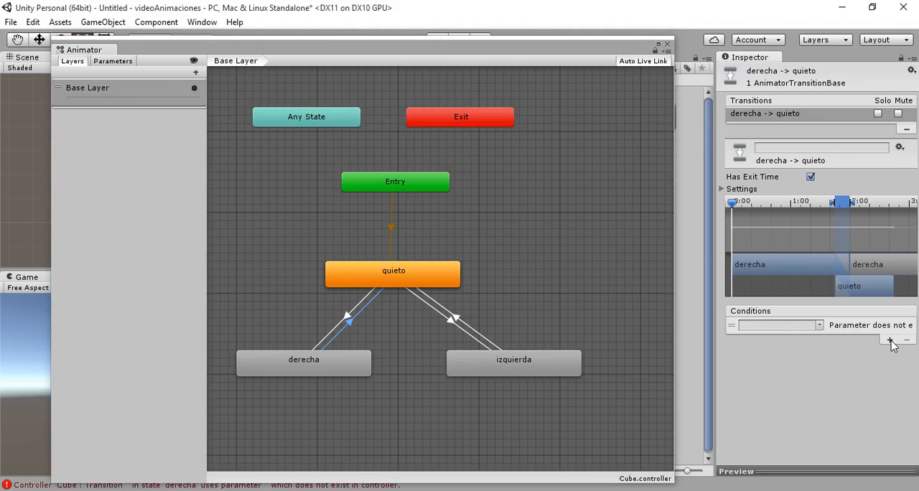
- Widen the Inspector and keep only a single condition on the derecha -> quieto transition
left_click(890, 340)
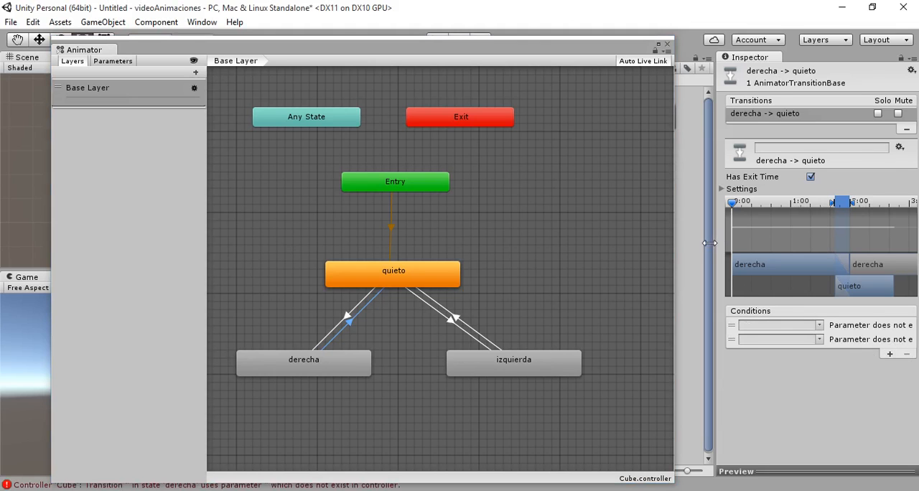
left_click_drag(715, 243, 632, 246)
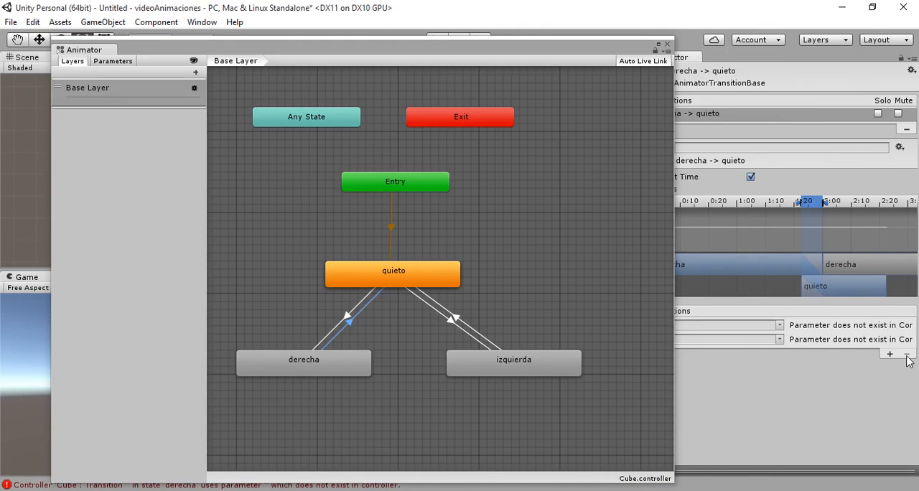
left_click(785, 327)
left_click(815, 341)
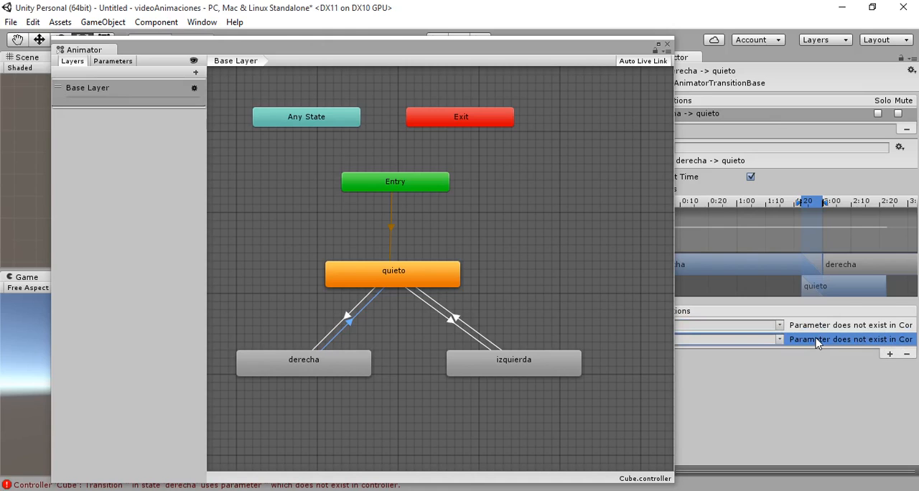
left_click(906, 353)
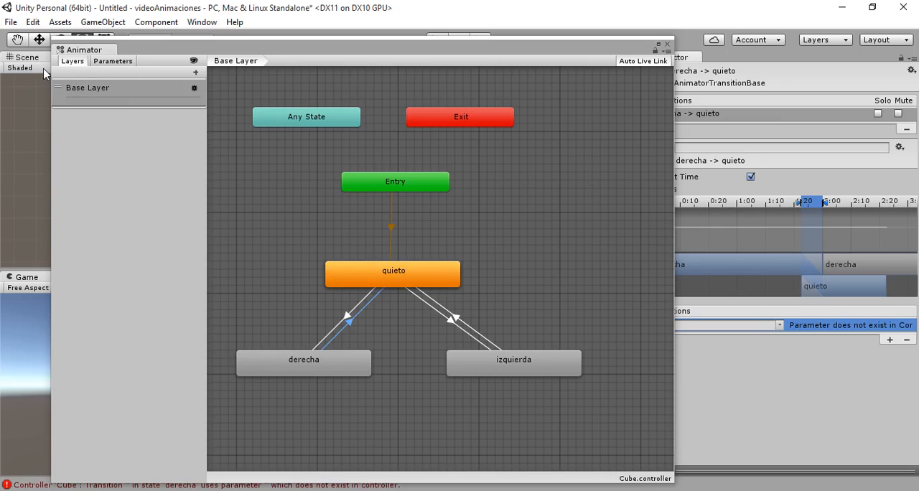
- Create a Bool parameter named der in the Cube animator controller
left_click(106, 59)
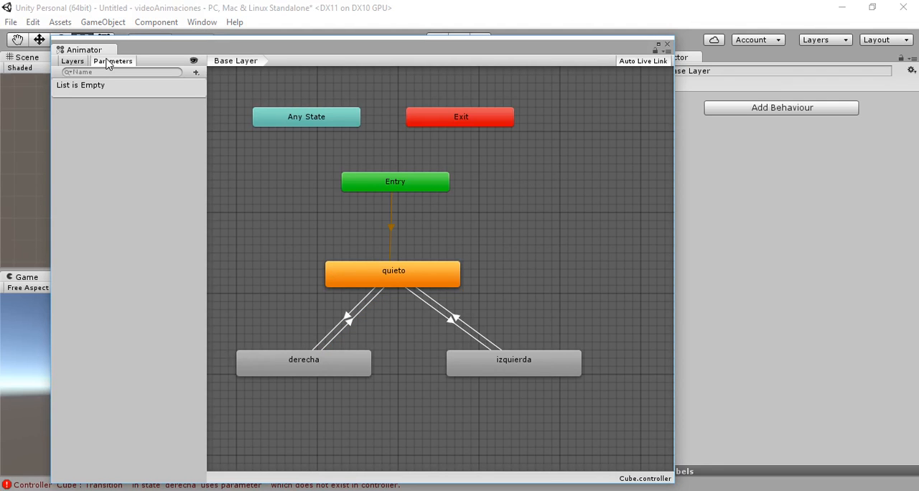
left_click(196, 72)
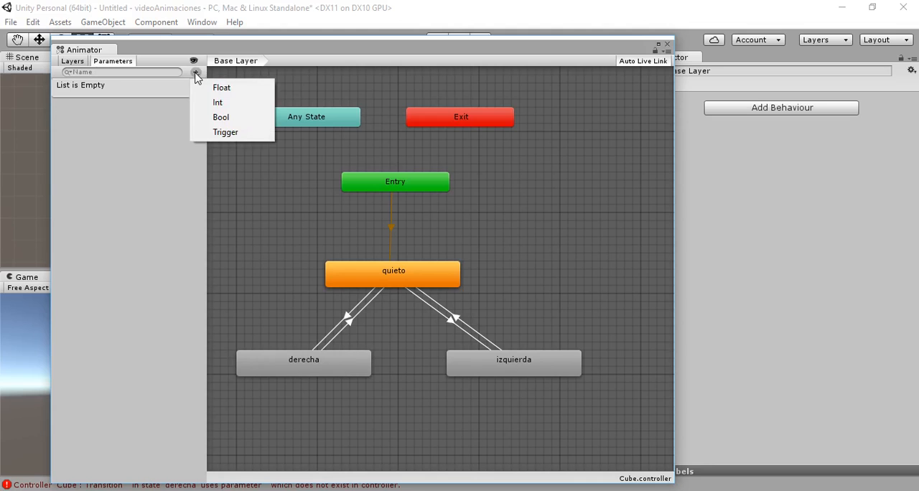
left_click(223, 117)
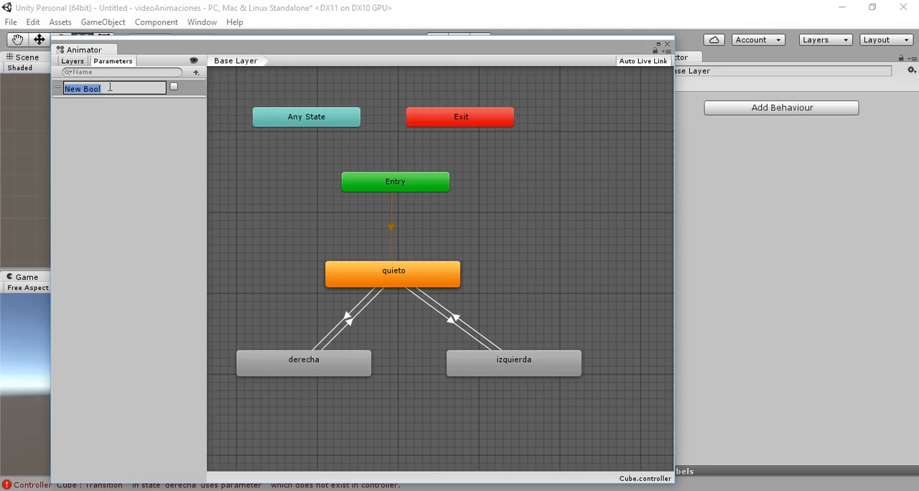
type("der")
key("Return")
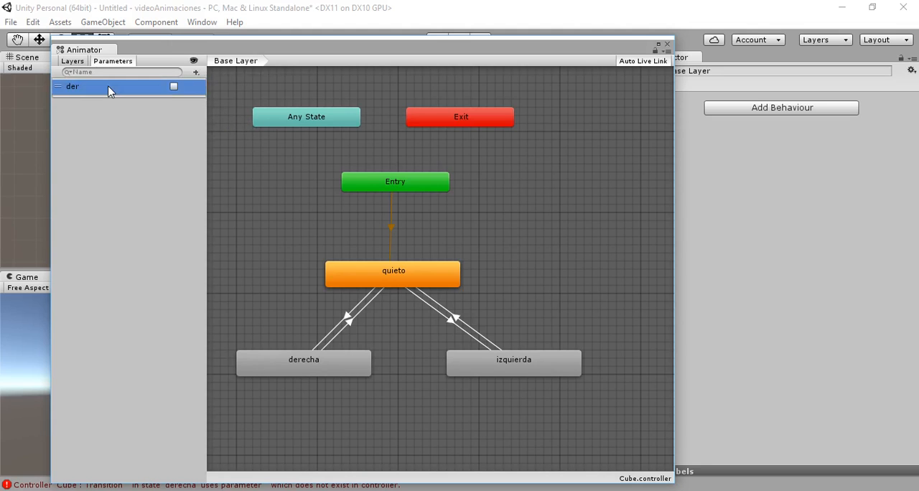
- Create two more Bool animator parameters named izq and para
left_click(197, 73)
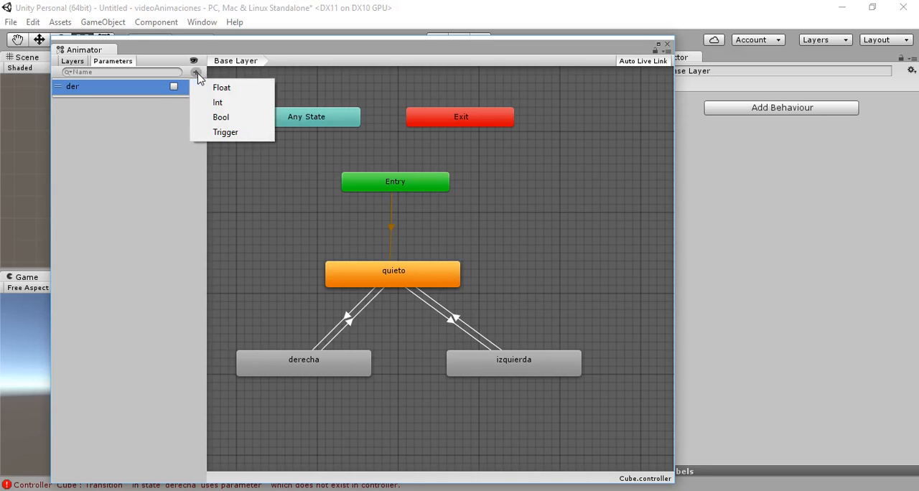
left_click(222, 118)
type("izq")
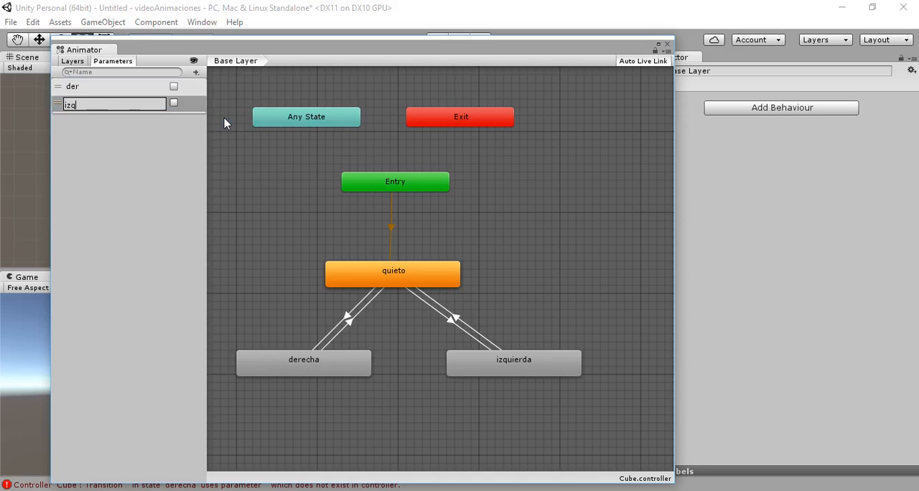
key("Return")
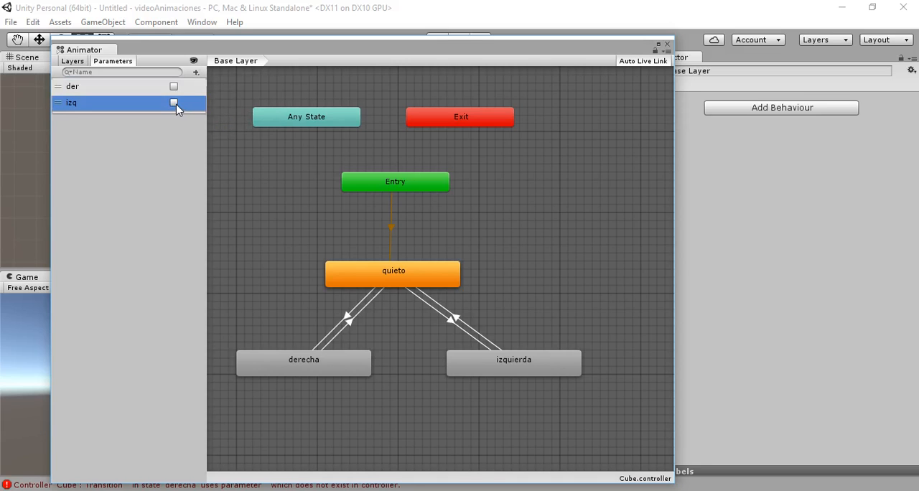
left_click(196, 72)
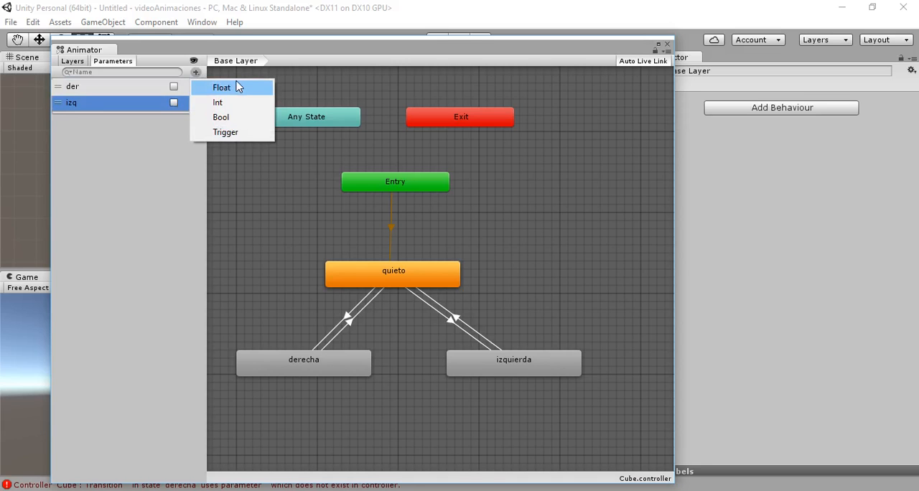
left_click(230, 117)
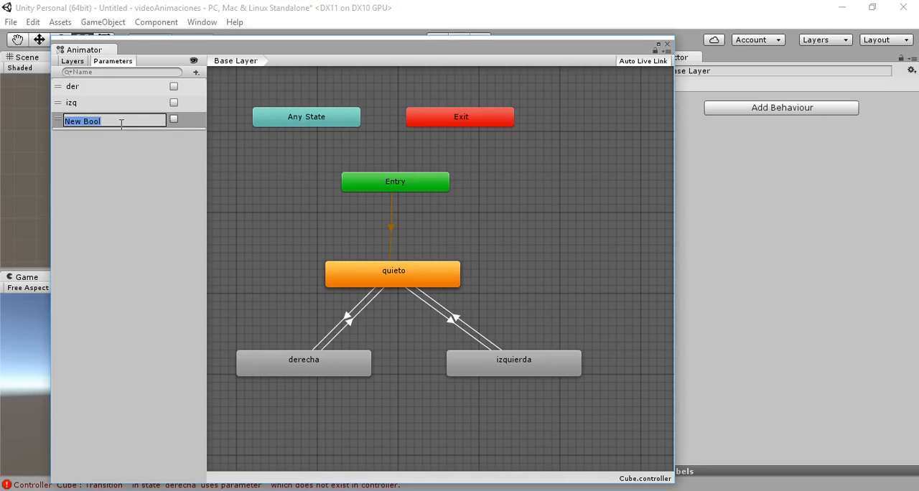
type("para")
key("Return")
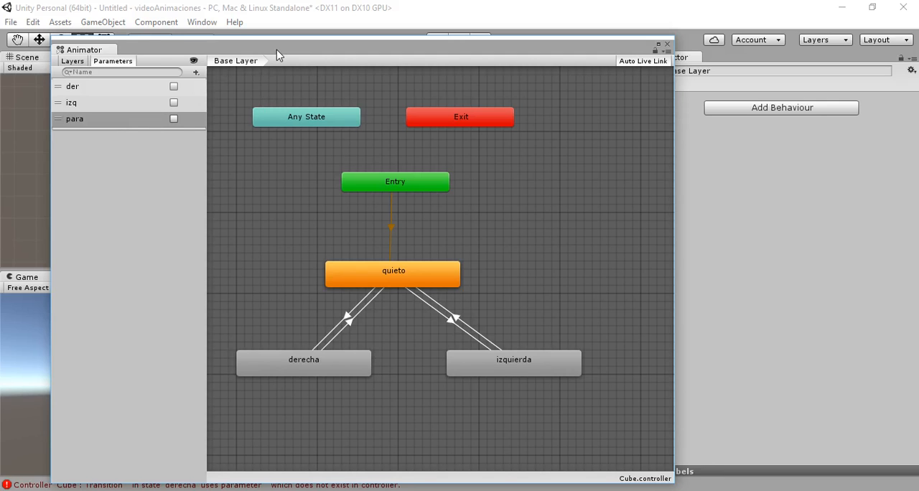
- Uncover the Inspector and give the quieto -> derecha transition the condition der equals true
left_click_drag(276, 49, 225, 41)
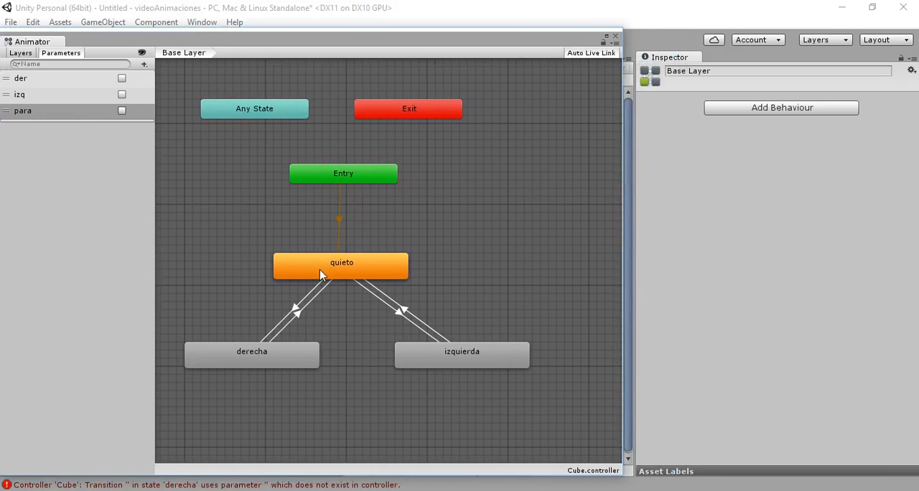
left_click(316, 292)
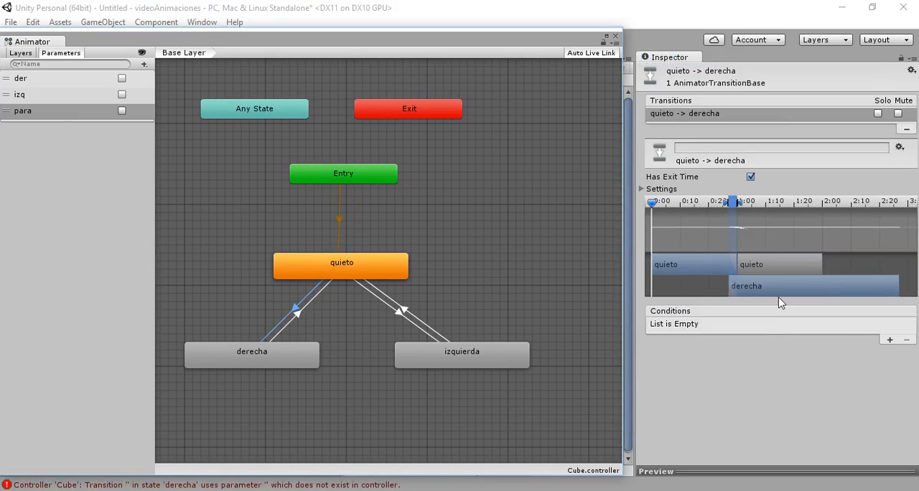
left_click(889, 340)
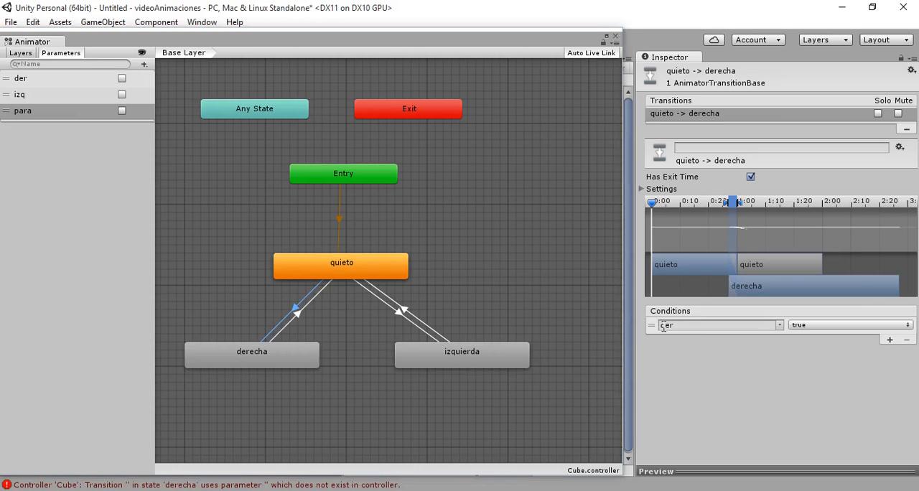
left_click(781, 327)
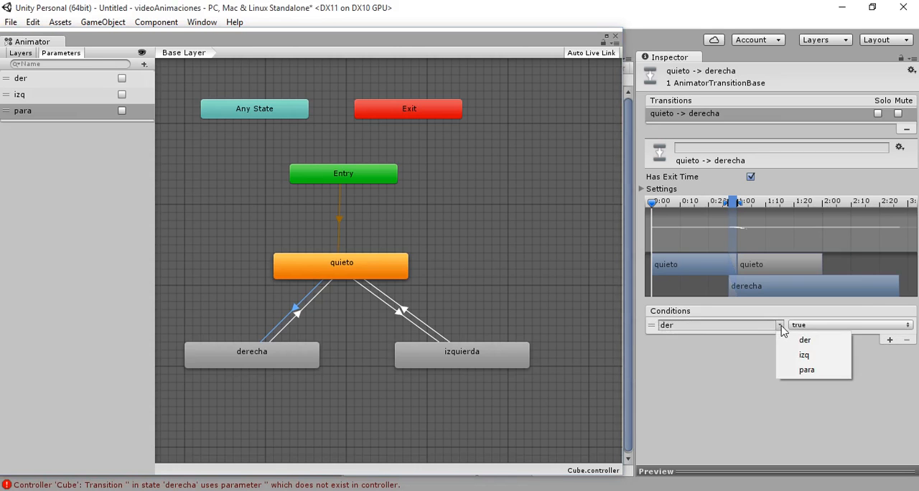
left_click(742, 393)
left_click(907, 327)
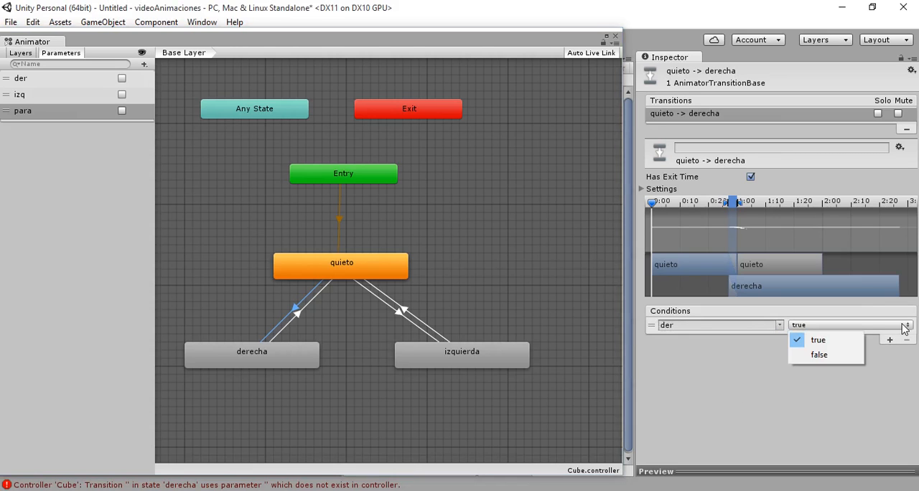
left_click(776, 399)
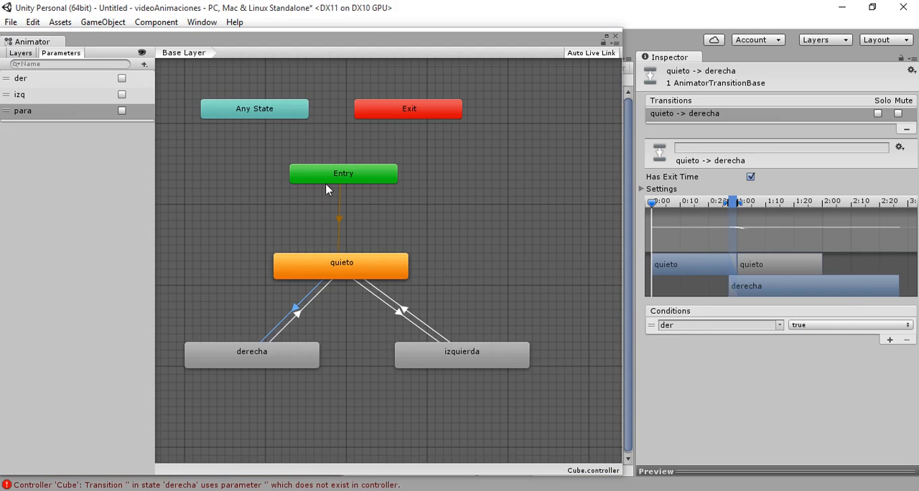
left_click(652, 326)
left_click(649, 353)
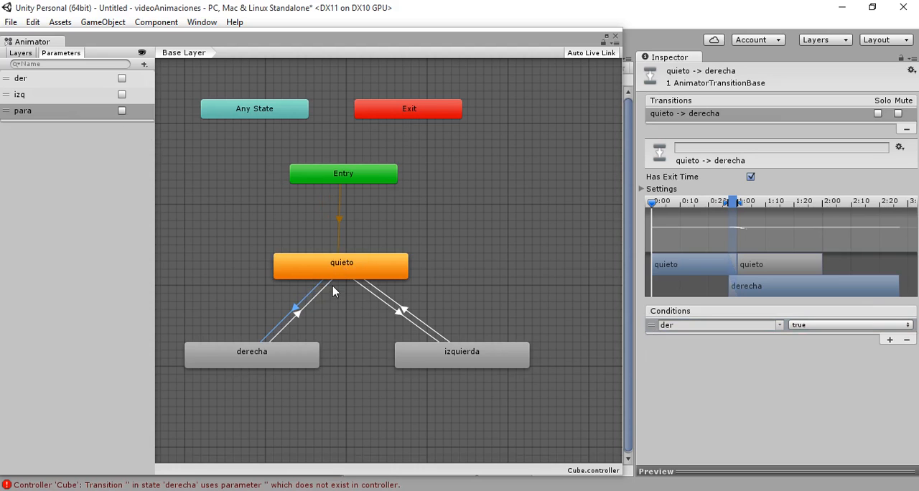
- Add a condition to the izquierda -> quieto transition that uses the izq parameter
left_click(421, 321)
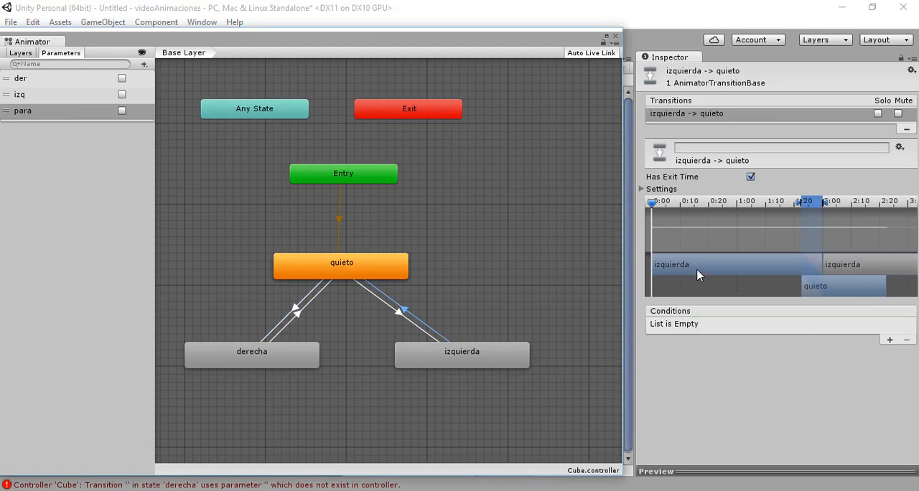
left_click(890, 340)
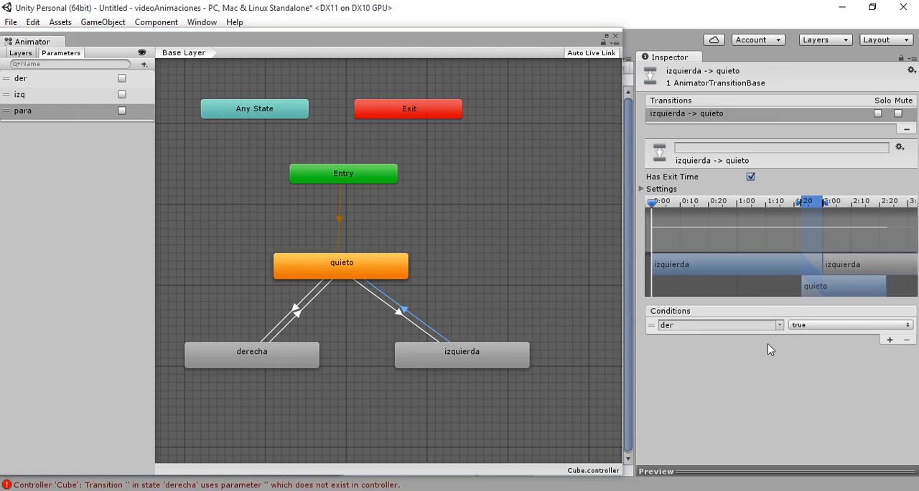
left_click(780, 325)
left_click(801, 353)
- Assign the para parameter to the existing condition of the derecha -> quieto transition
left_click(313, 303)
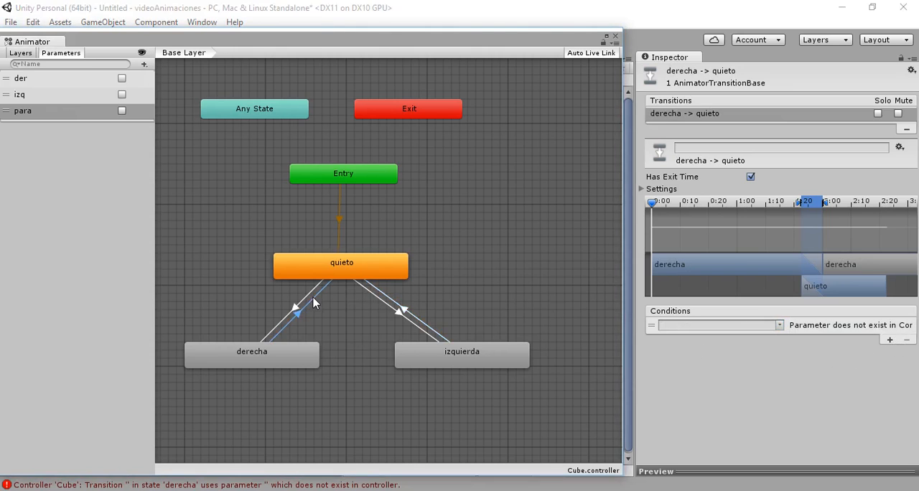
left_click(781, 325)
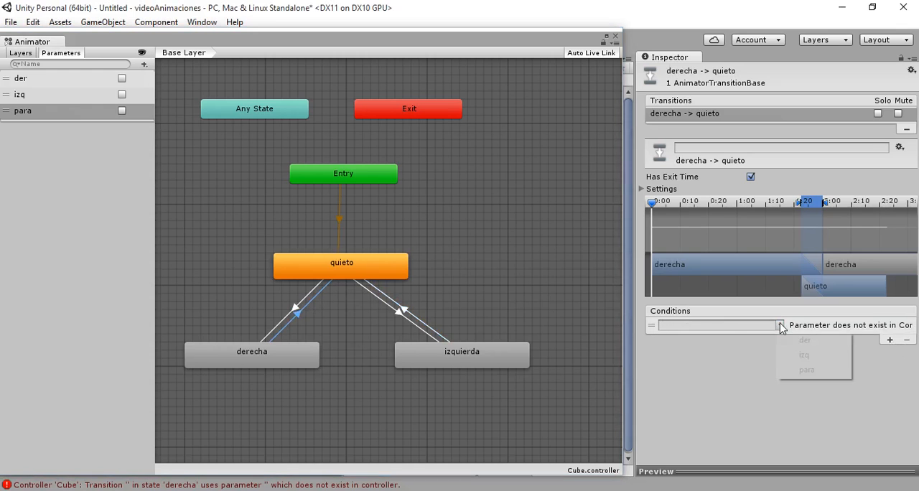
left_click(806, 372)
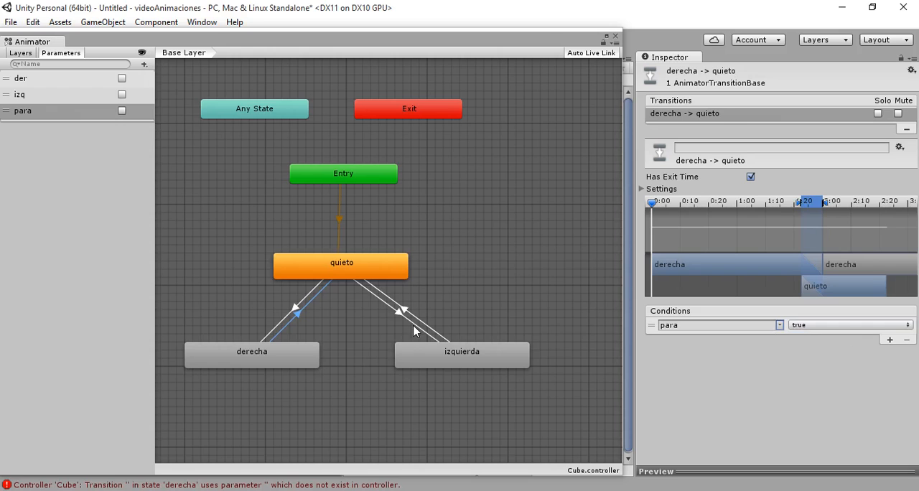
- Add a condition using the para parameter to the quieto -> izquierda transition and close the Animator window
left_click(388, 299)
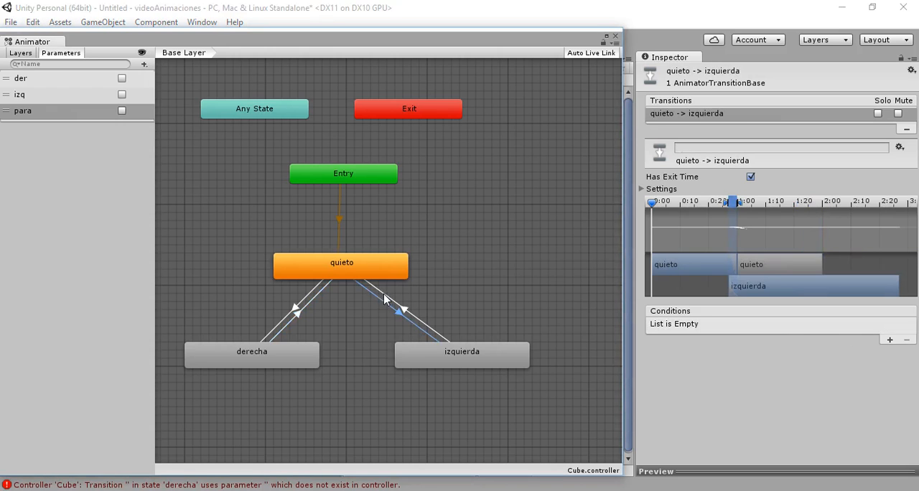
left_click(889, 341)
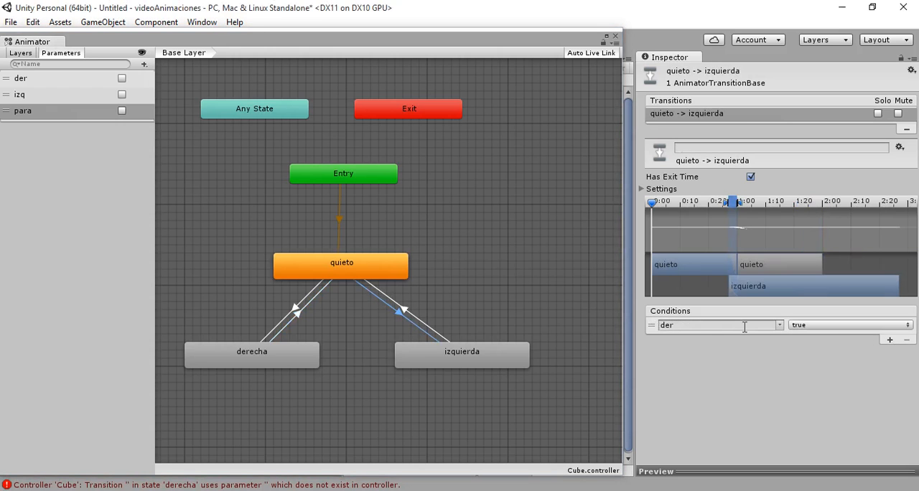
left_click(782, 327)
left_click(803, 369)
left_click(615, 36)
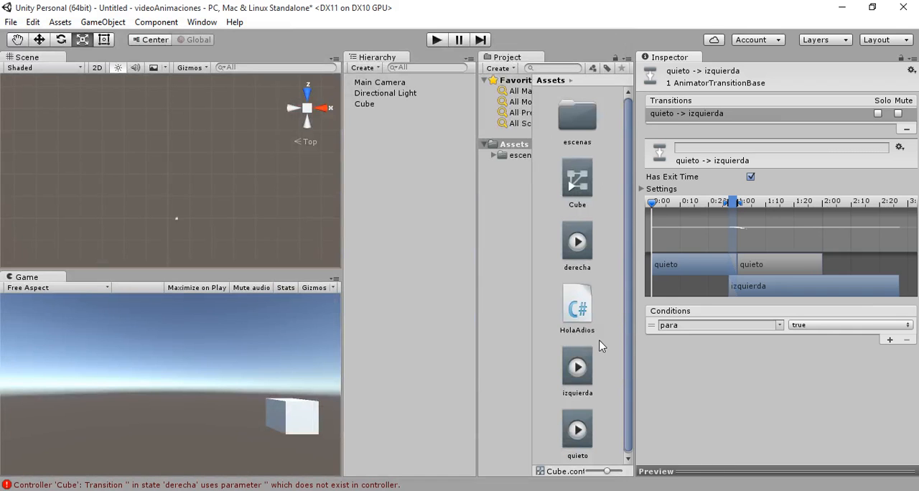
- Create a C# script named controlAnimaciones in the Assets folder
right_click(611, 107)
mouse_move(668, 119)
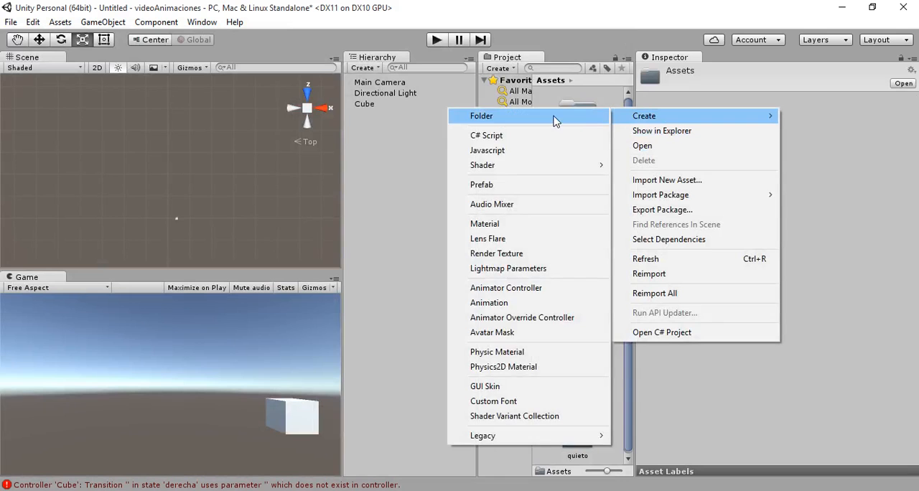
left_click(513, 136)
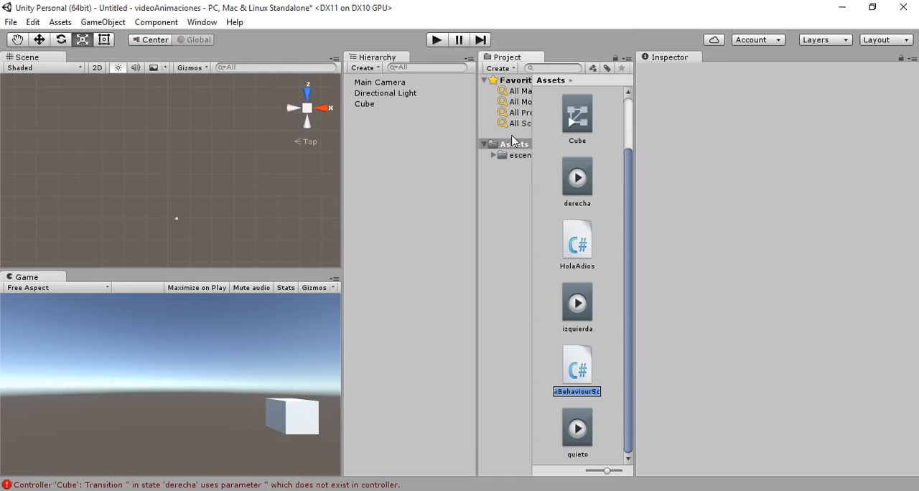
type("control")
type("Animac")
type("iones")
key("Return")
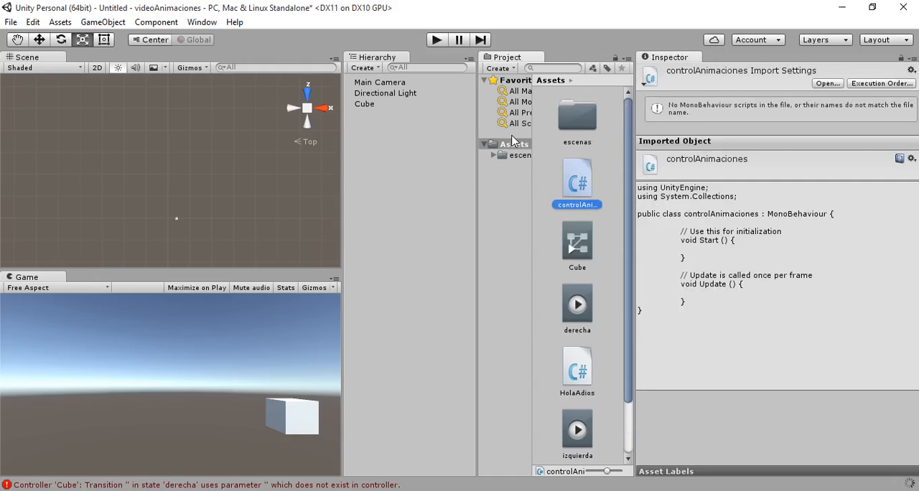
- Attach the controlAnimaciones script to the Cube and open the script in MonoDevelop
left_click(611, 221)
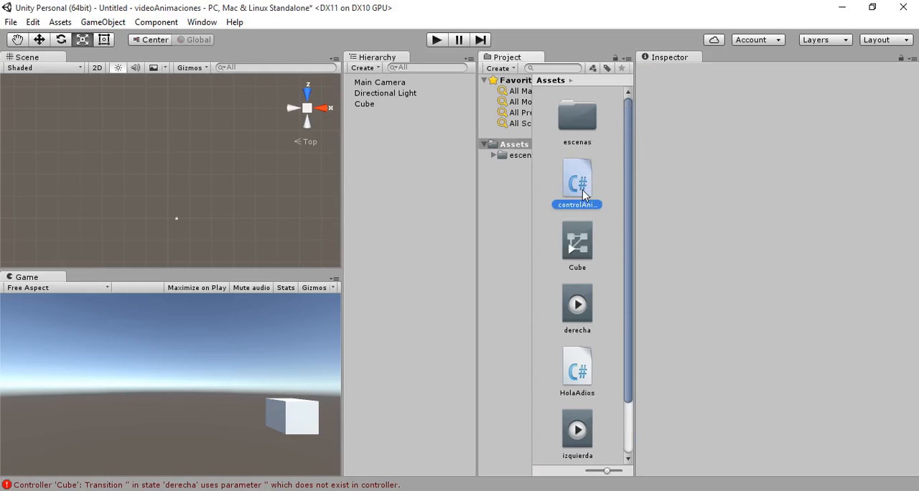
left_click_drag(566, 191, 365, 106)
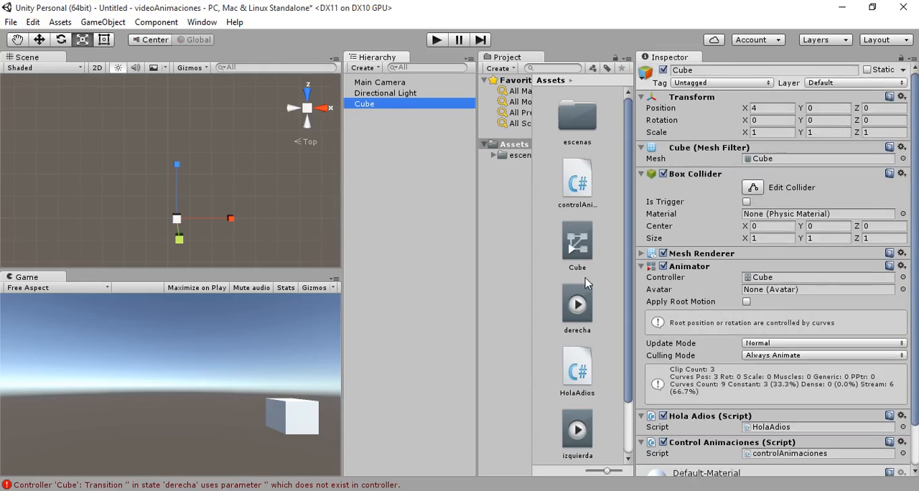
double_click(574, 186)
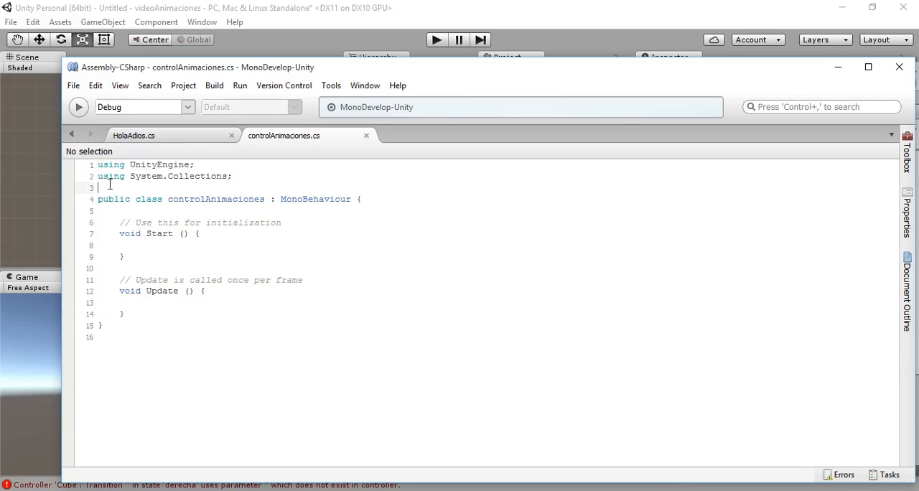
- Declare an Animator variable named animator in the controlAnimaciones class, above the Start method
left_click(138, 210)
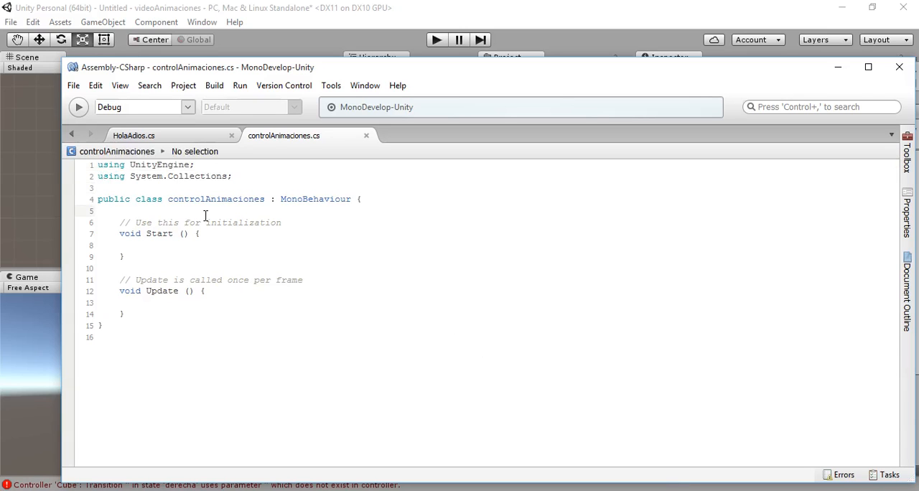
key("Return")
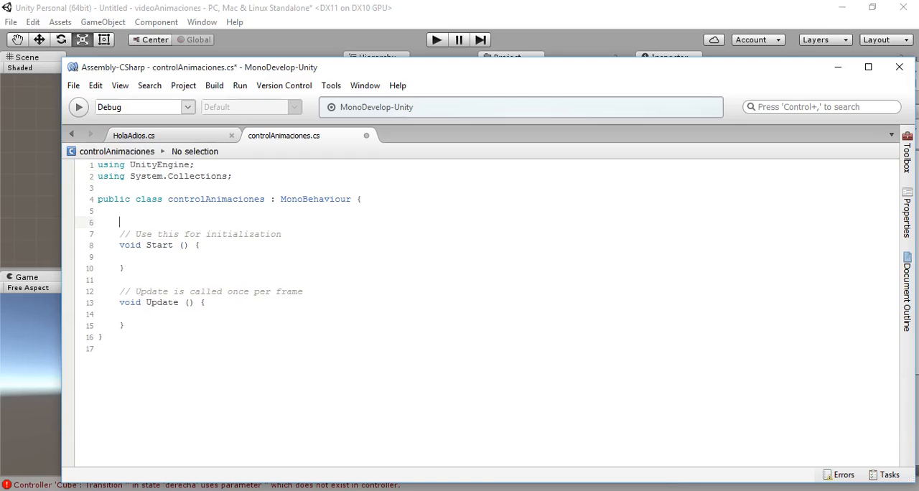
type("Ani")
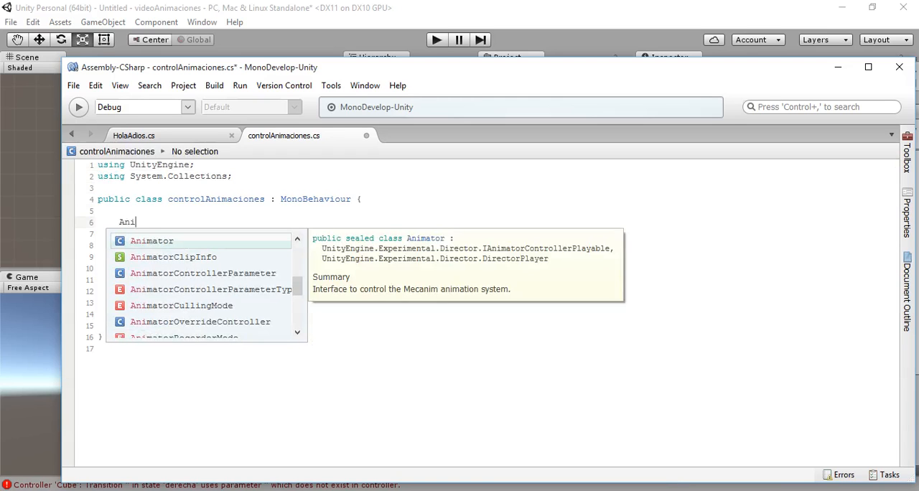
type("mat")
key("Return")
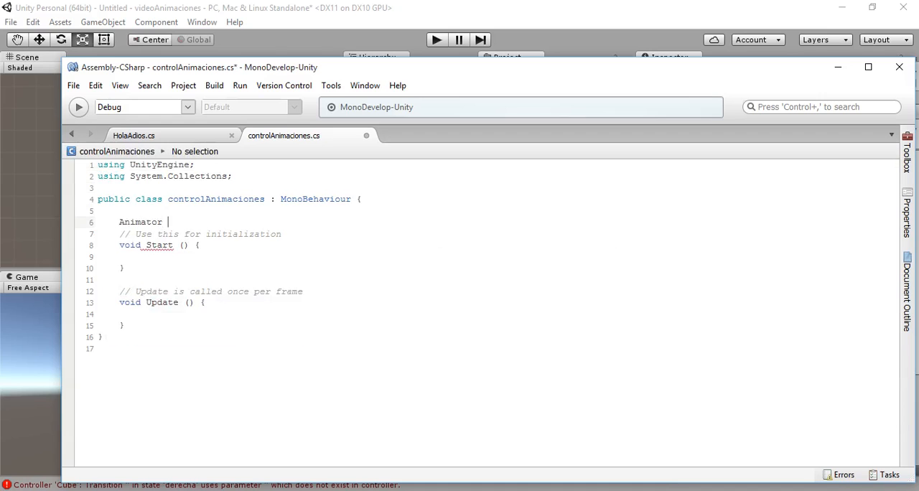
type("animator;")
- Shorten the name of the declared Animator variable to anim
left_click_drag(190, 222, 207, 221)
left_click(211, 221)
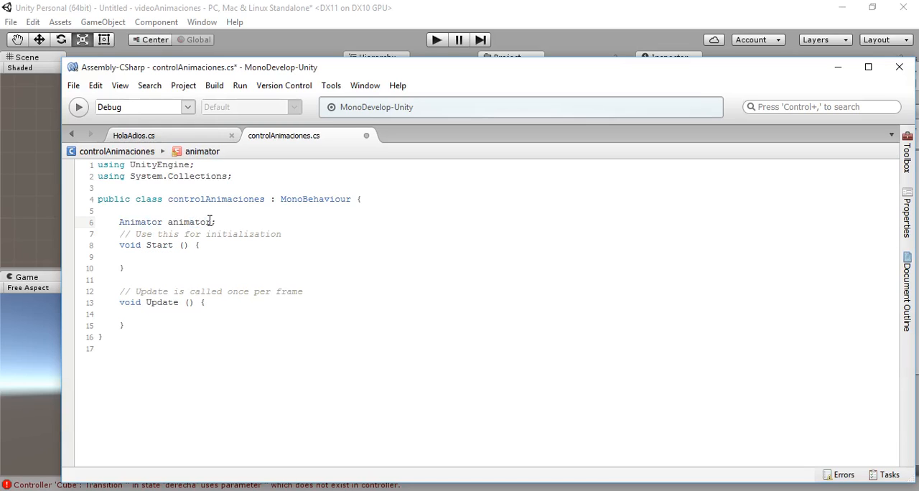
key("BackSpace")
key("BackSpace")
key("BackSpace")
key("BackSpace")
- In the Start method, assign GetComponent<Animator> () to the anim variable
left_click(164, 257)
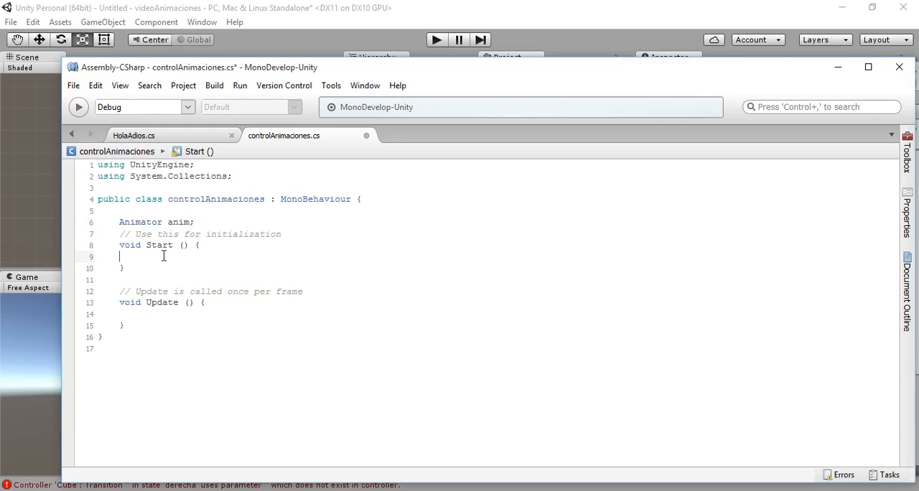
type("anim ")
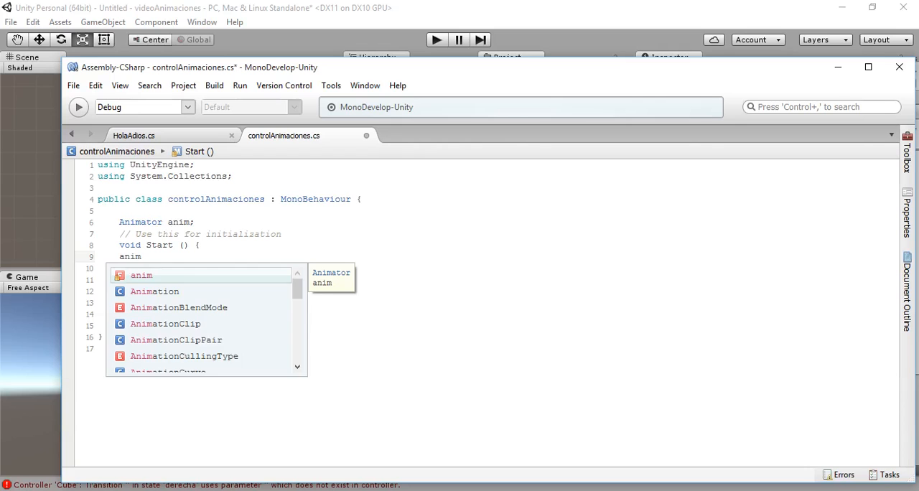
type("= Get")
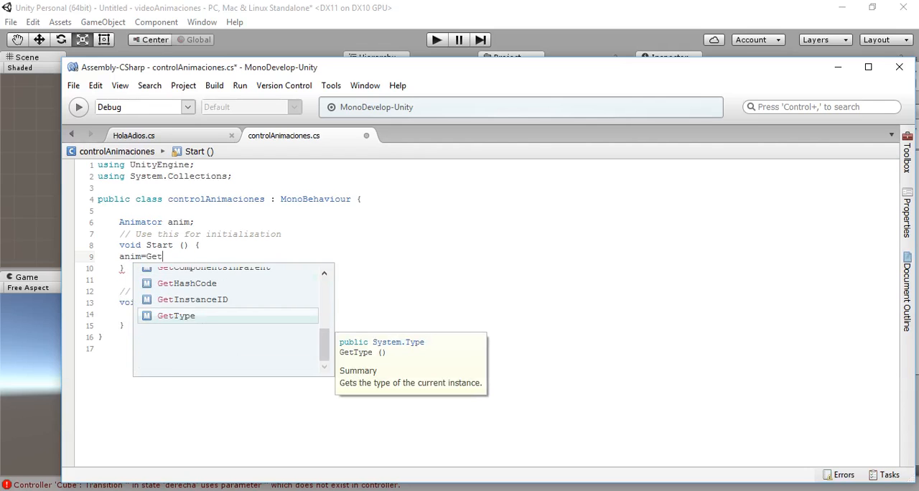
type("Componen")
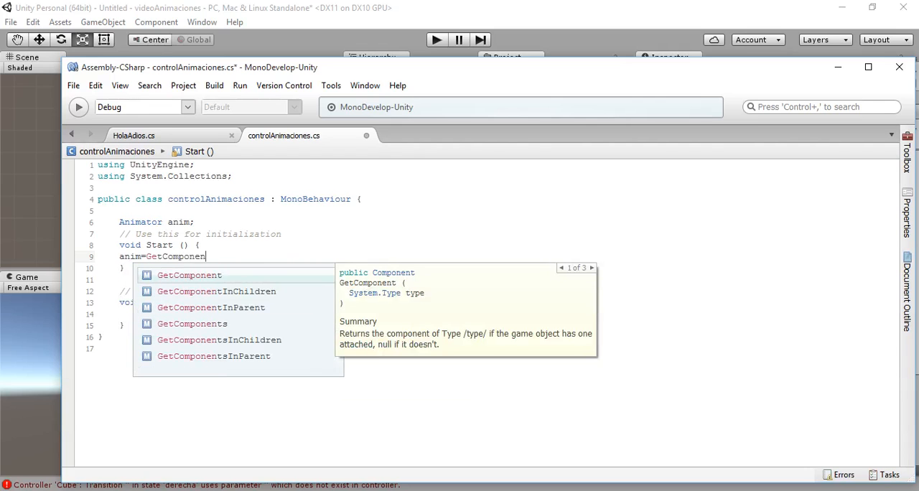
type("t<")
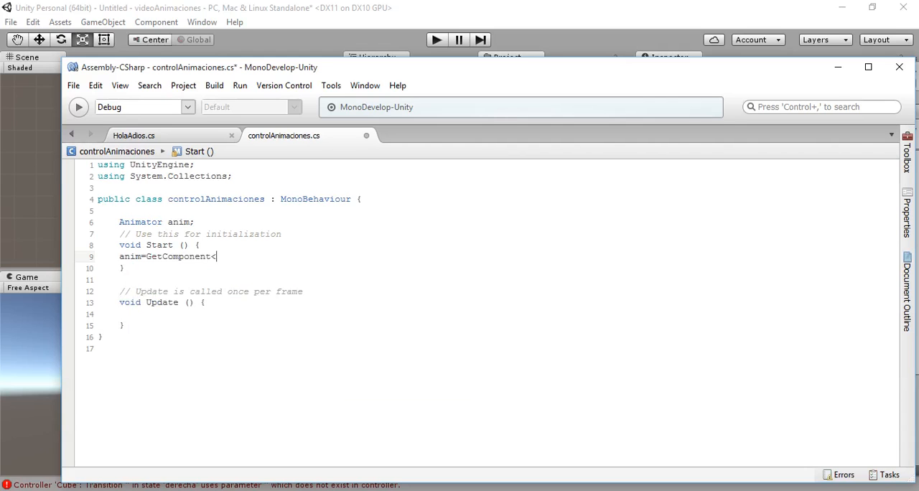
type("Animat")
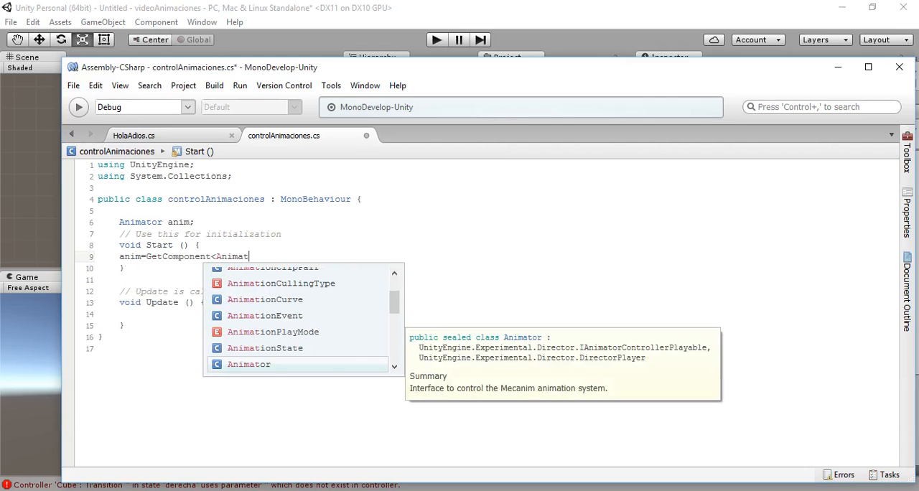
type("or> ")
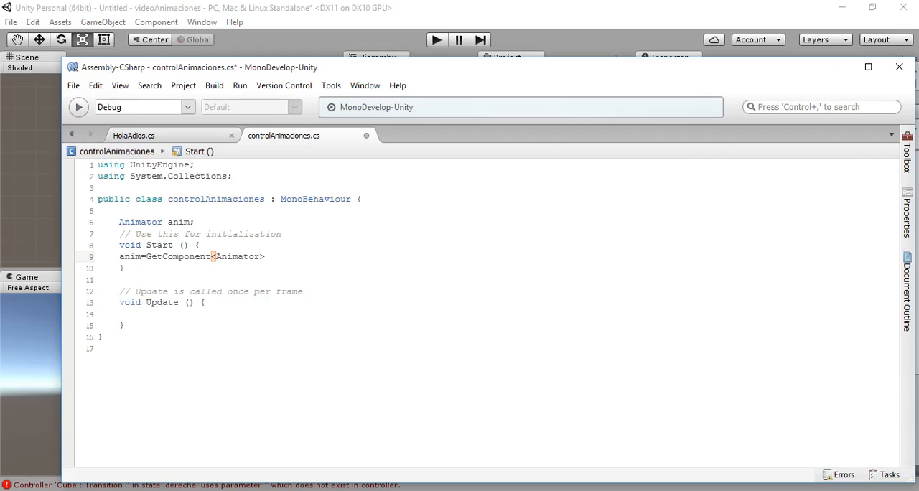
type("();")
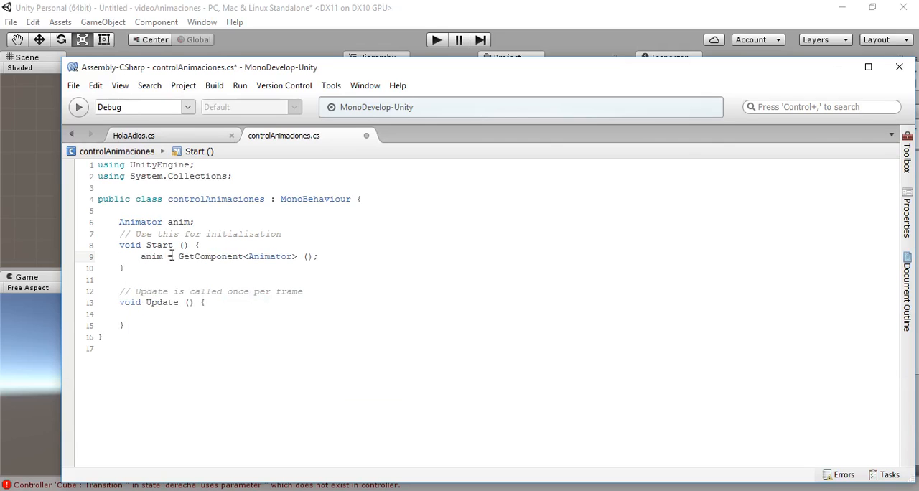
- Write an if statement in the Update method with an Input.GetKeyDown (KeyCode.D) check
left_click(139, 316)
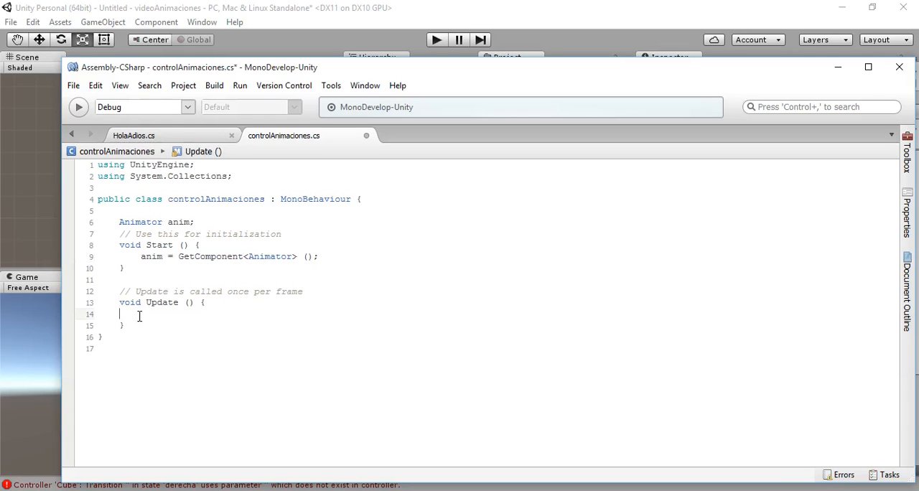
type("if()")
type("Input")
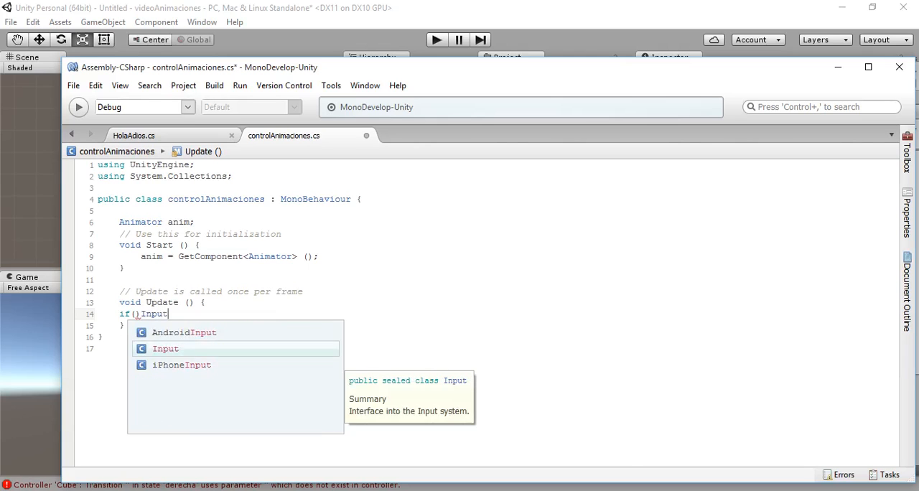
type(".Get")
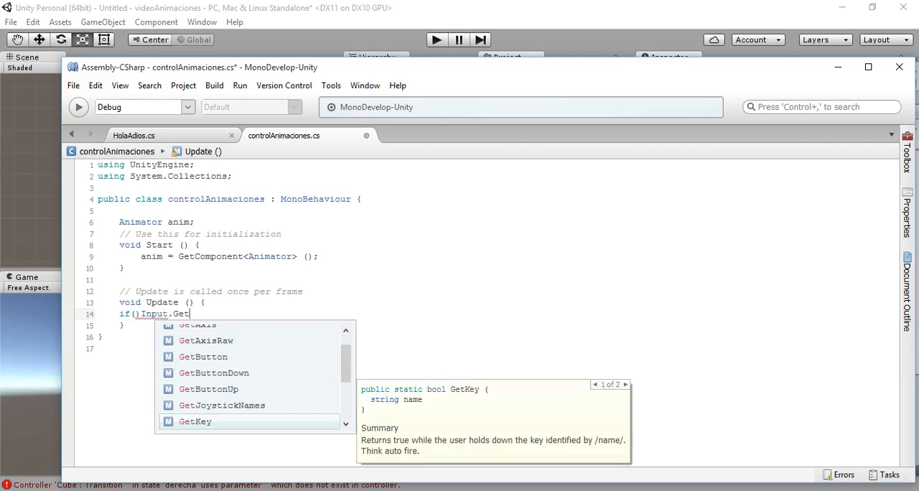
type("KeyDown ()")
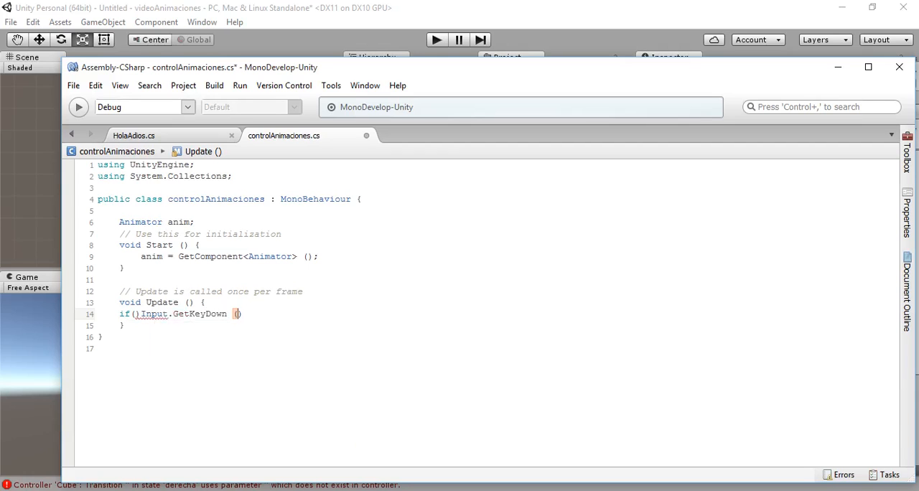
type("KeyCod")
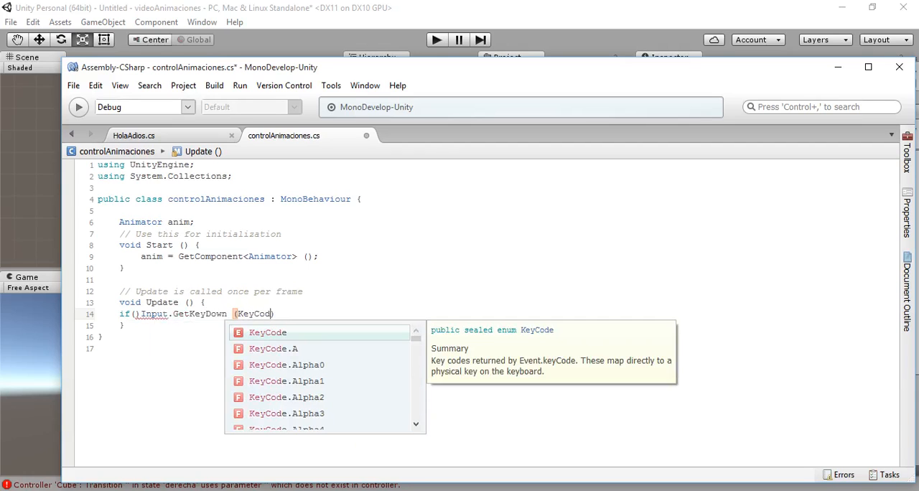
type("e.D")
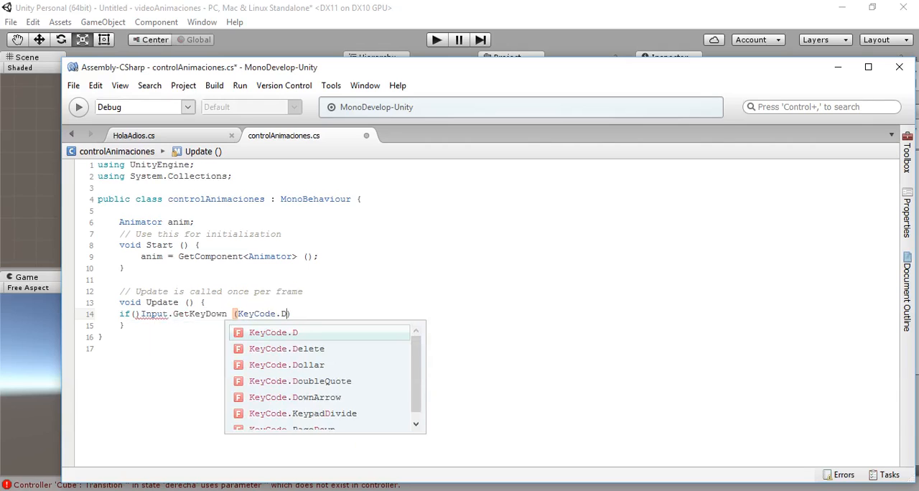
type(")")
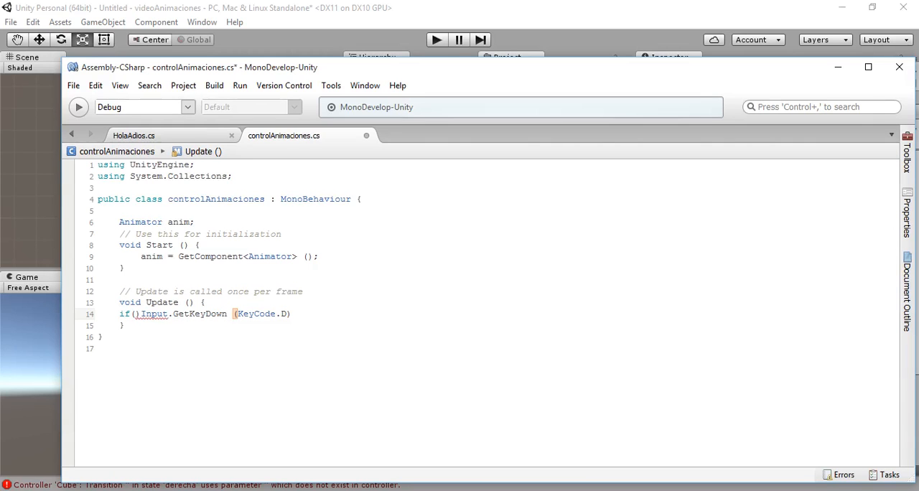
type(")")
- Fix the parentheses so the if statement encloses the GetKeyDown call, and add a braced body to it
left_click(141, 314)
key("BackSpace")
left_click(314, 314)
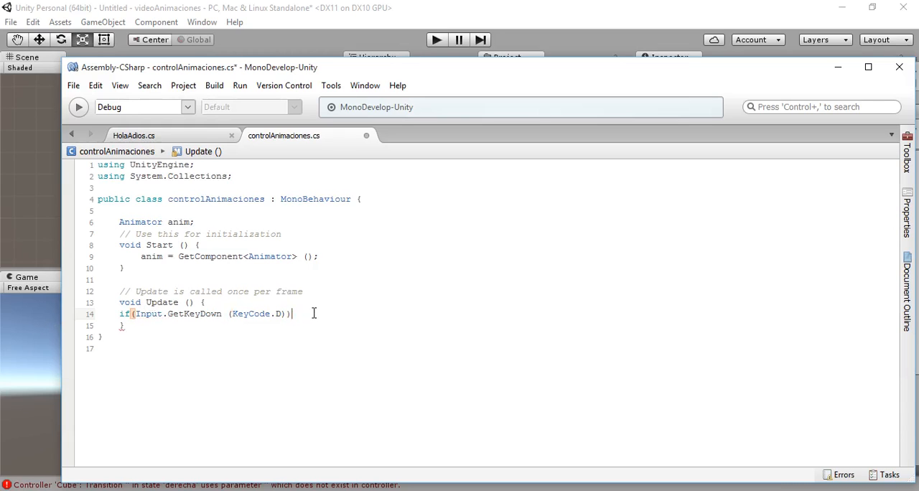
type("{")
key("Return")
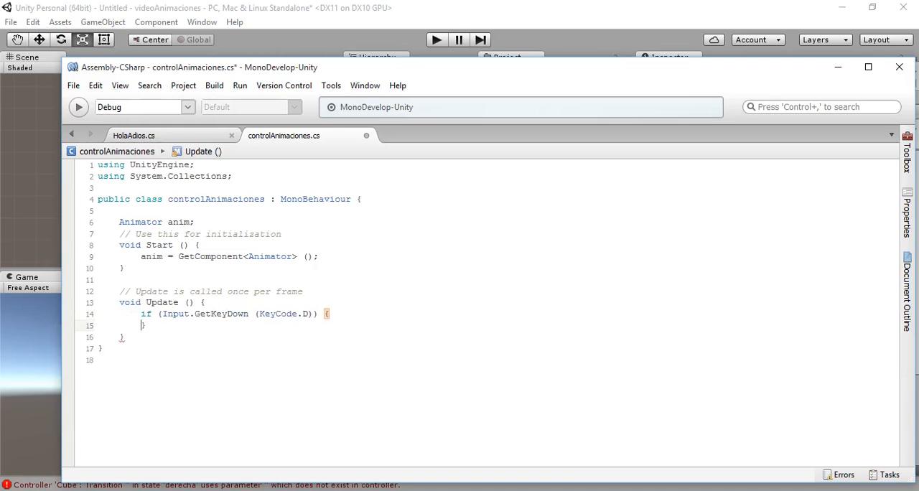
- Inside the KeyCode.D block, add anim.SetBool ("der",true); and put the closing brace on its own line
type("anim")
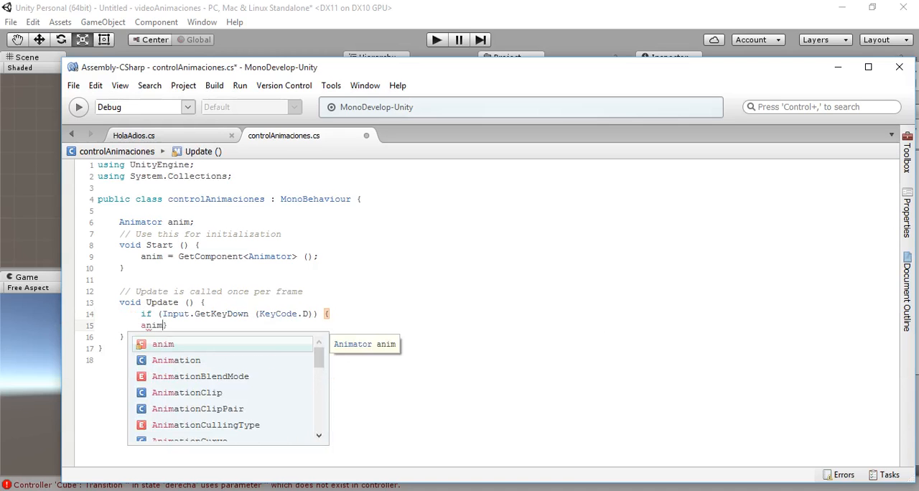
type(".")
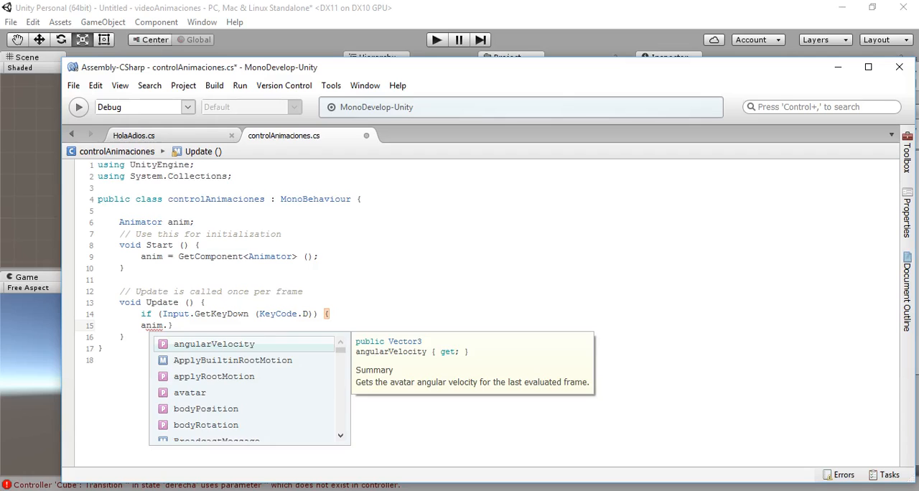
type("Set")
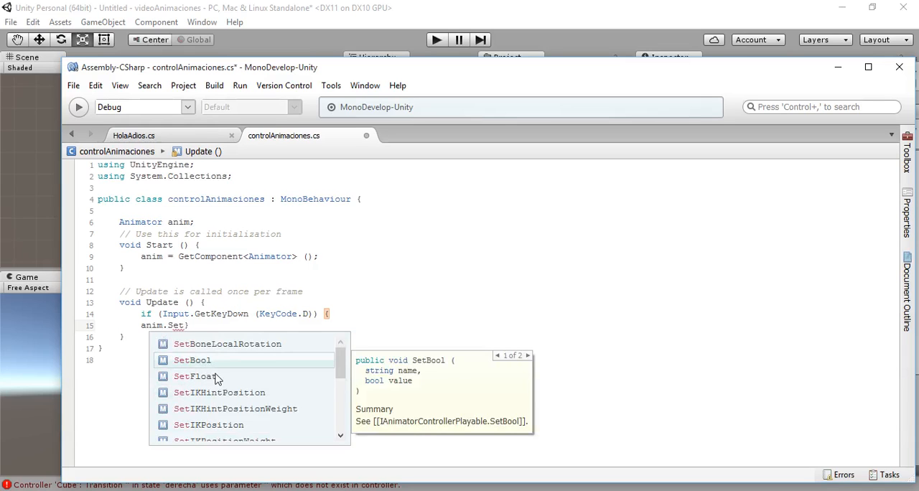
type("Bool")
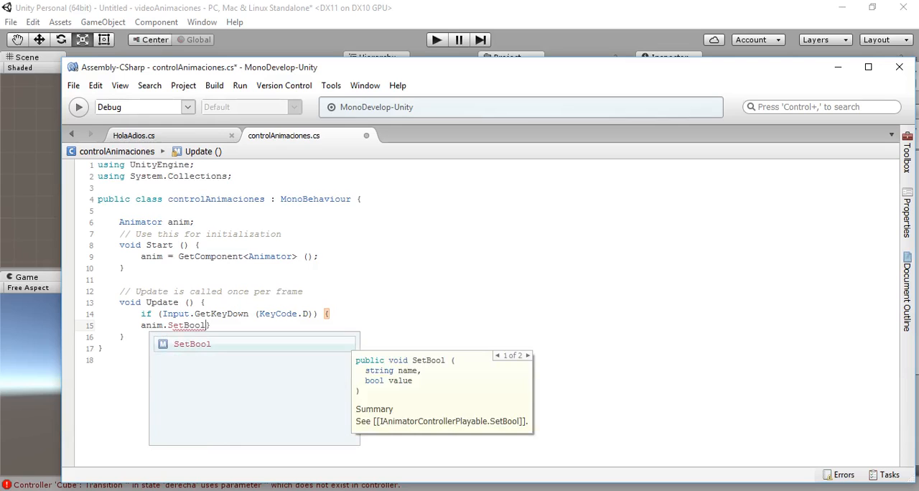
type("()")
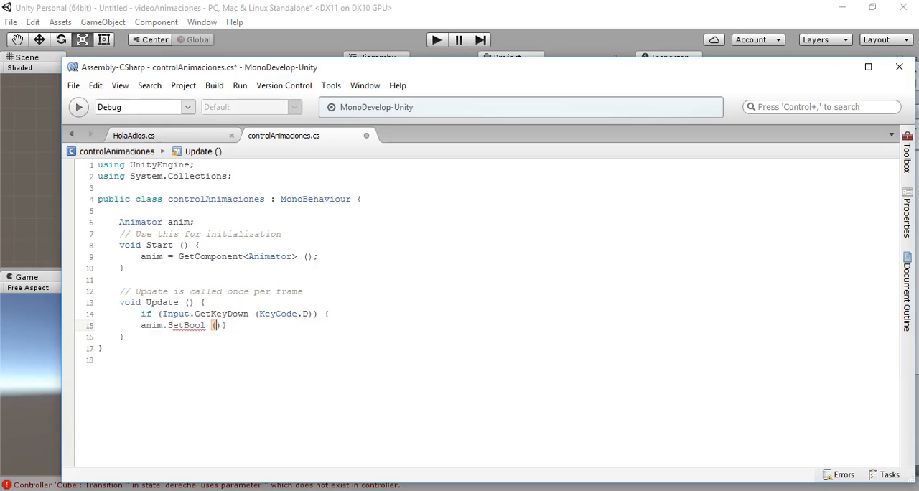
type("\"der\"")
key("BackSpace")
type("\"")
key("Right")
type(",true);")
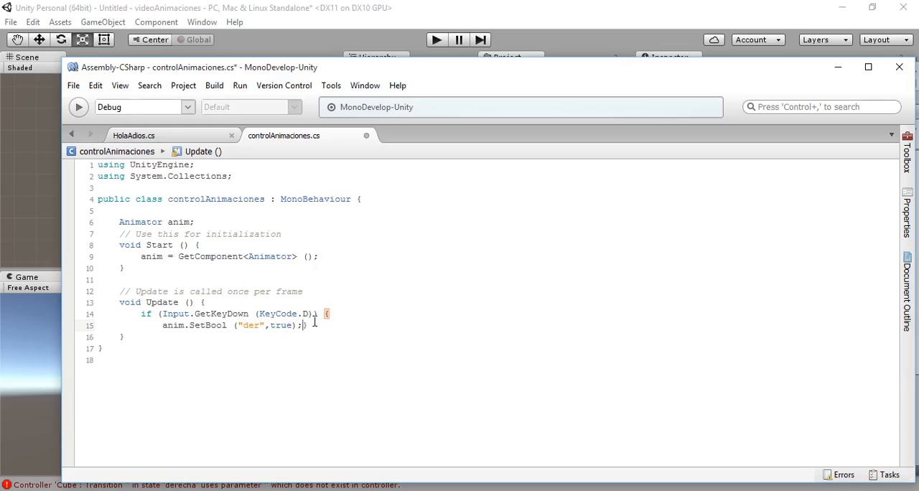
key("Return")
key("Left")
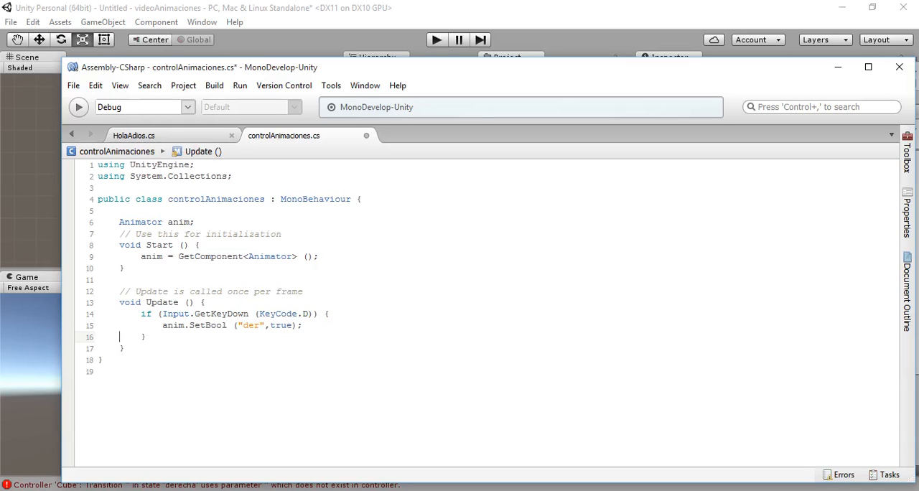
- Add two copies of the anim.SetBool ("der",true); line below the original within the KeyCode.D block
key("Return")
type("ani")
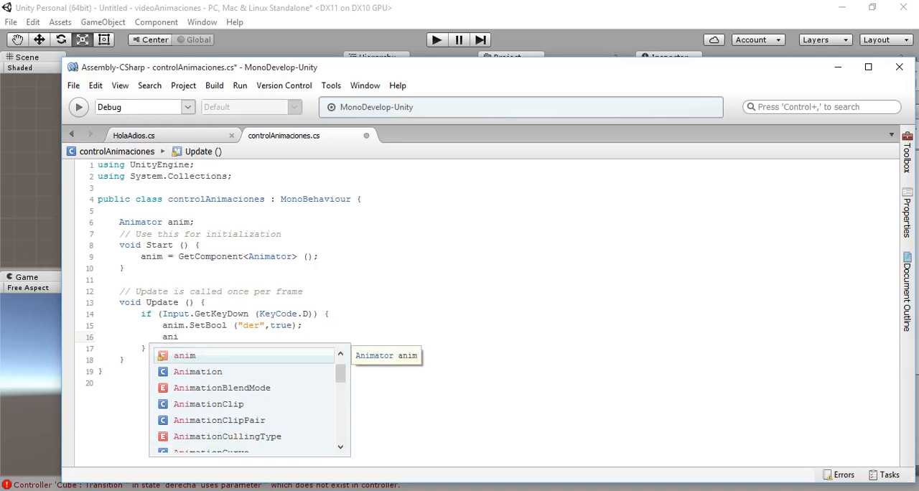
type("m")
left_click_drag(164, 325, 314, 329)
key("ctrl+c")
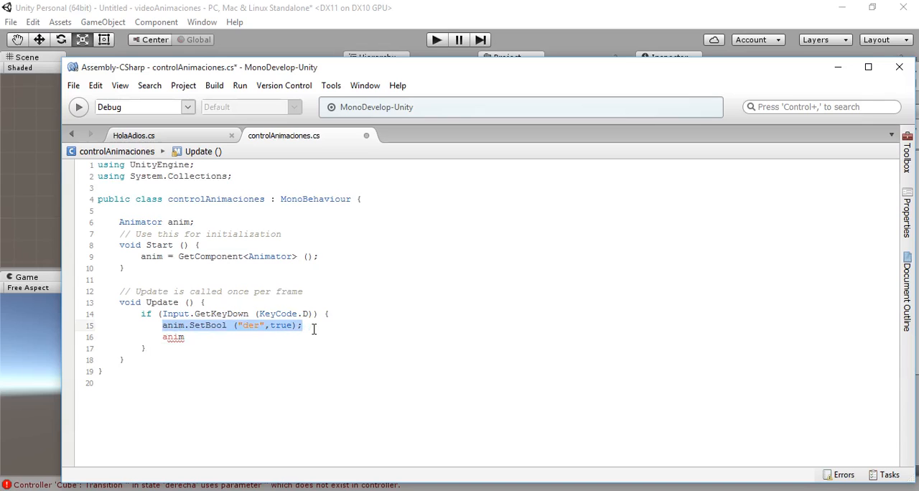
left_click_drag(163, 337, 203, 336)
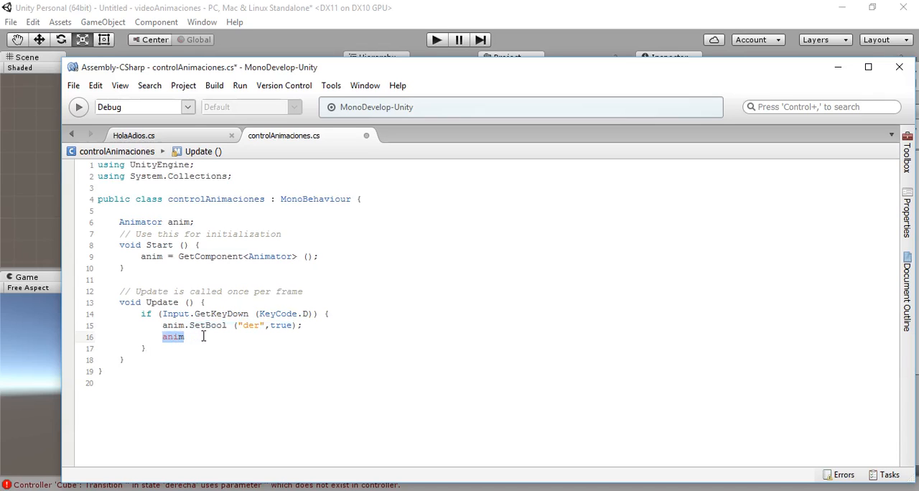
key("ctrl+v")
key("Return")
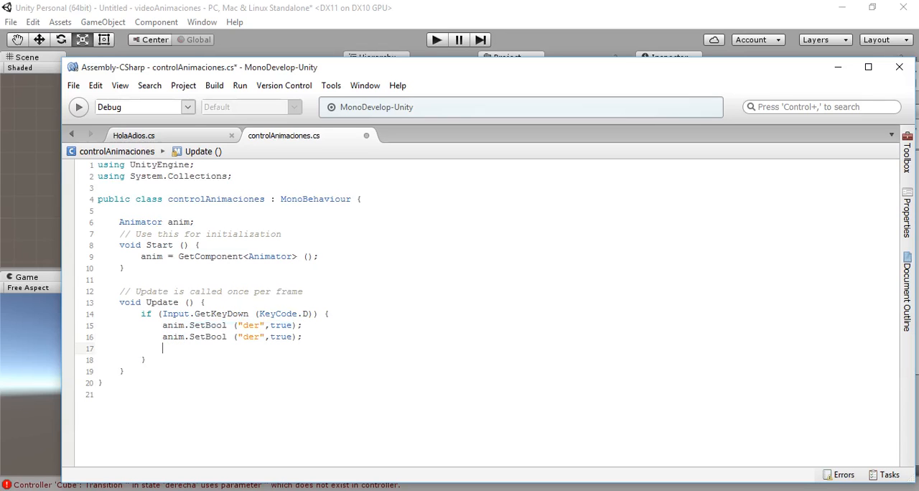
key("ctrl+v")
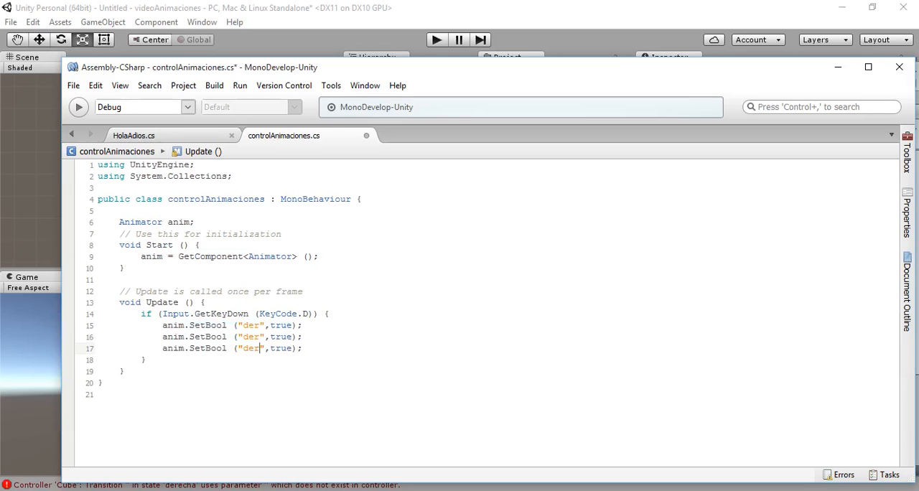
- Change the second SetBool line in the KeyCode.D block to parameter "izq" with the value false
left_click(244, 337)
key("BackSpace")
key("BackSpace")
key("BackSpace")
type("izq")
key("BackSpace")
key("BackSpace")
key("BackSpace")
type("fals")
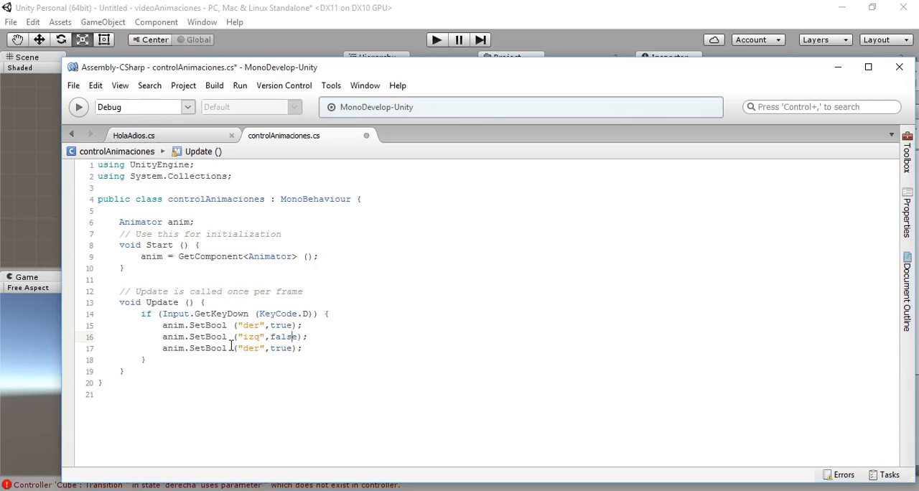
- Change the third SetBool line in the KeyCode.D block to parameter "para" with the value false
left_click_drag(243, 346, 255, 347)
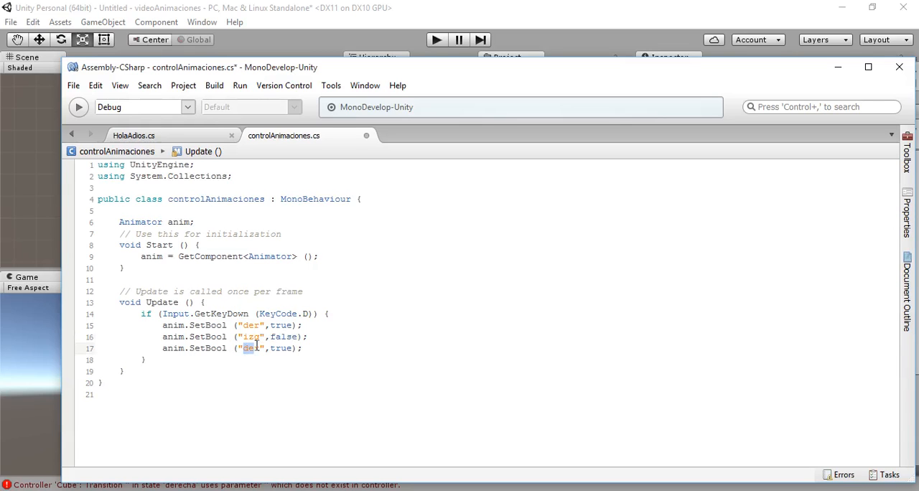
type("para")
left_click_drag(276, 347, 298, 347)
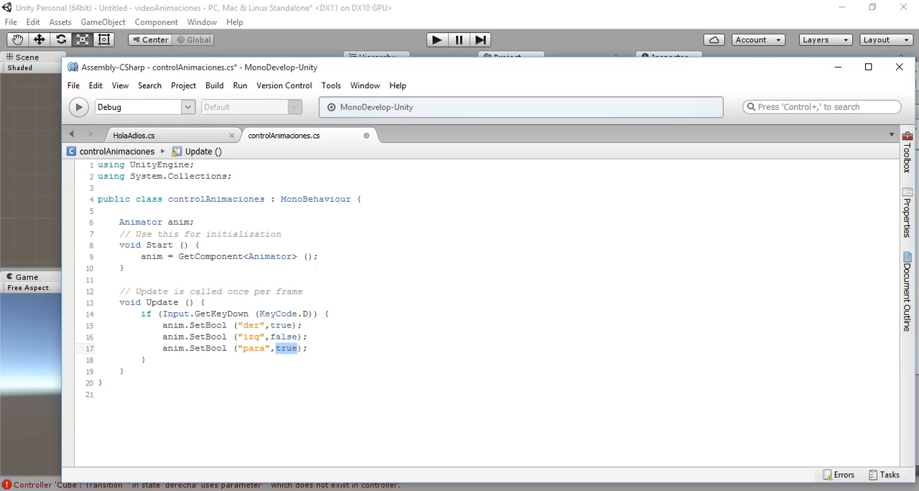
type("falsa")
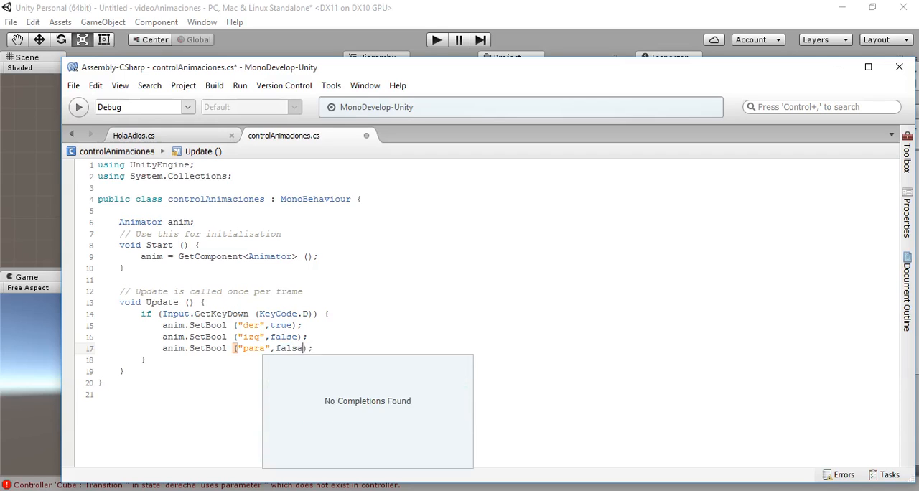
key("BackSpace")
type("e")
left_click(327, 325)
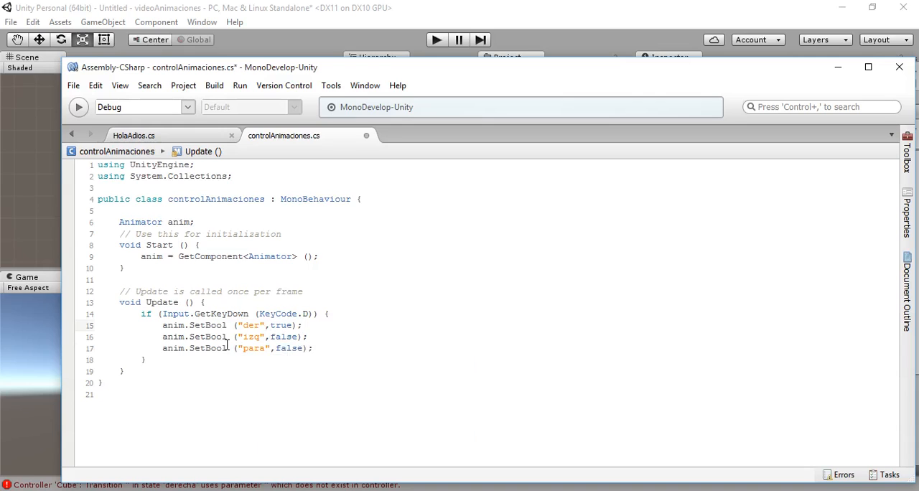
- Duplicate the whole KeyCode.D if block directly below itself and change the copy's key to KeyCode.A
left_click_drag(141, 314, 217, 364)
key("ctrl+c")
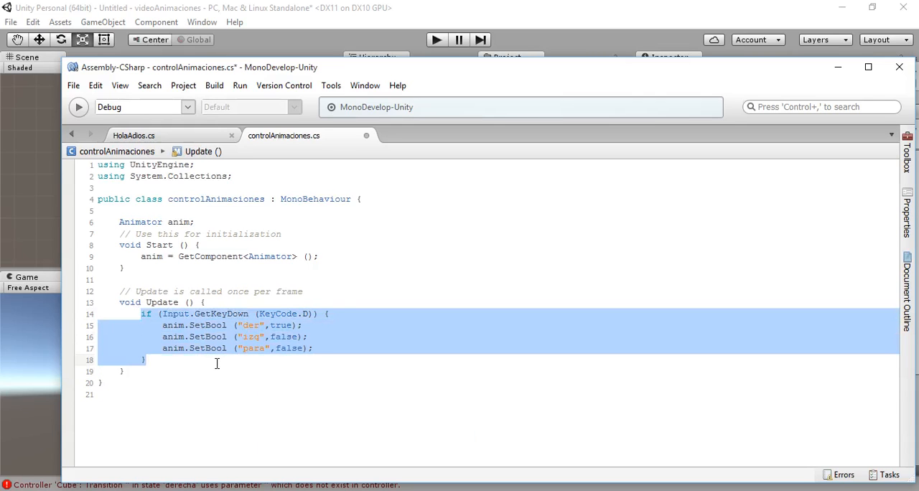
left_click(188, 365)
key("Return")
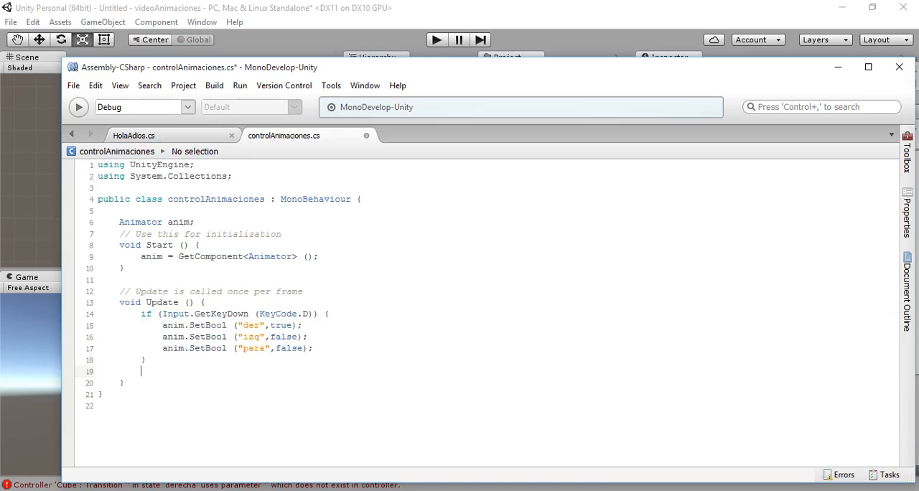
key("ctrl+v")
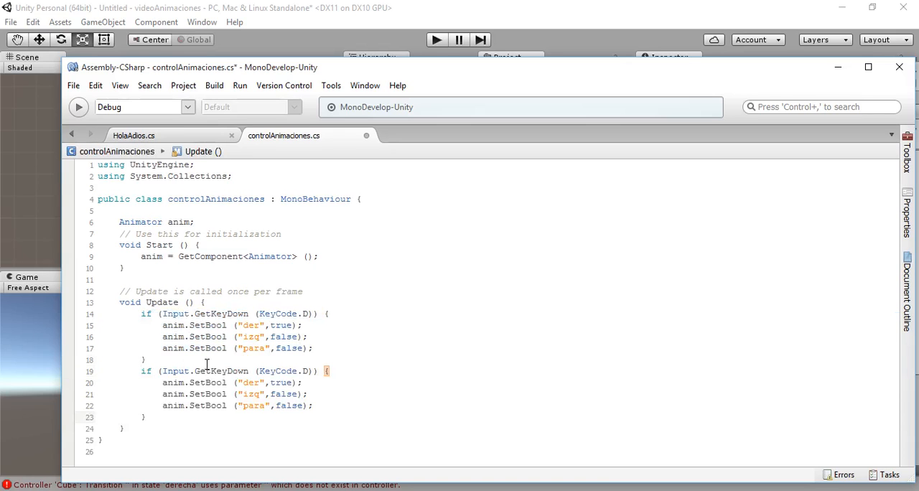
left_click(309, 371)
key("BackSpace")
type("A")
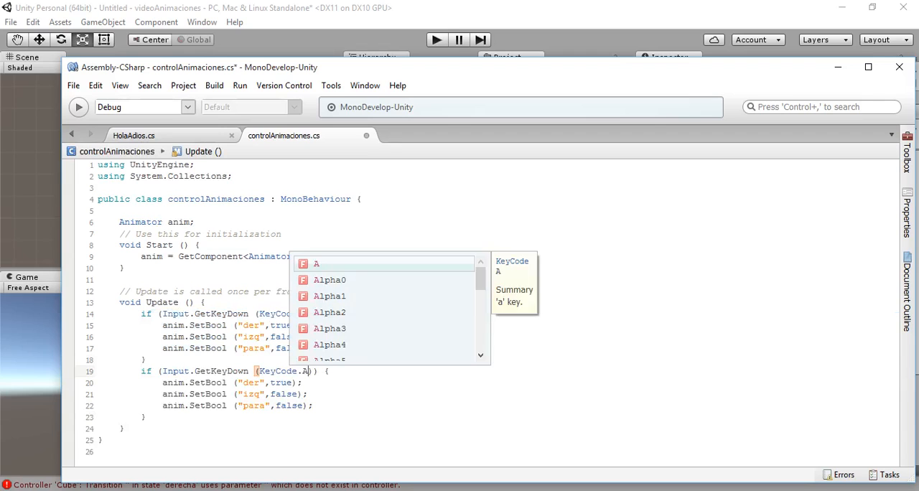
- In the KeyCode.A block, set "der" to false and "izq" to true
double_click(282, 383)
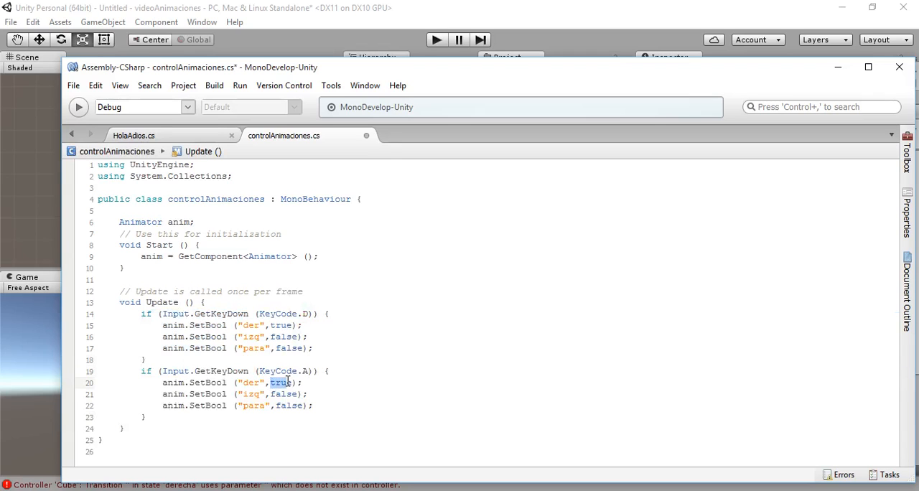
type("false")
double_click(279, 395)
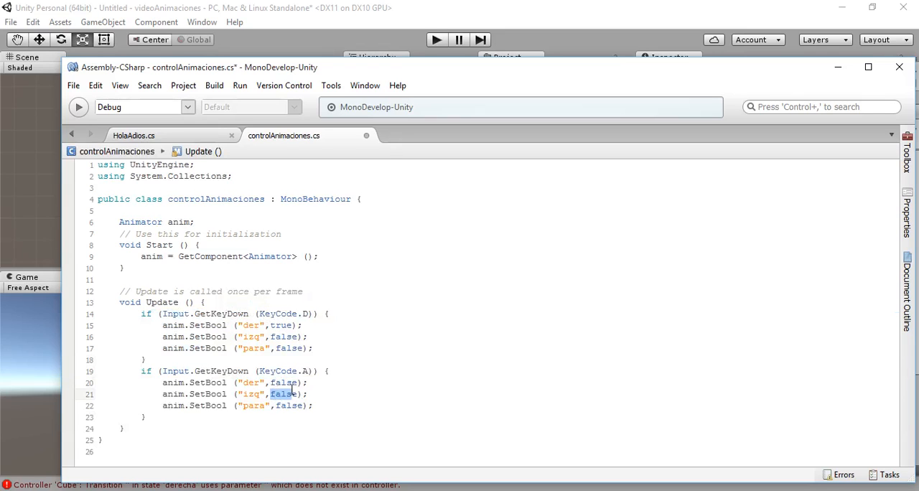
type("tre")
- Paste another copy of the KeyCode.D if block below the KeyCode.A block and change its key to KeyCode.P
left_click(165, 418)
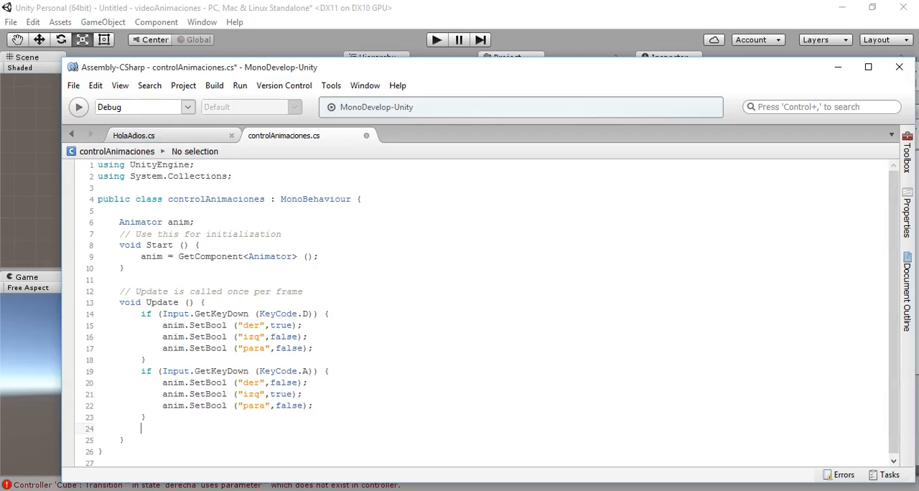
key("ctrl+v")
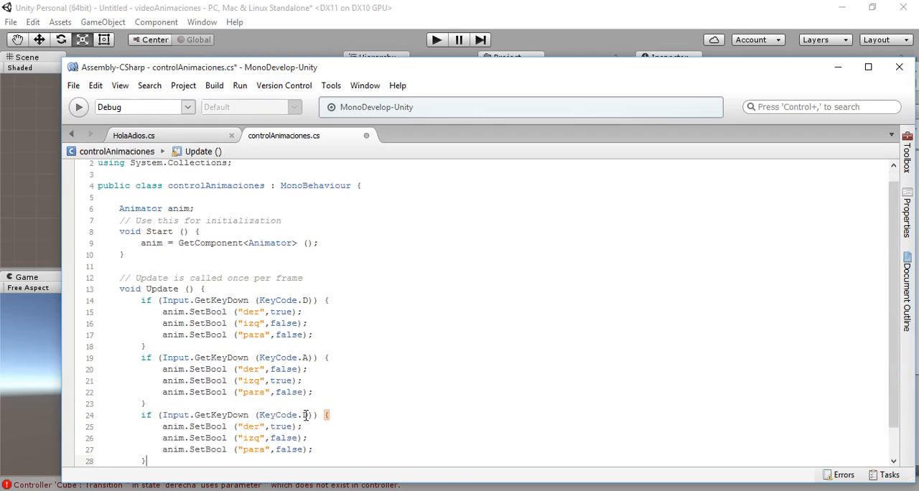
double_click(307, 415)
type("P")
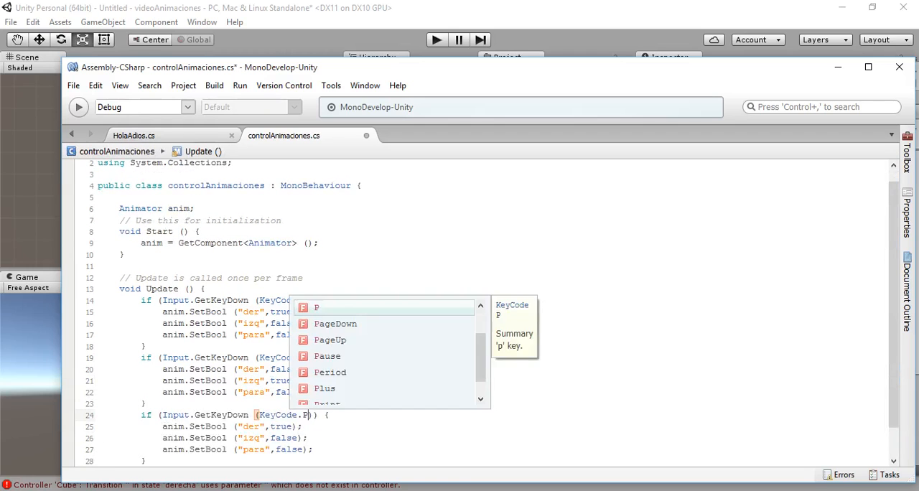
left_click(228, 415)
- In the KeyCode.P block, set "der" to false and "para" to true, and save the script
scroll(287, 391, "down", 1)
left_click_drag(276, 392, 287, 390)
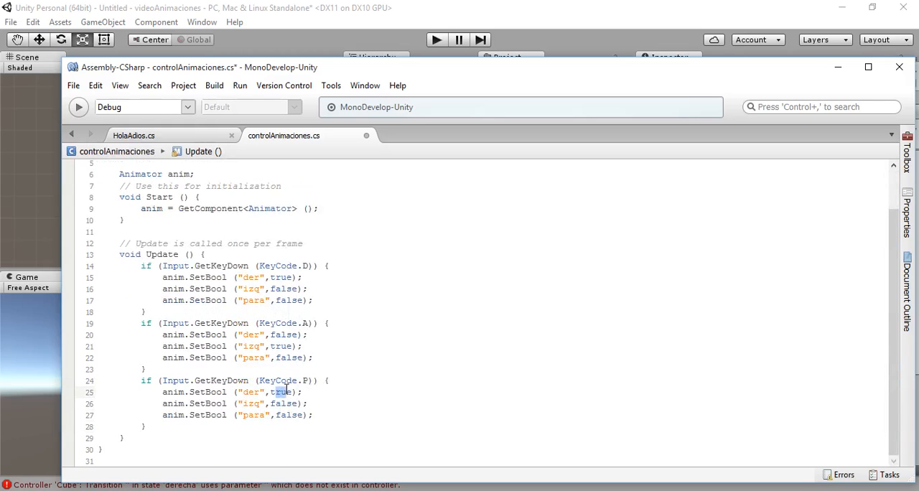
key("BackSpace")
key("BackSpace")
type("fals")
left_click_drag(275, 414, 298, 411)
type("true")
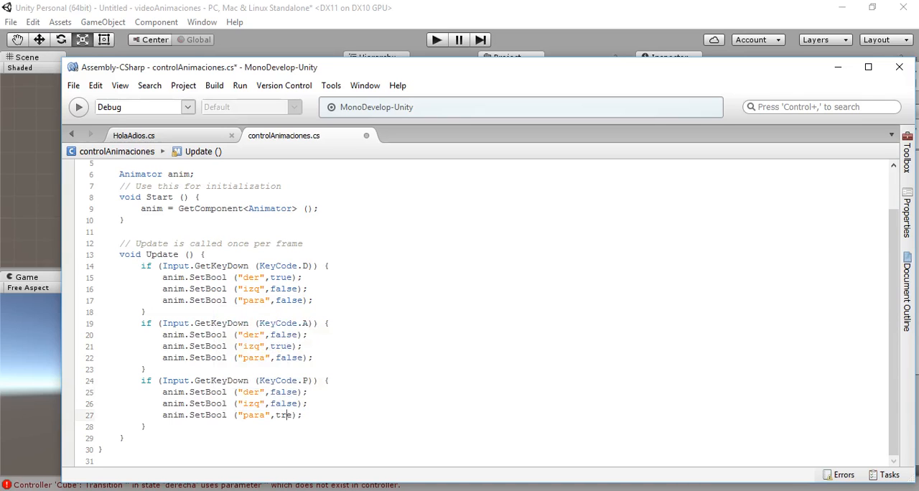
left_click(443, 383)
key("ctrl+s")
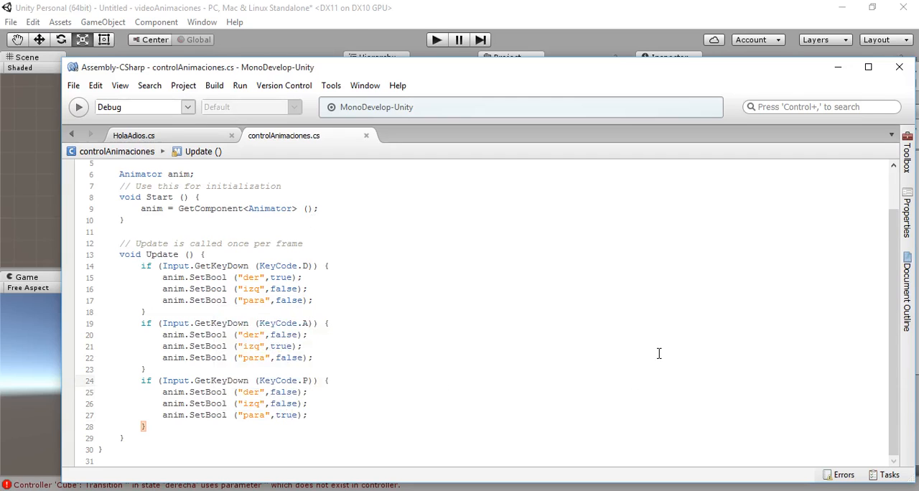
- Switch to Unity, run the scene to test the cube's animations, stop it, and glance back at the script
left_click(441, 9)
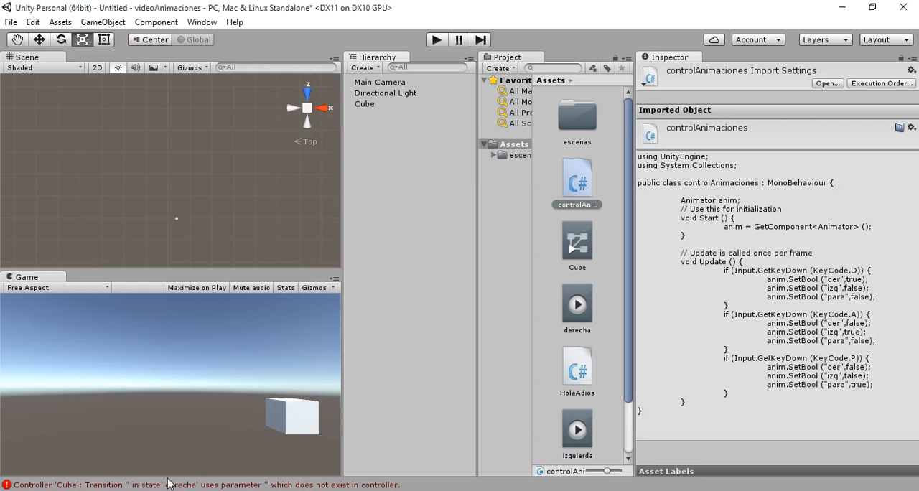
left_click(435, 322)
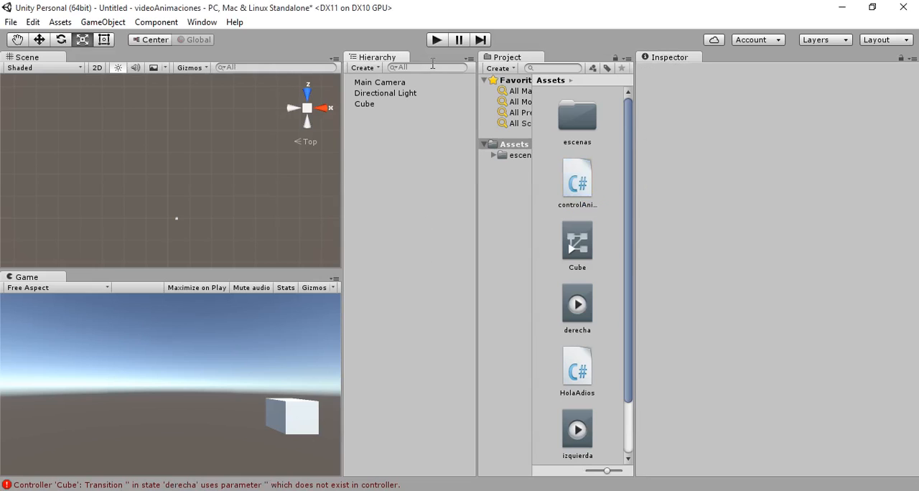
left_click(439, 40)
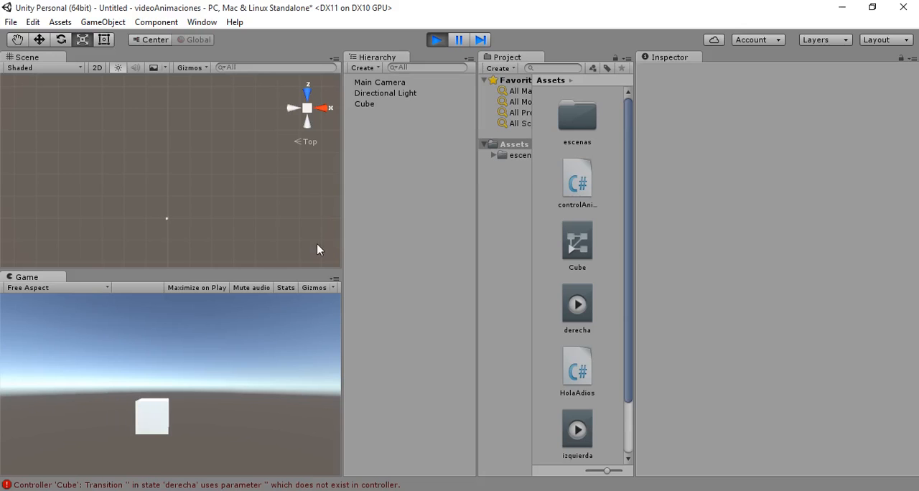
left_click(443, 41)
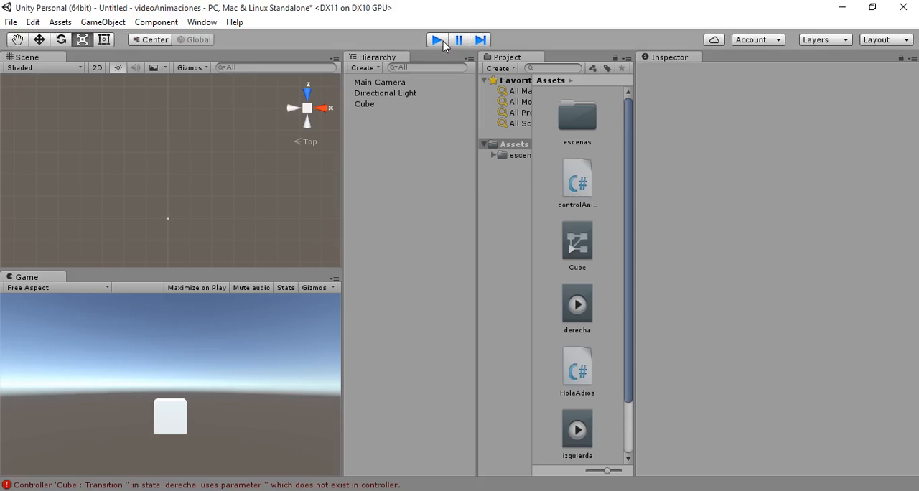
key("alt+Tab")
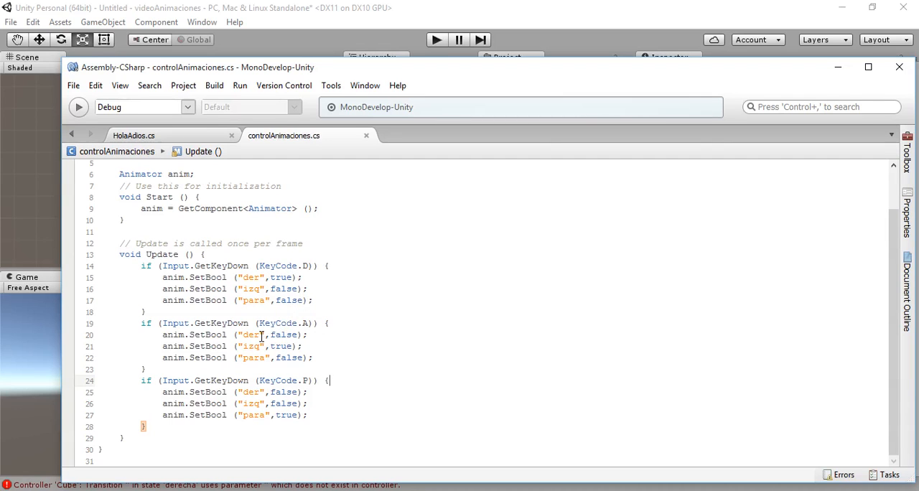
left_click(412, 51)
- Open the Animator as an enlarged floating window showing the Cube's controller with its state transitions
left_click(202, 23)
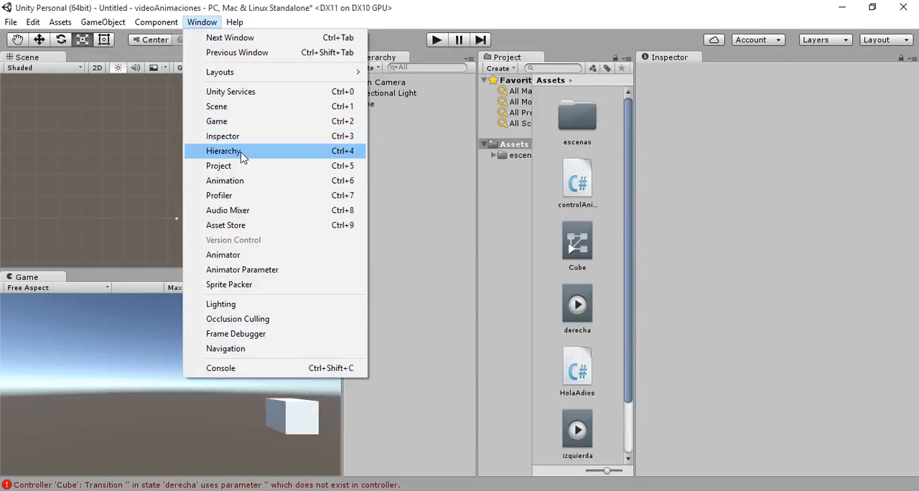
left_click(242, 256)
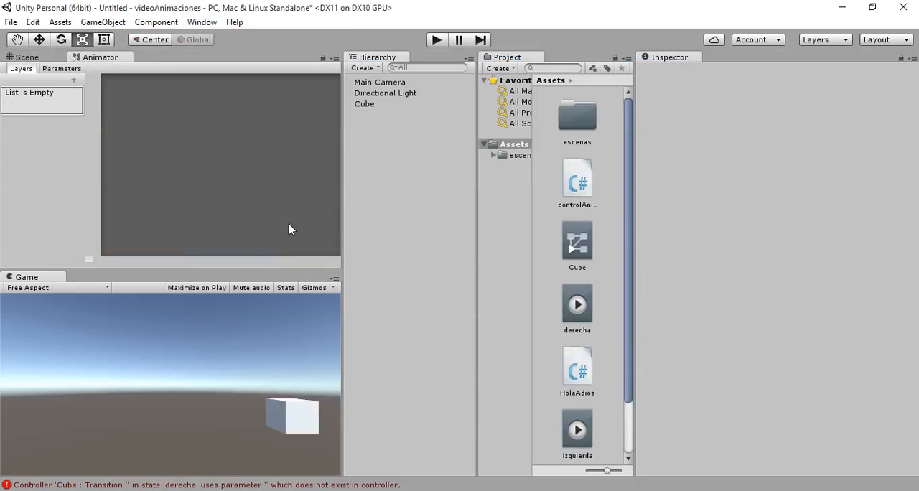
left_click_drag(99, 58, 399, 255)
left_click_drag(419, 155, 357, 193)
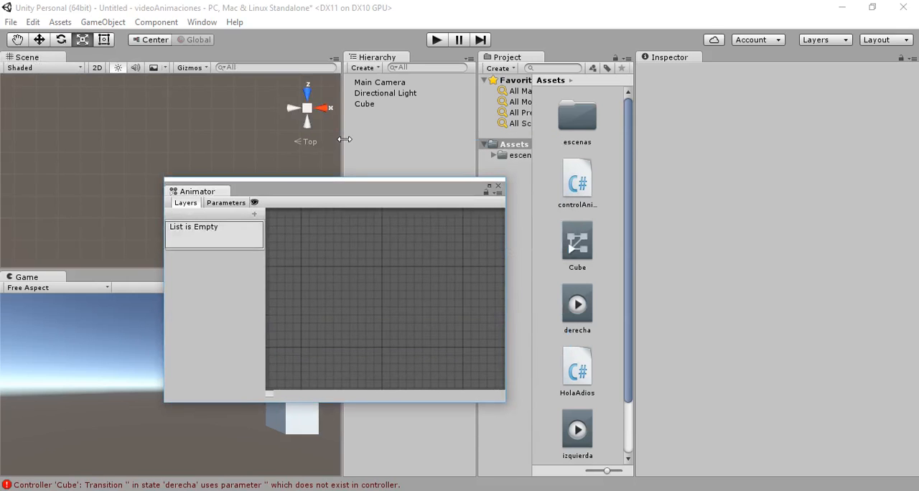
left_click(365, 104)
left_click(503, 401)
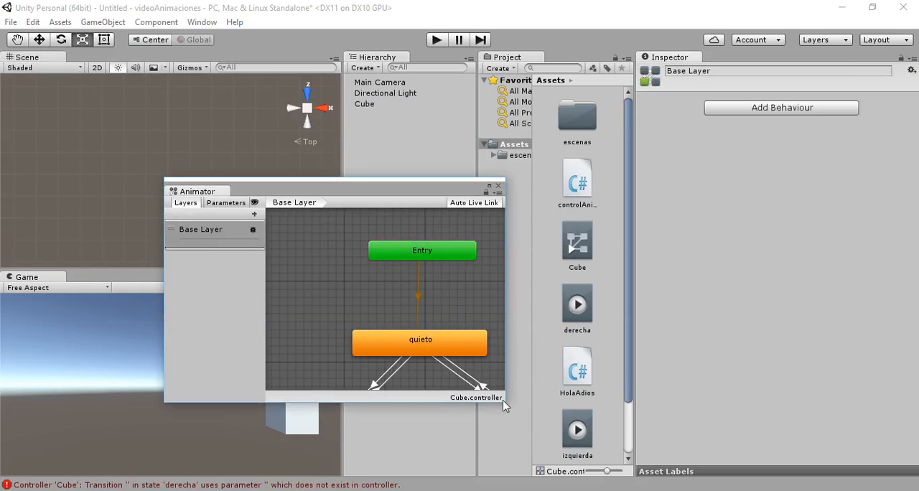
left_click_drag(502, 405, 540, 479)
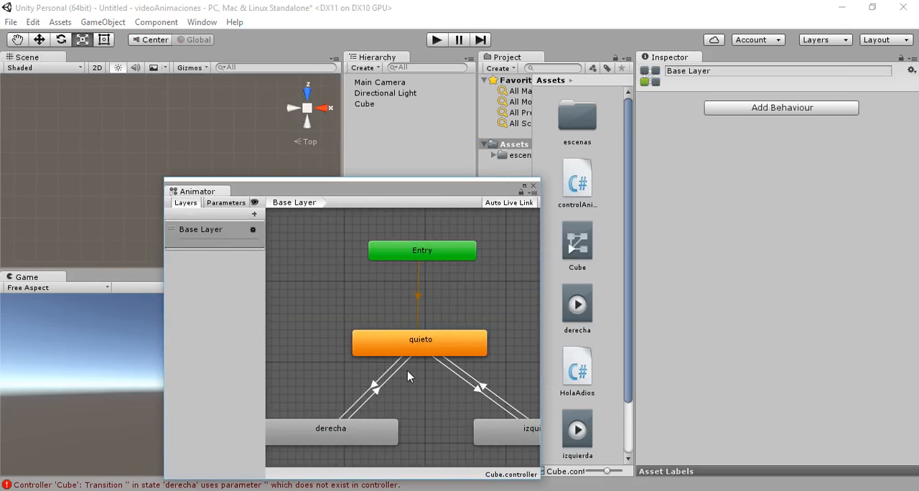
- Examine the conditions of the transitions between quieto and derecha and between quieto and izquierda
left_click(385, 377)
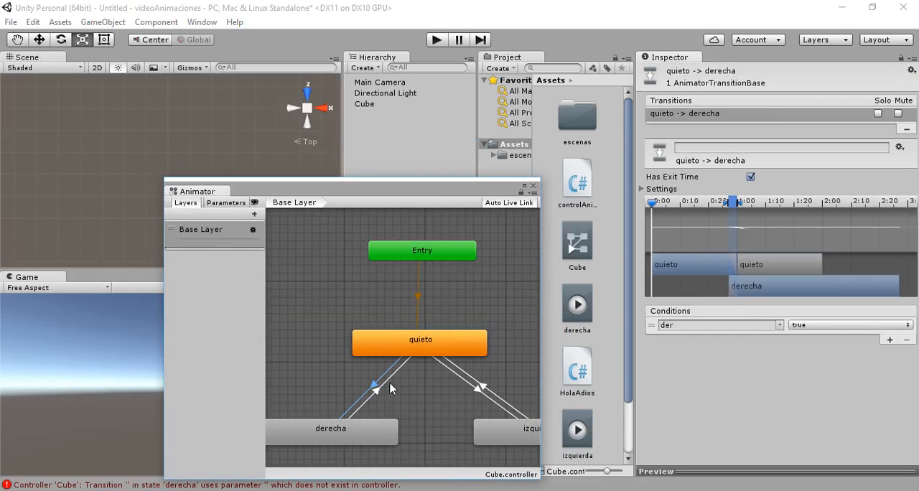
left_click(391, 385)
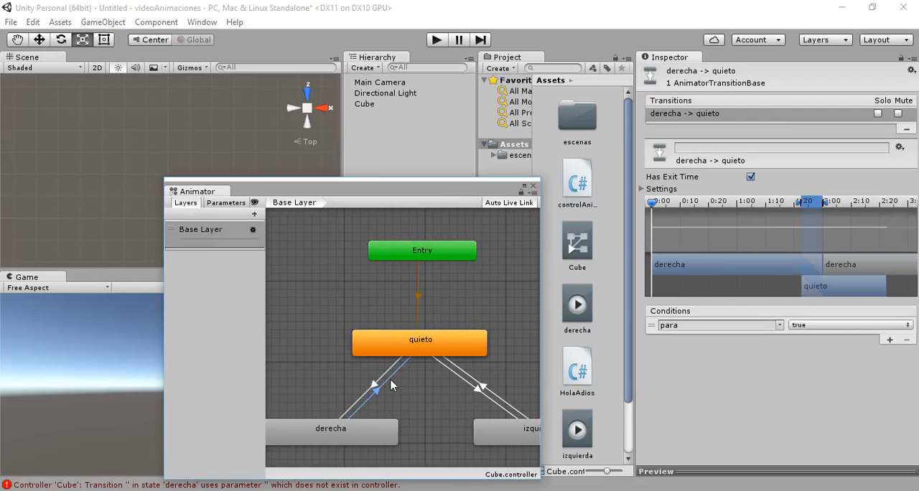
left_click(473, 382)
left_click(467, 388)
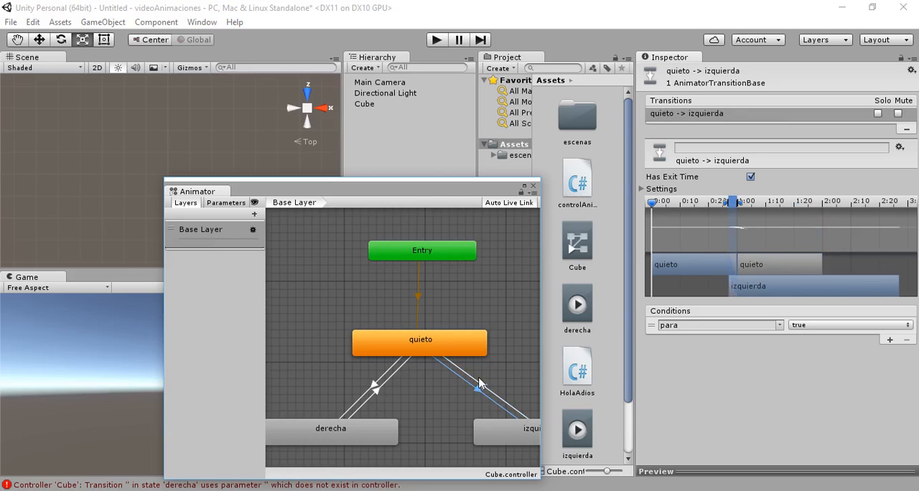
left_click(479, 384)
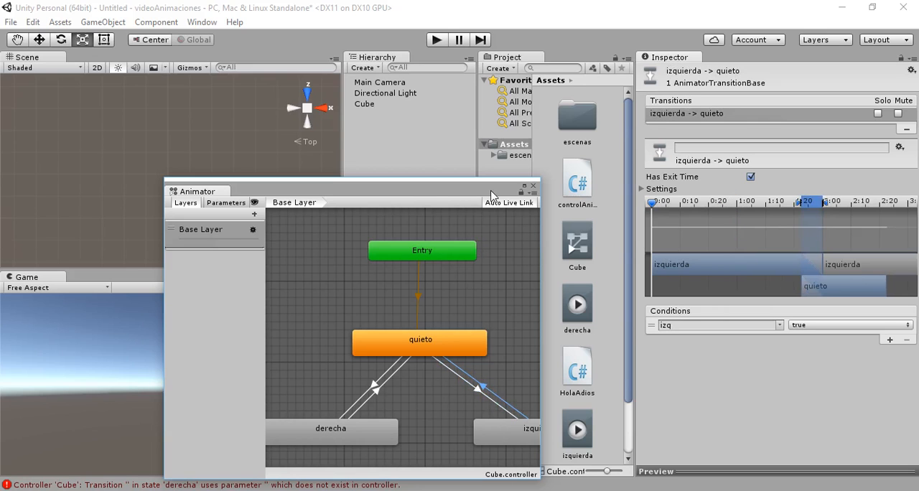
left_click(387, 372)
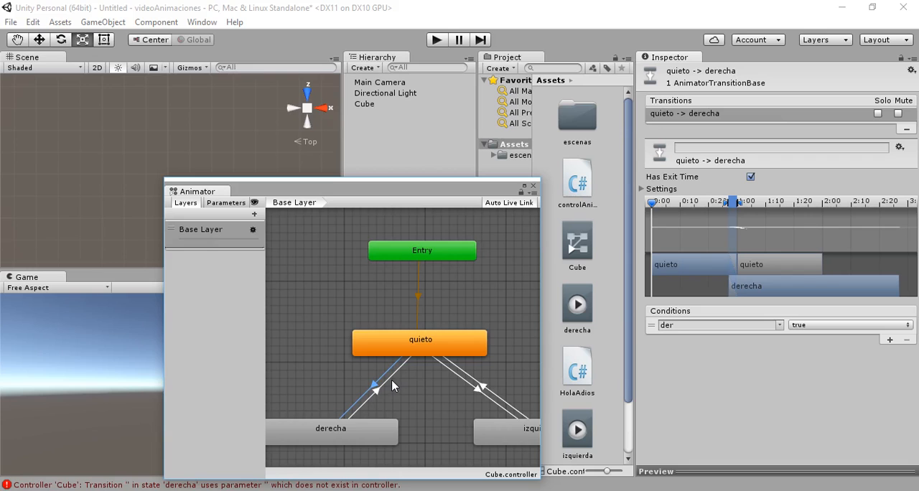
left_click(392, 387)
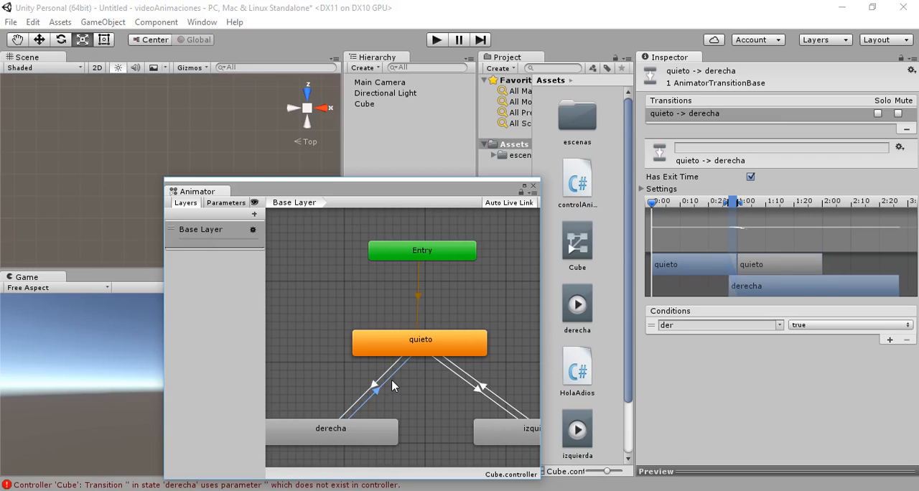
- Set the condition parameter of the izquierda -> quieto transition to para
left_click(469, 378)
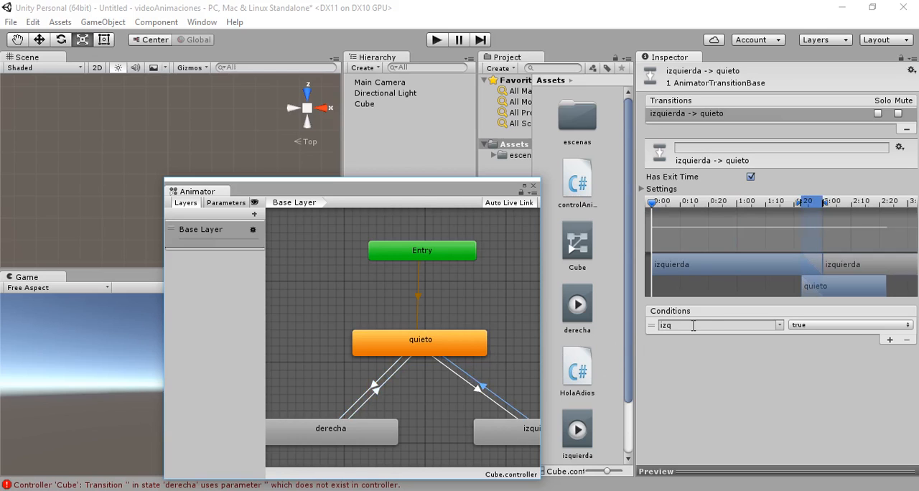
left_click(780, 327)
left_click(805, 369)
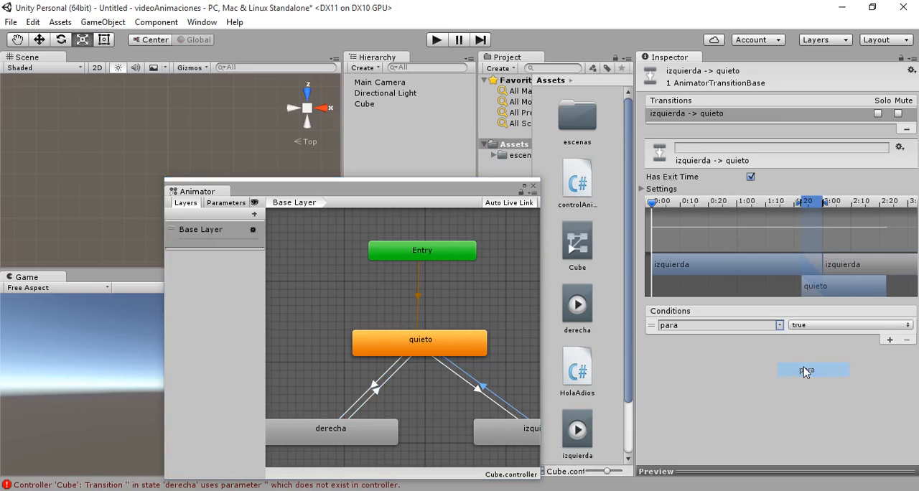
- Set the condition parameter of the quieto -> izquierda transition to izq
left_click(490, 399)
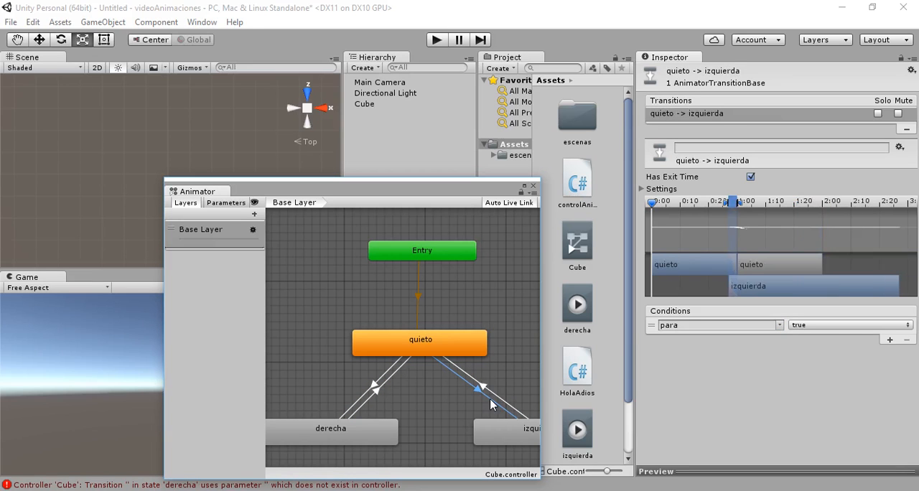
left_click(780, 325)
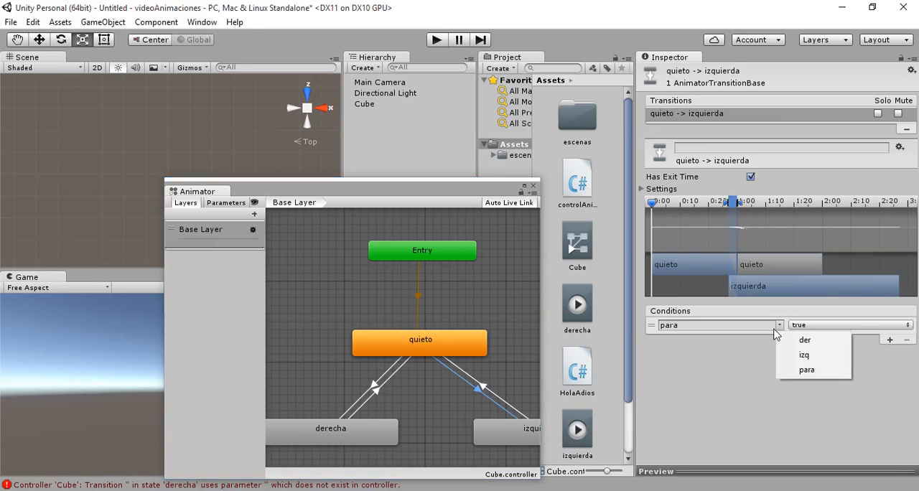
left_click(786, 352)
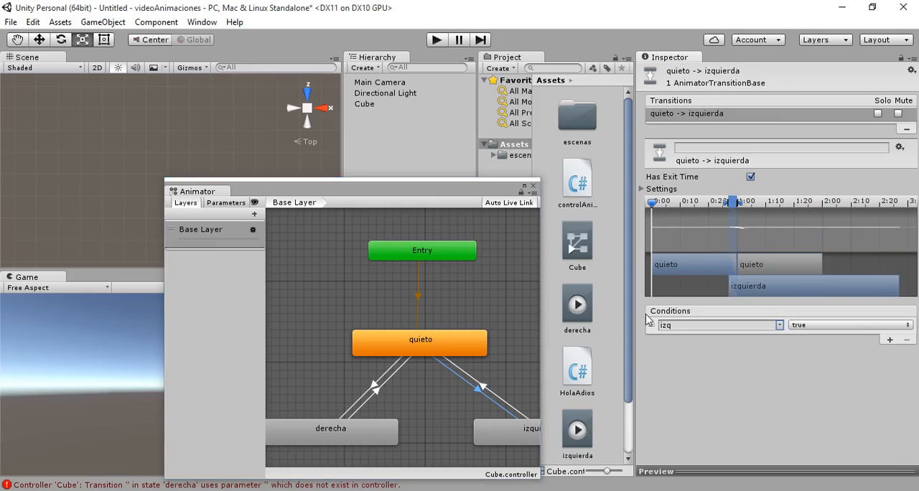
- Close the floating Animator window and run the scene to test moving the cube with the right arrow input
left_click(533, 186)
left_click(439, 42)
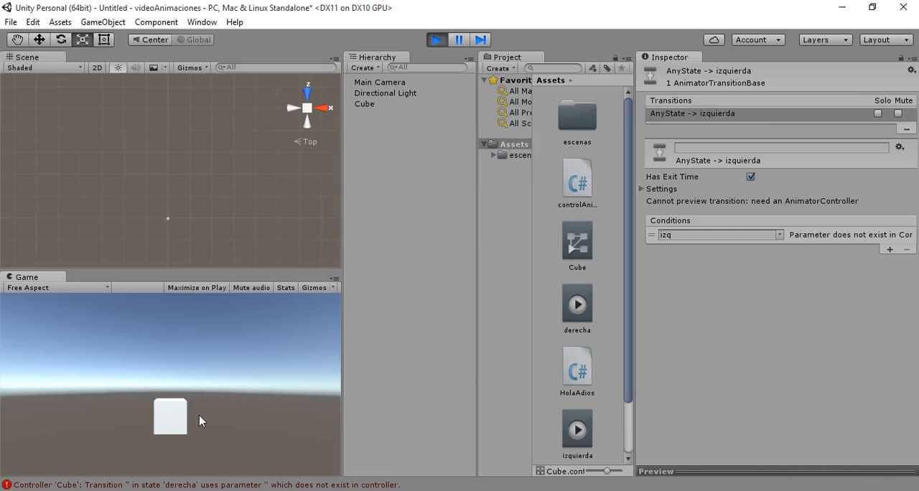
key("Right")
- Reopen the Animator as a floating window while the scene runs, showing the Cube's controller clear of the Game view
left_click(202, 22)
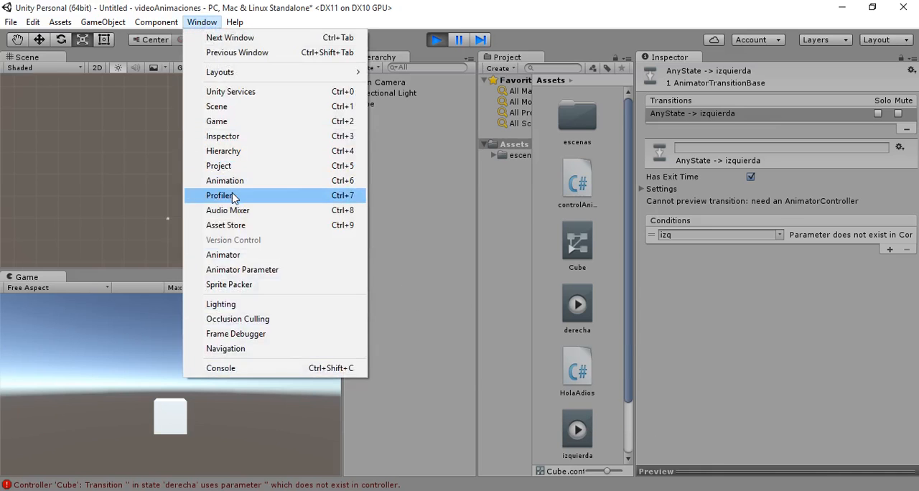
left_click(244, 255)
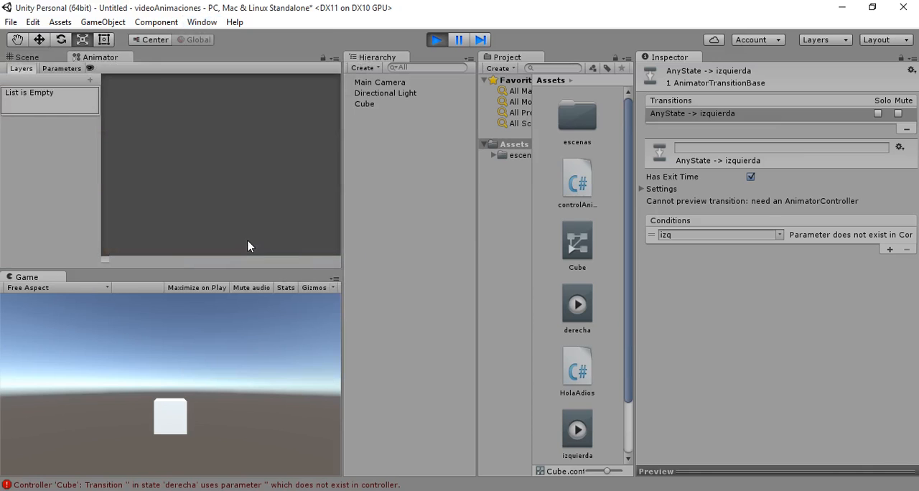
left_click_drag(106, 61, 428, 303)
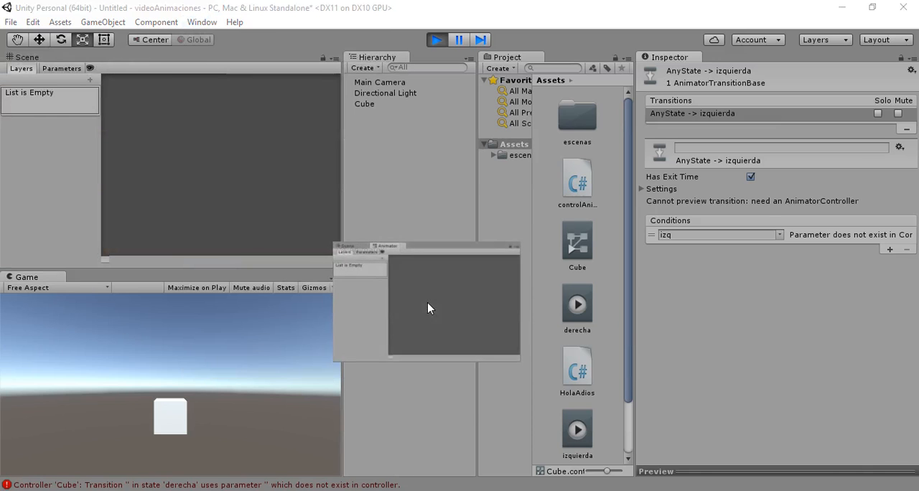
left_click(366, 103)
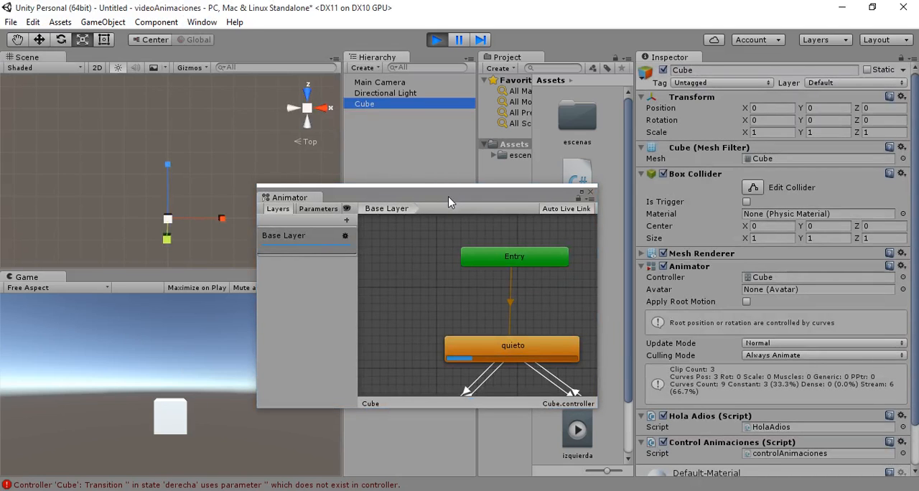
left_click_drag(448, 196, 656, 193)
- Enlarge the Animator window to watch the derecha and izquierda states while testing the cube in the Game view, and stop the scene
left_click(248, 385)
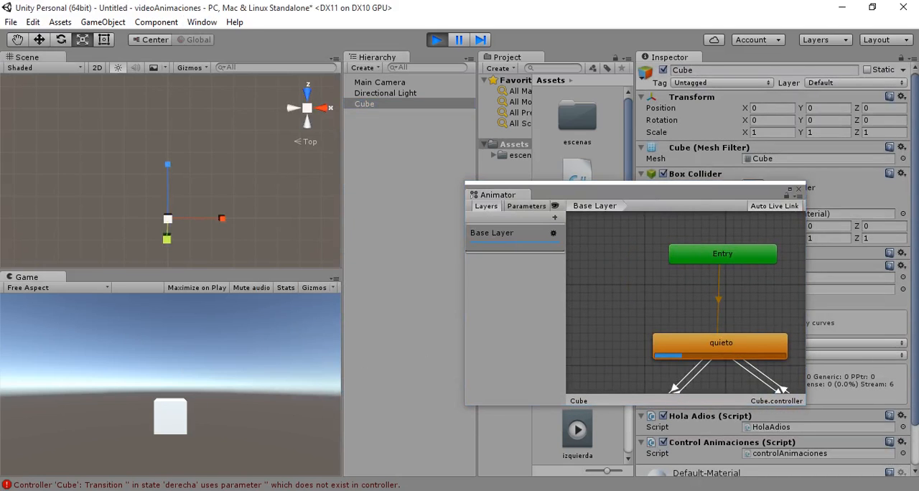
left_click_drag(773, 406, 782, 488)
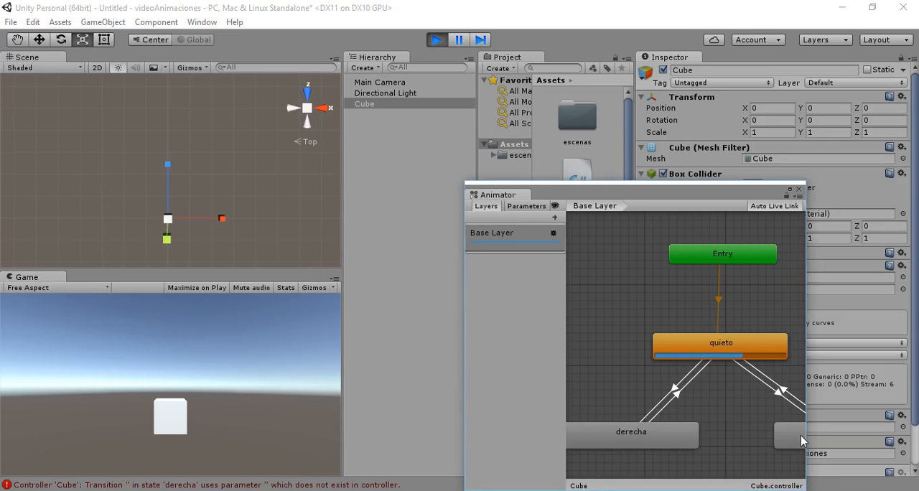
left_click_drag(815, 379, 912, 381)
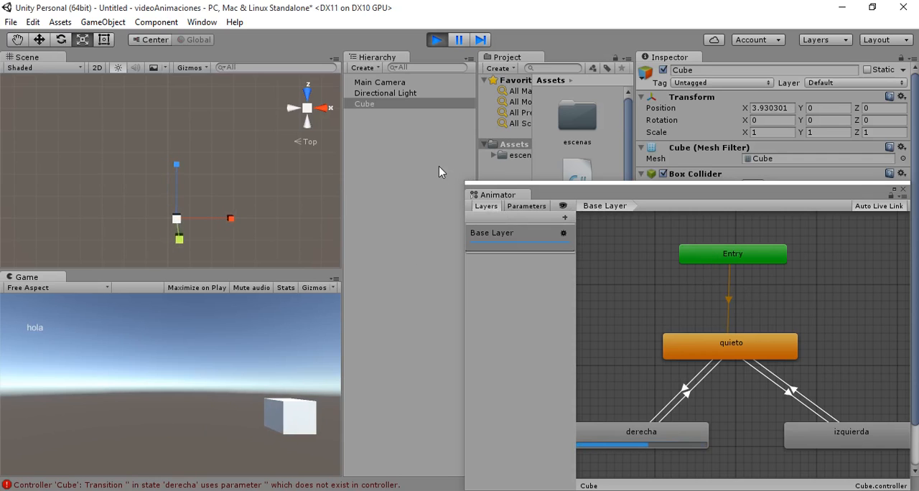
left_click(437, 40)
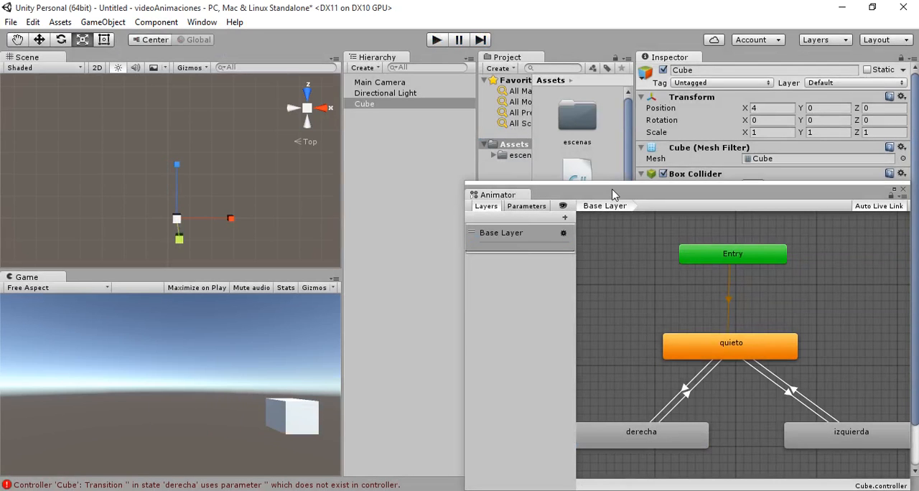
left_click_drag(612, 194, 563, 138)
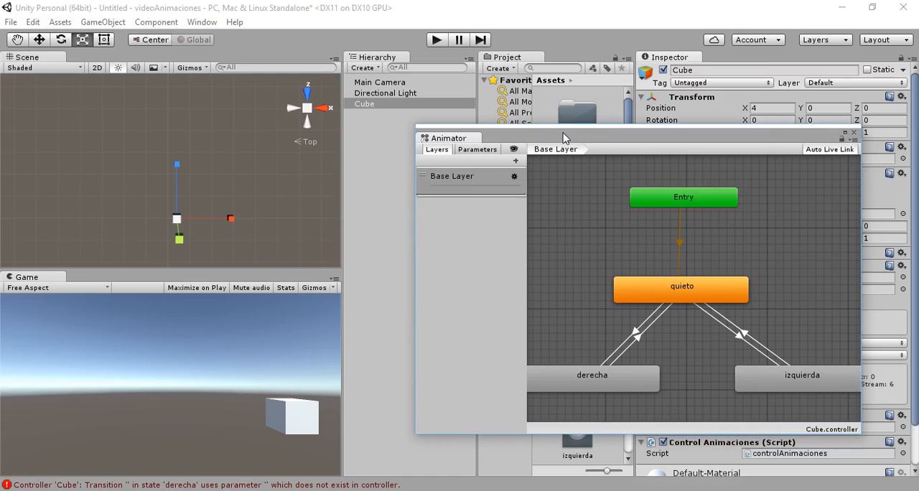